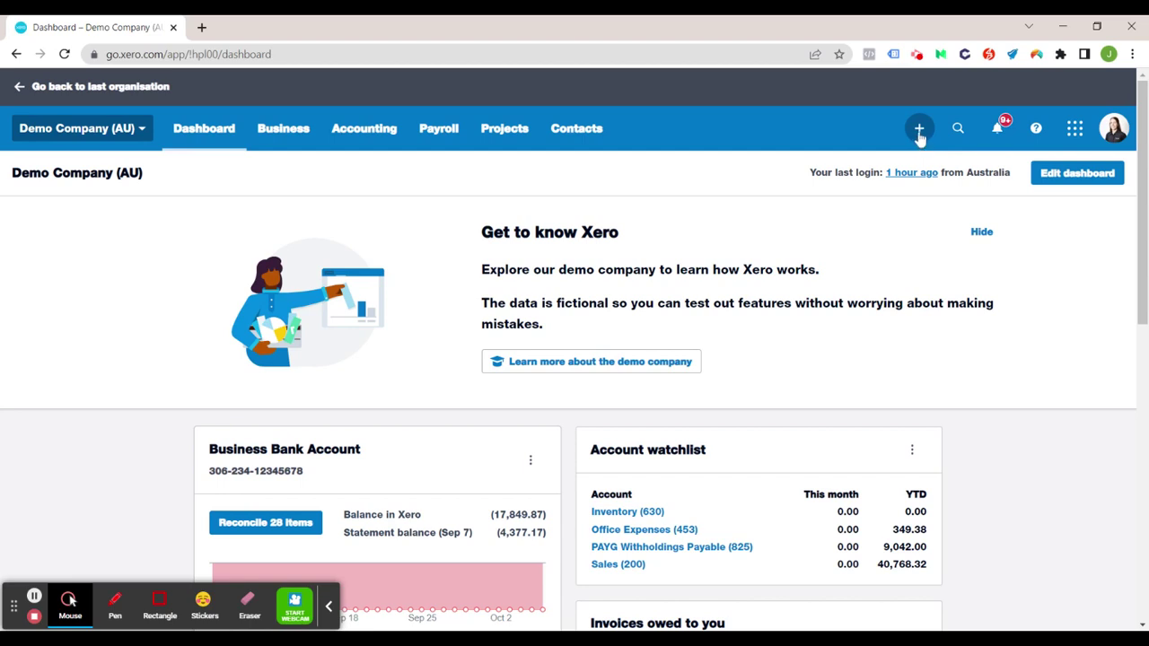
click(919, 133)
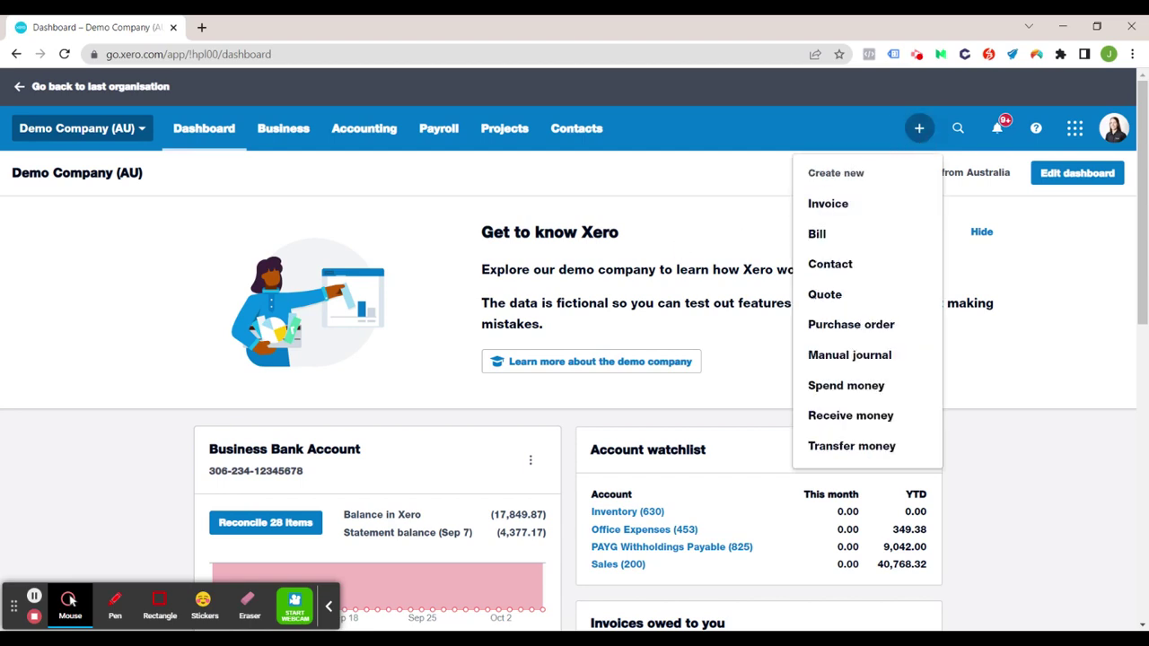
click(568, 266)
Step: Open the business's sales invoices list and look through the existing invoices
click(282, 142)
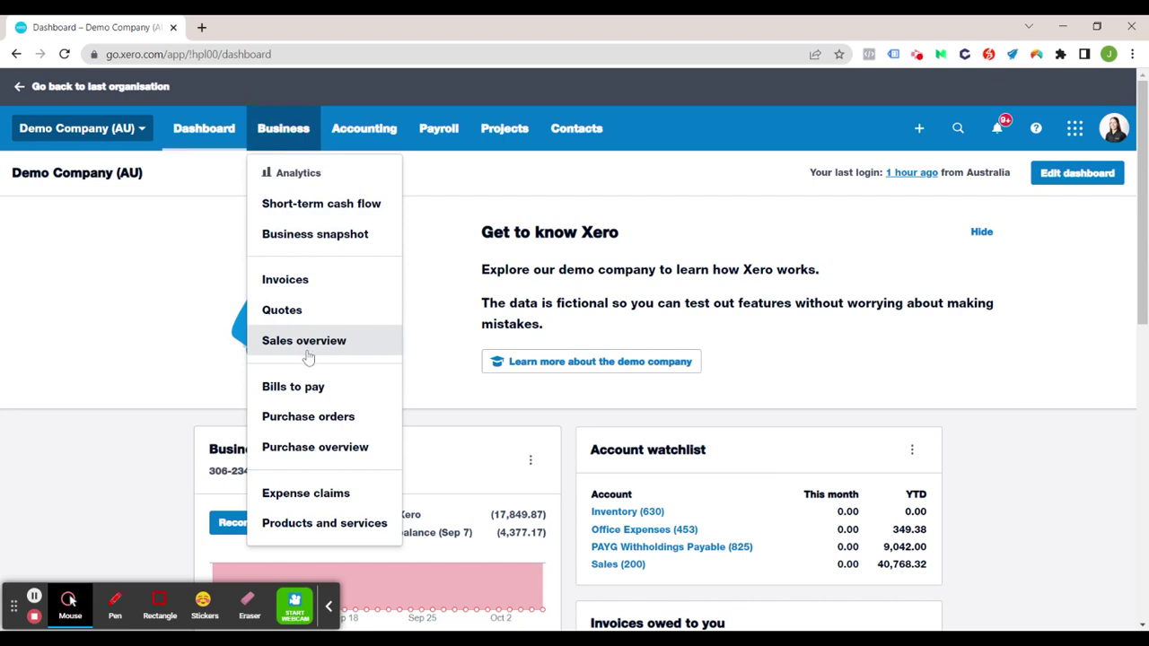
click(286, 282)
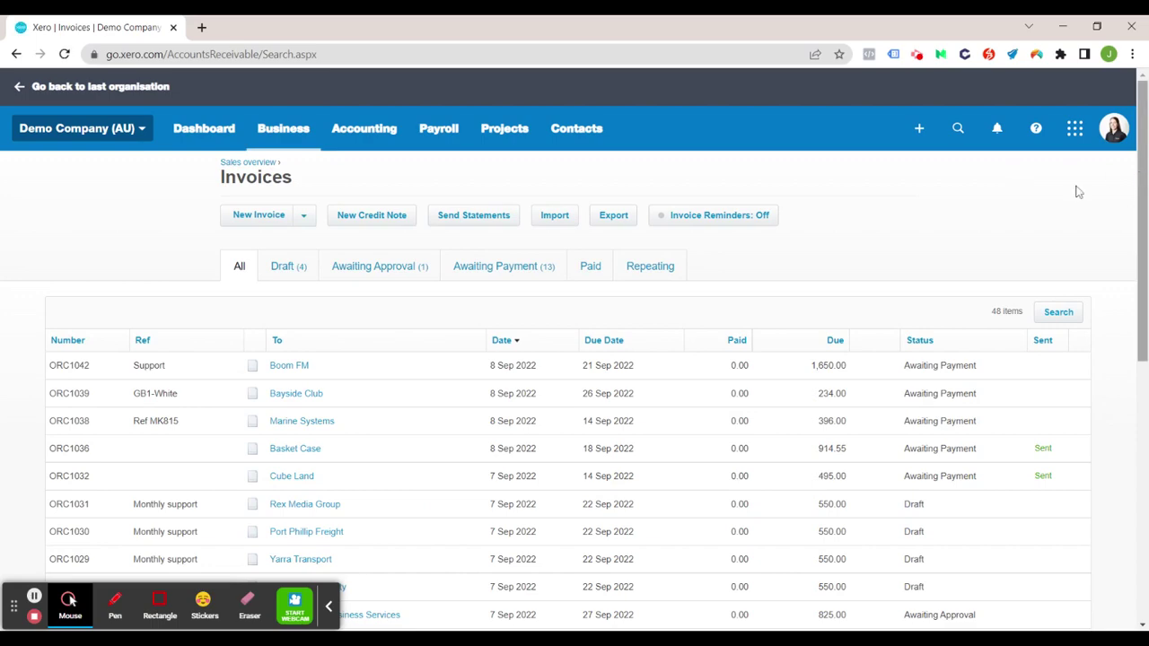
scroll(200, 326, down, 2)
scroll(198, 331, down, 5)
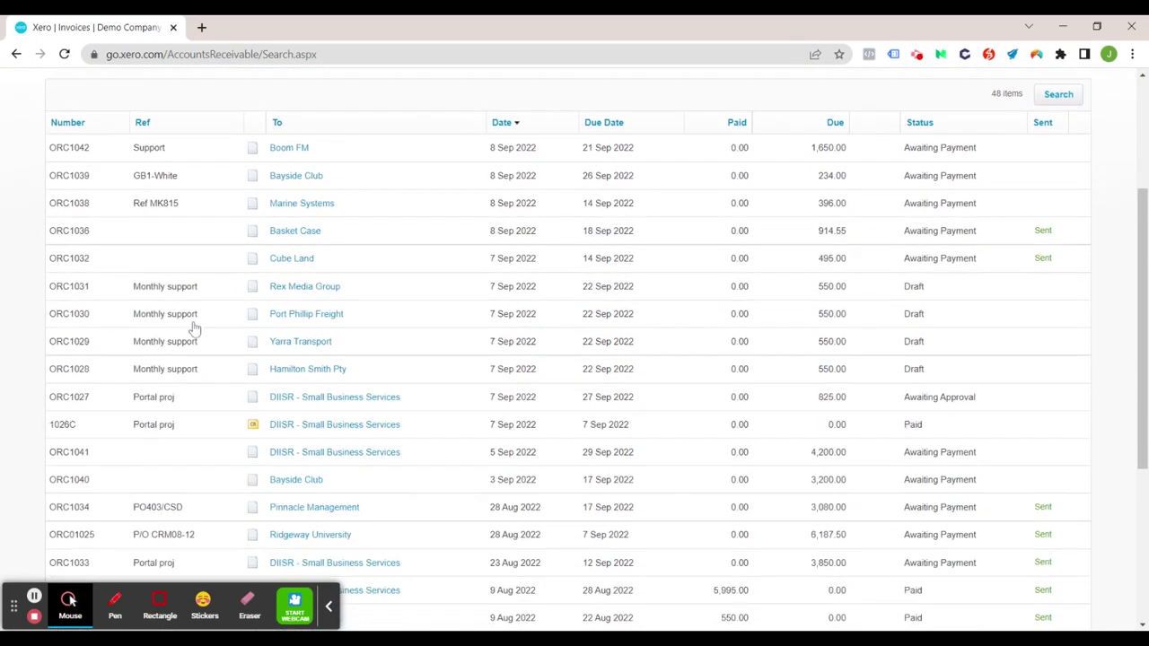
scroll(285, 344, up, 7)
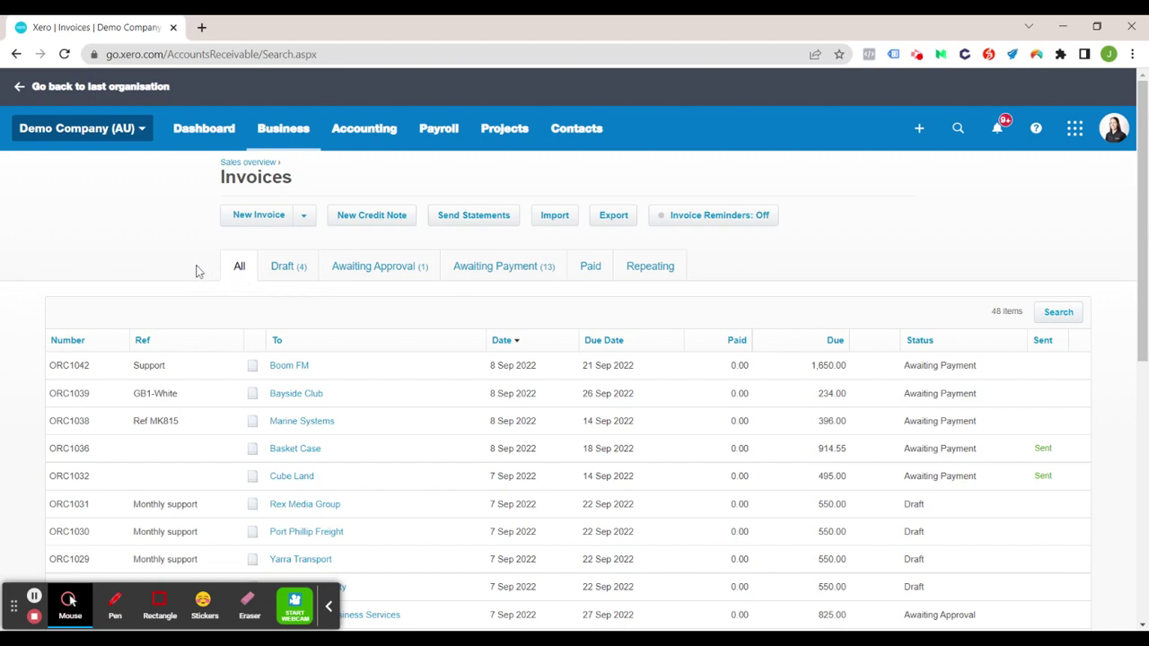
Step: Start a new standard invoice and look over the blank form down to its save and approve options
click(306, 218)
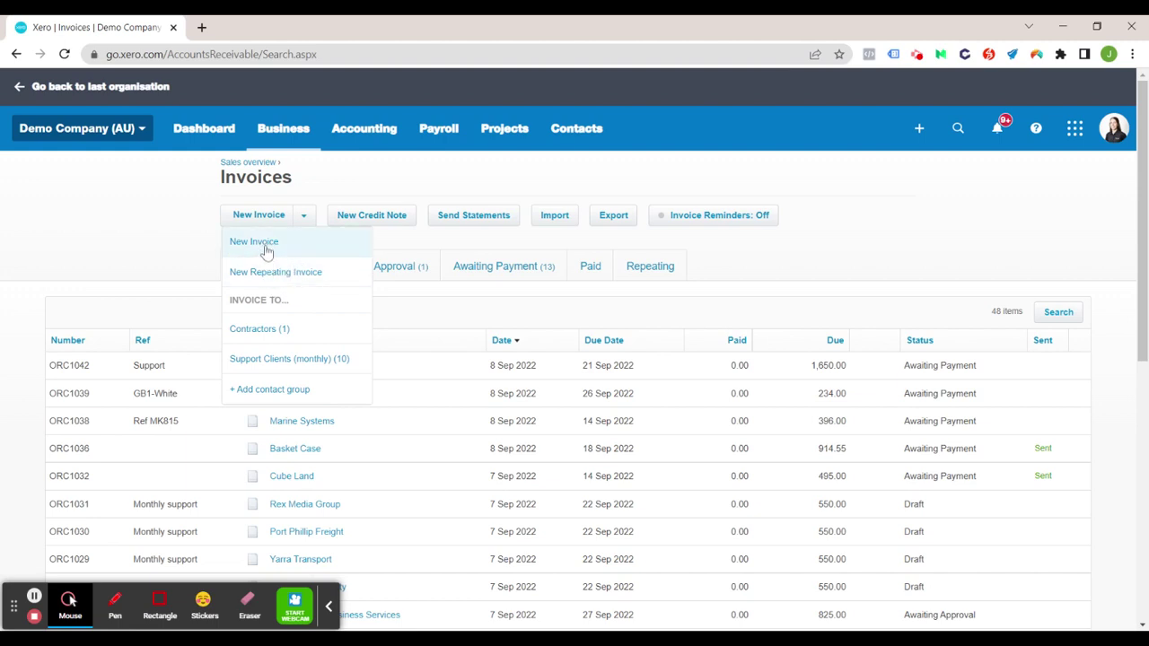
click(267, 248)
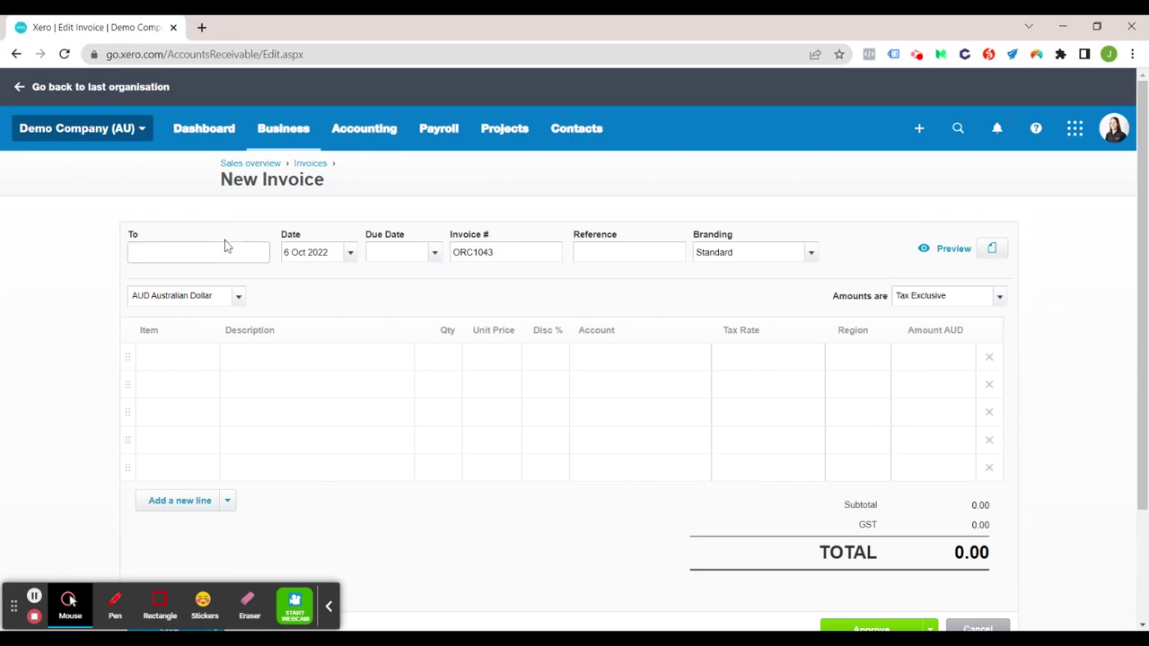
drag(1139, 383, 1136, 493)
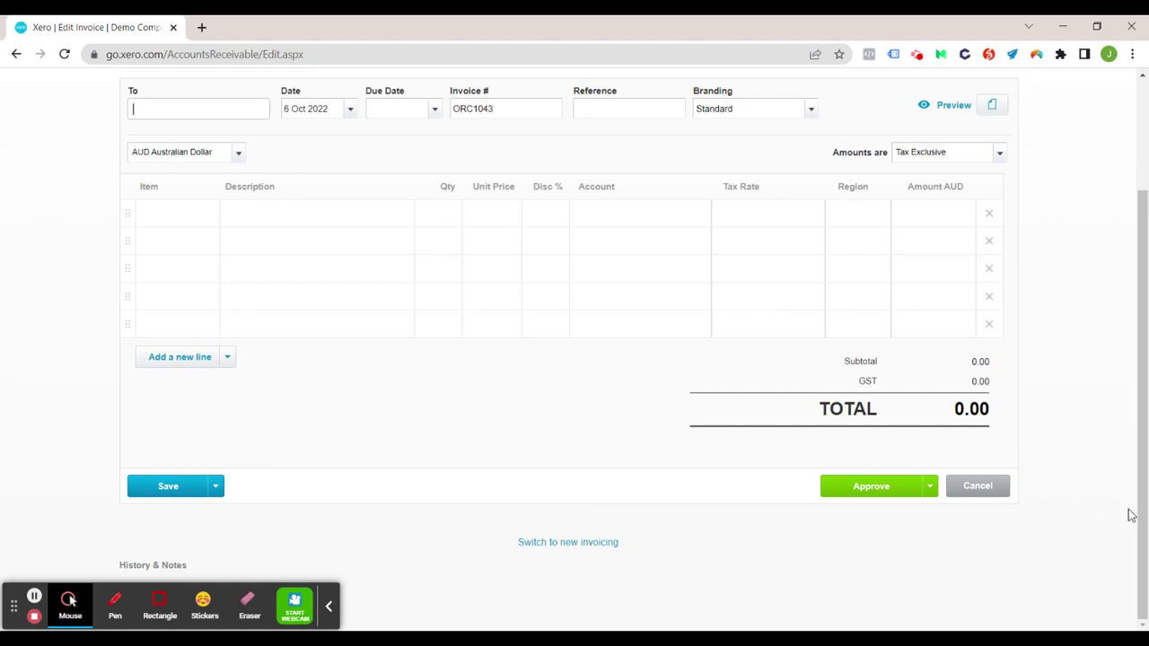
scroll(1140, 539, up, 2)
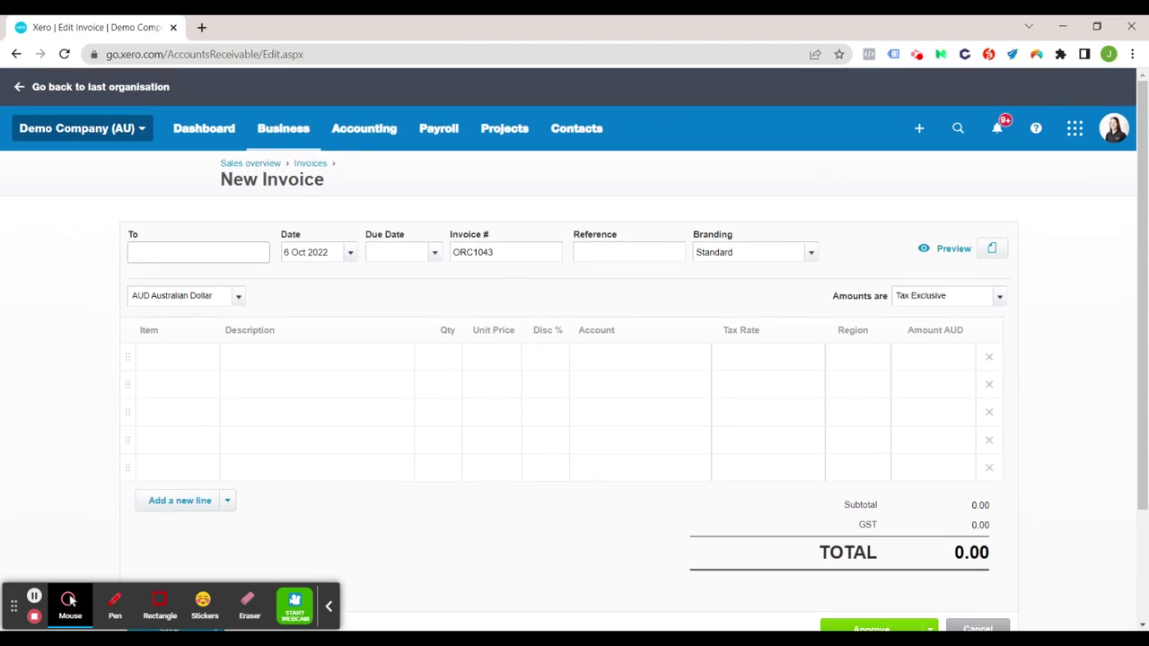
Step: Search the contacts for "AB" and set ABC Furniture as the invoice recipient
click(157, 253)
text(A)
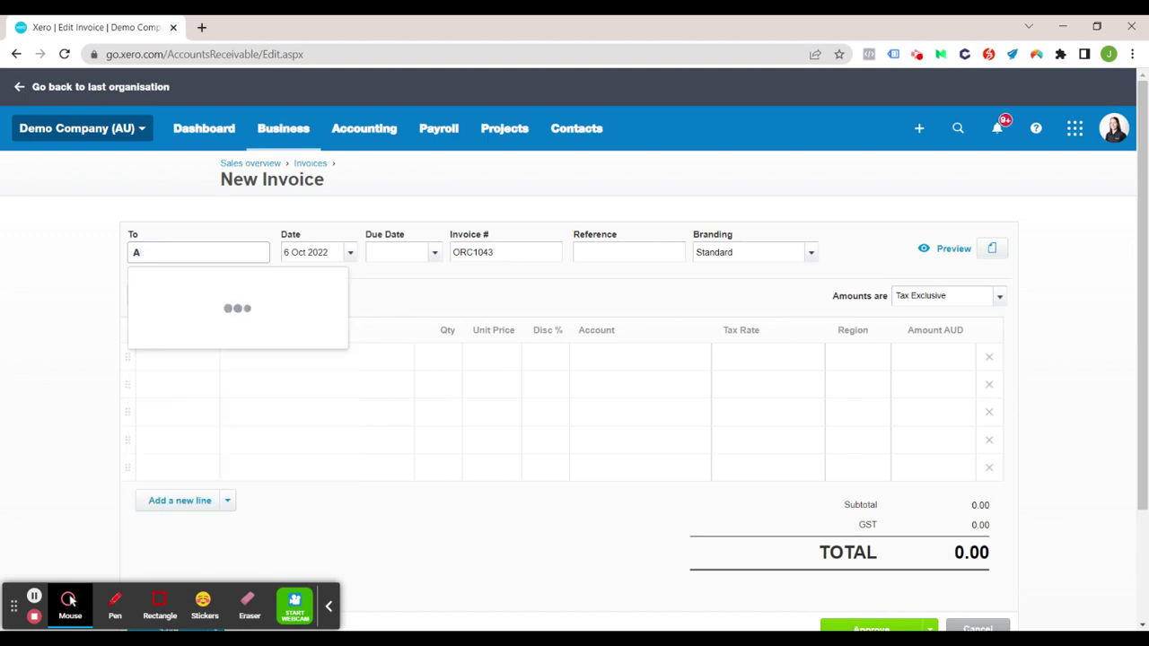
text(bB)
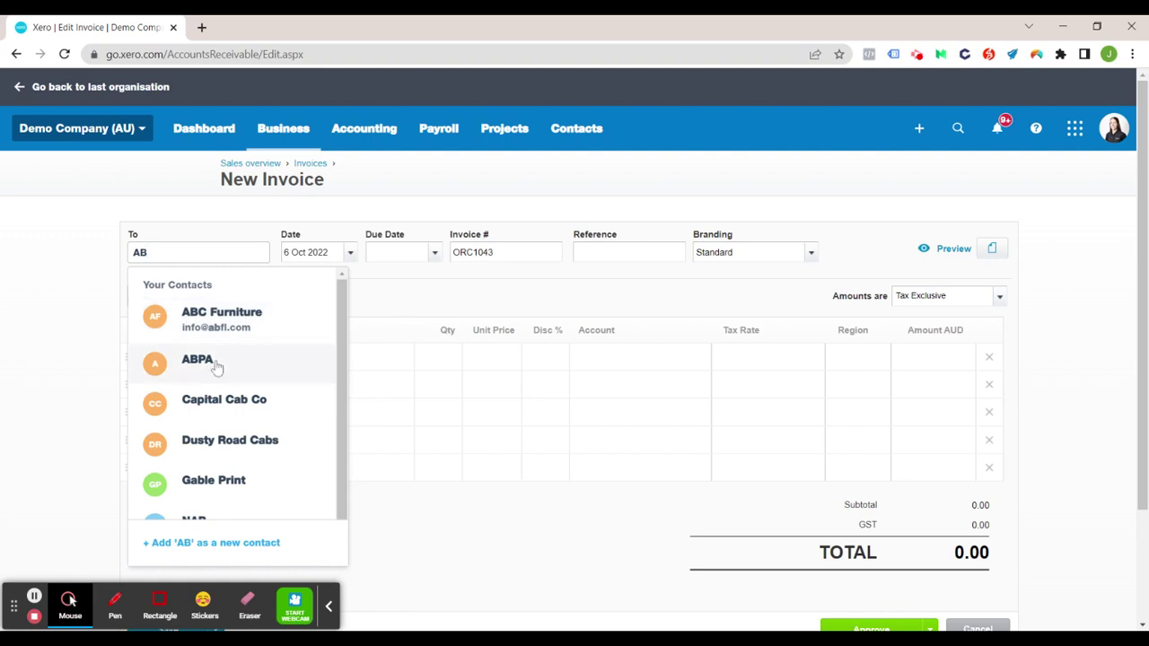
scroll(206, 386, down, 3)
scroll(204, 390, up, 3)
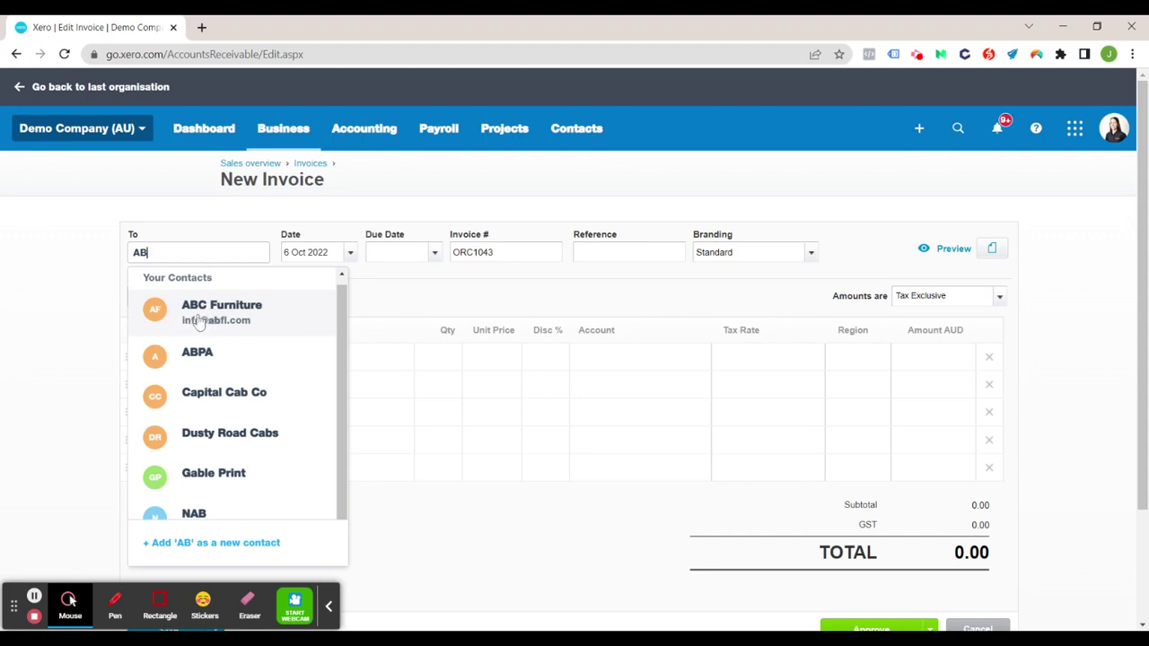
click(218, 316)
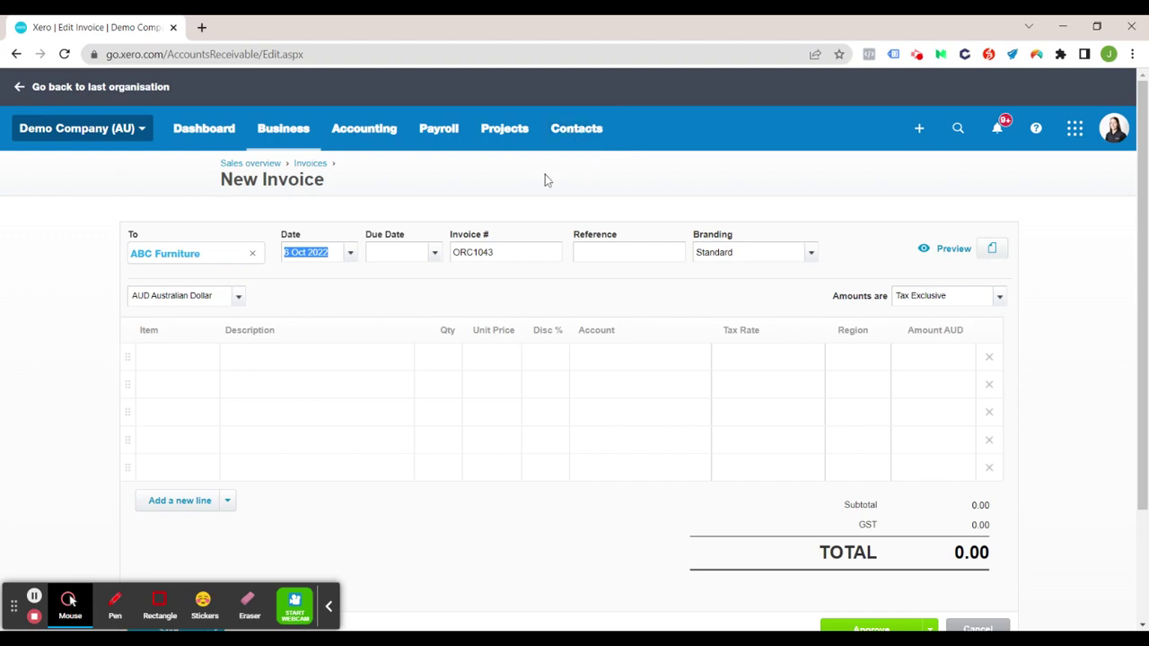
Step: Set the invoice's due date to 13 Oct 2022
click(243, 258)
click(386, 252)
click(436, 255)
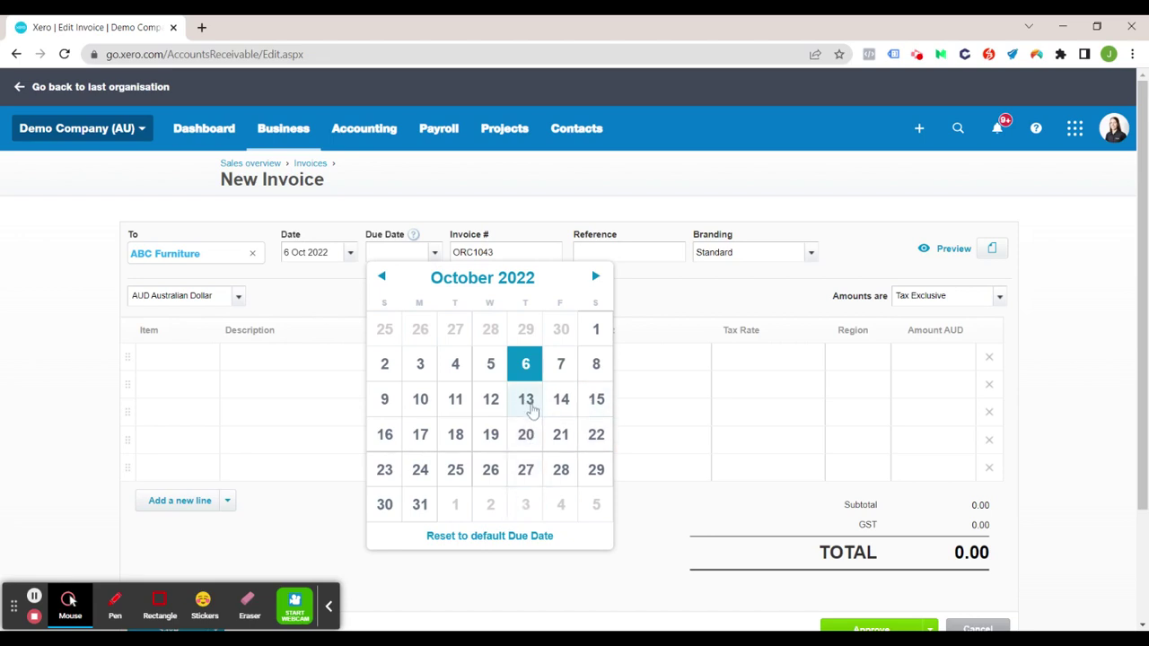
click(530, 408)
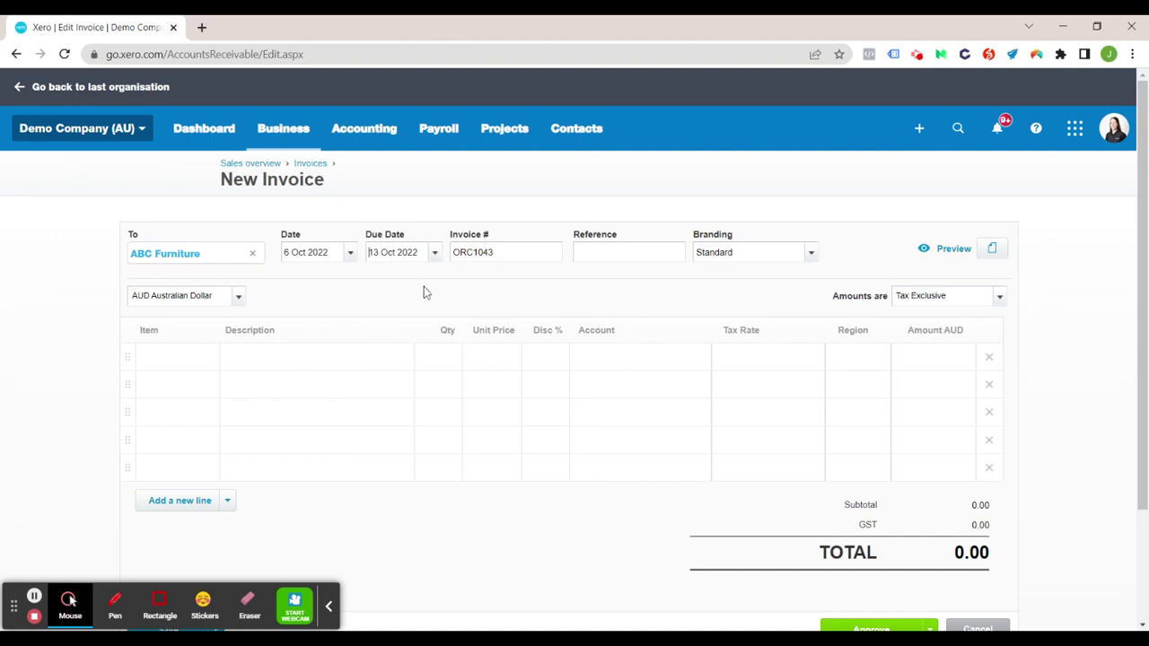
Step: Open the organisation's invoice settings in a separate browser tab and view the branding themes
mouse_move(188, 260)
click(137, 137)
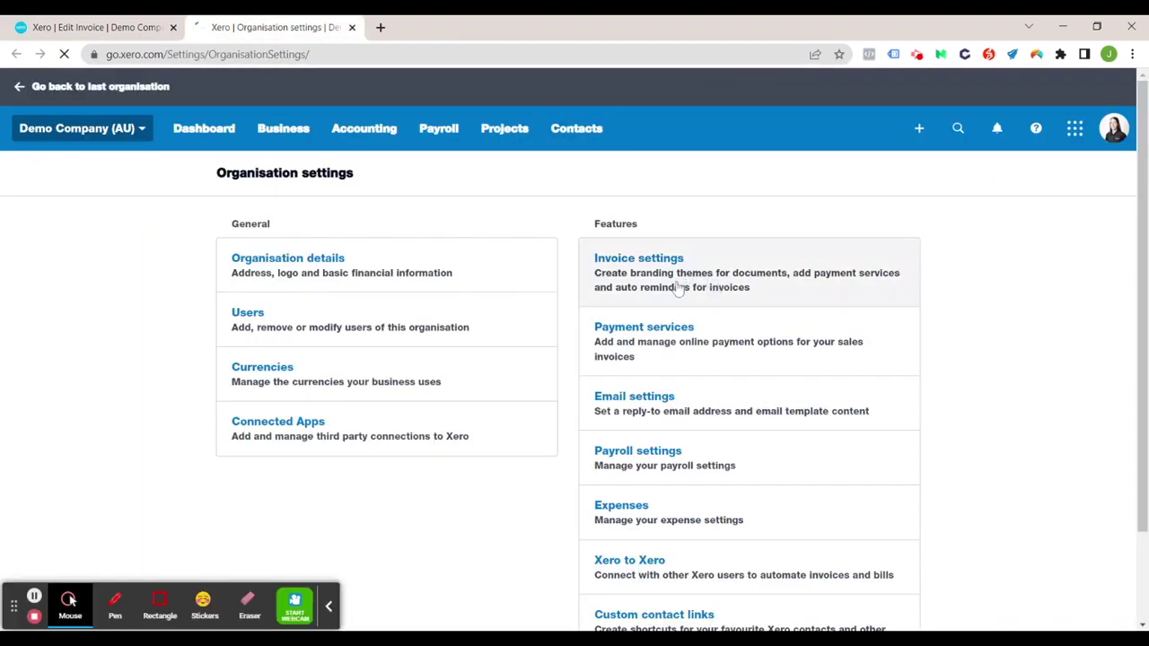
click(676, 285)
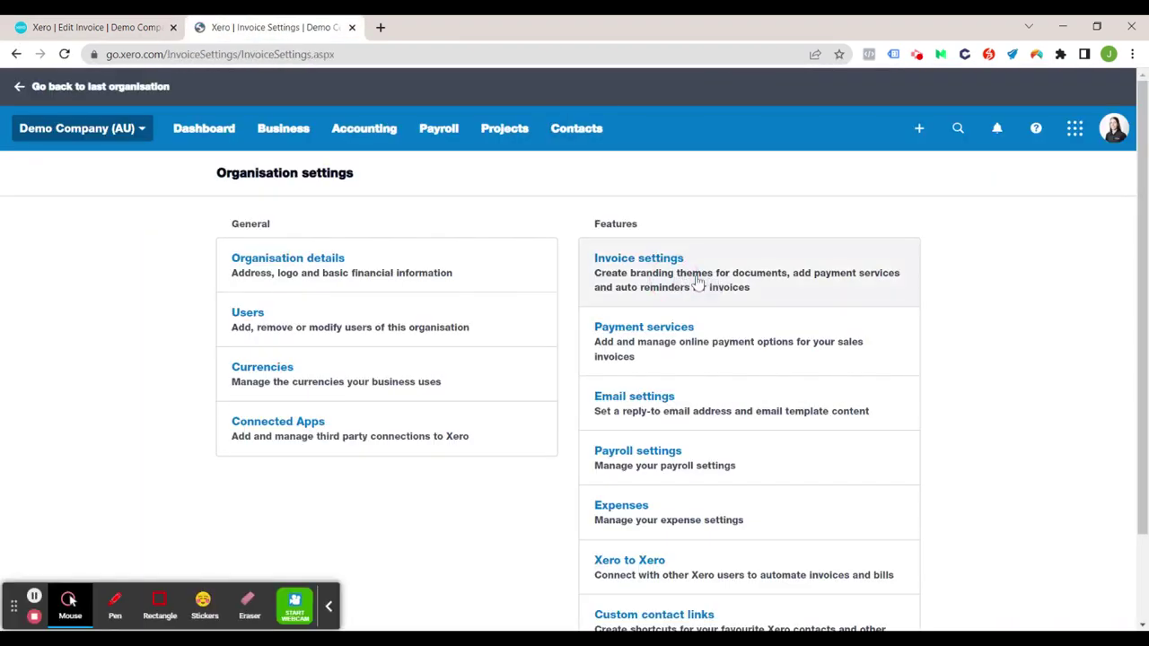
scroll(620, 324, down, 3)
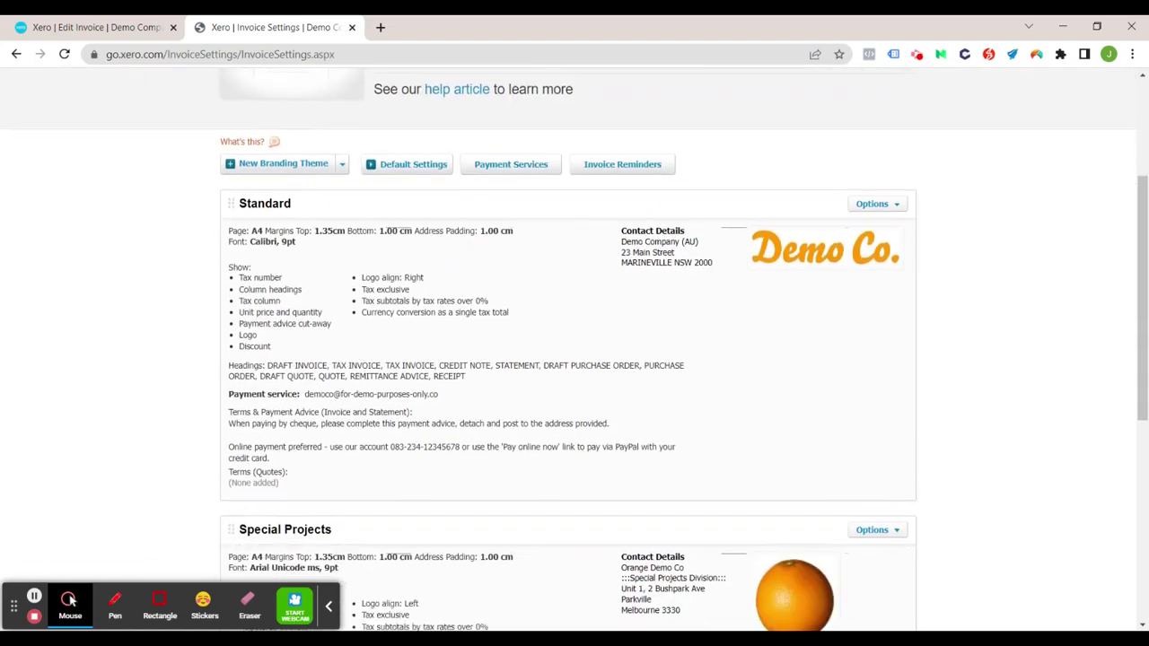
scroll(449, 247, down, 1)
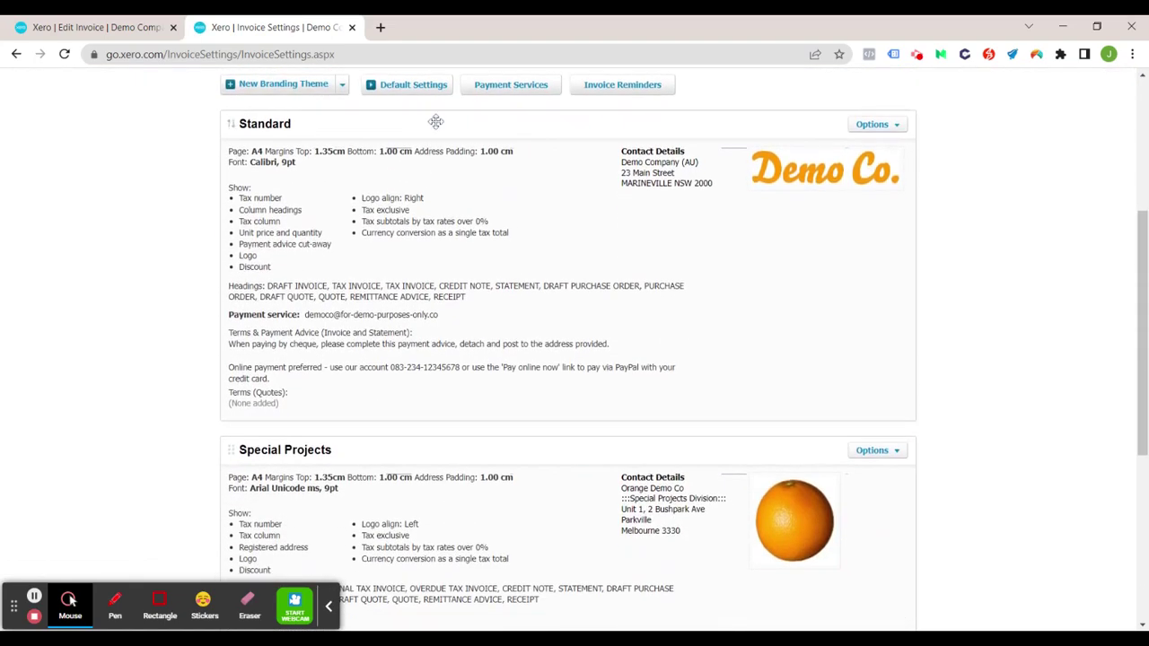
Step: Review the invoice prefix and next number in the default settings, save the settings, and return to the new invoice
click(401, 90)
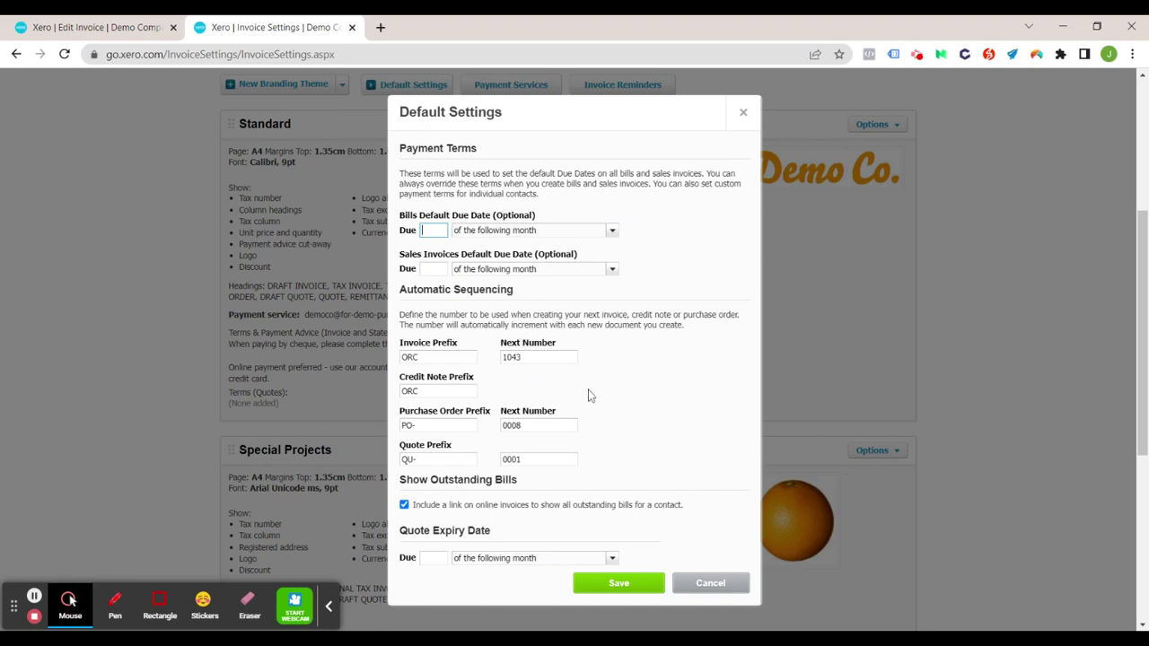
scroll(588, 390, down, 1)
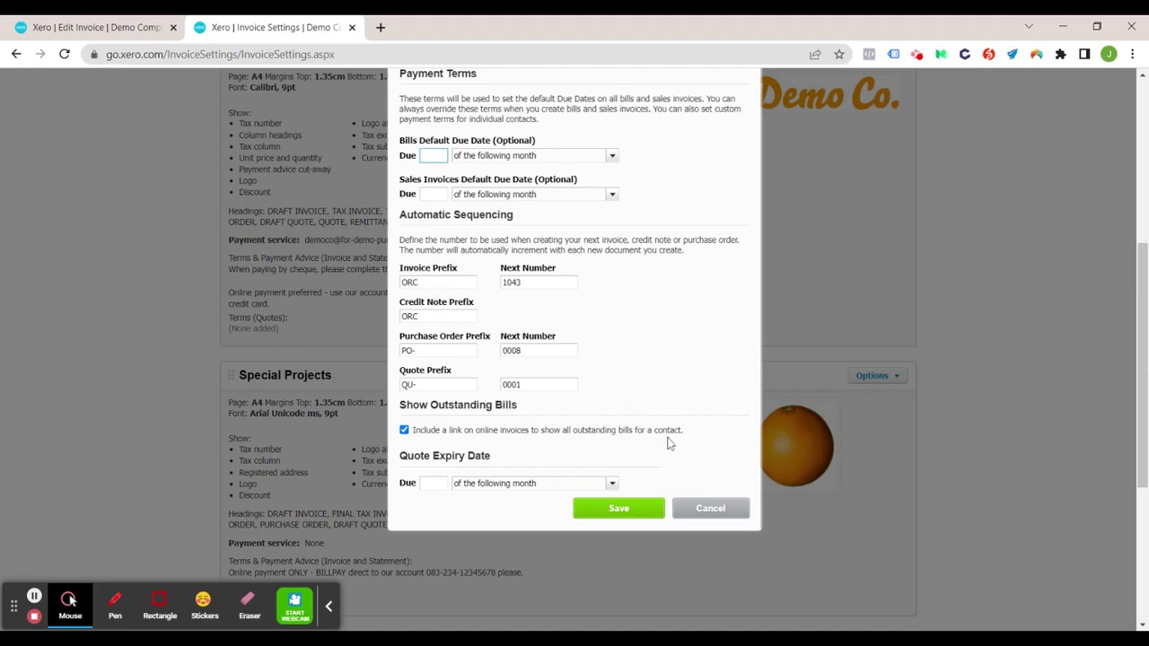
scroll(667, 442, up, 1)
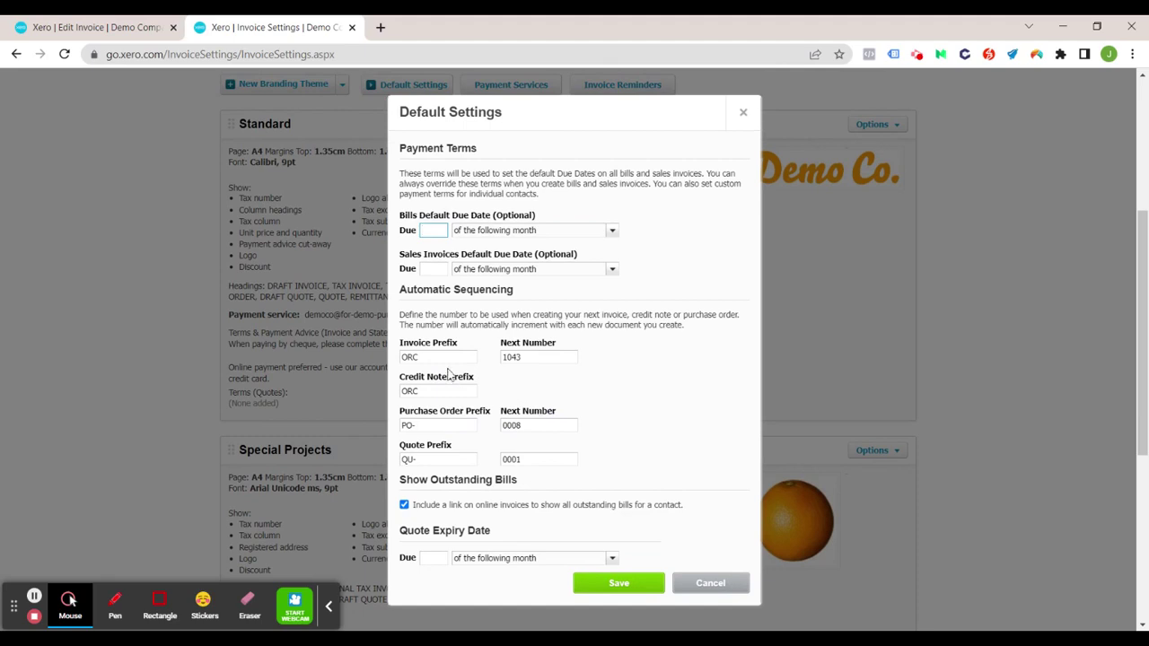
double_click(512, 358)
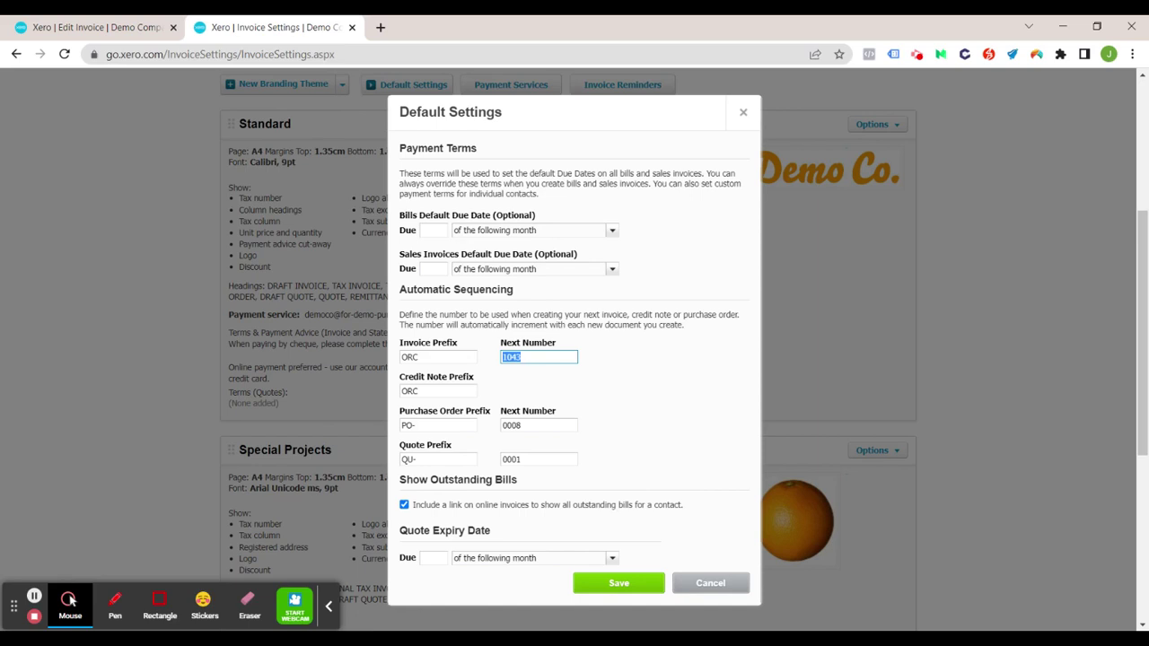
double_click(411, 359)
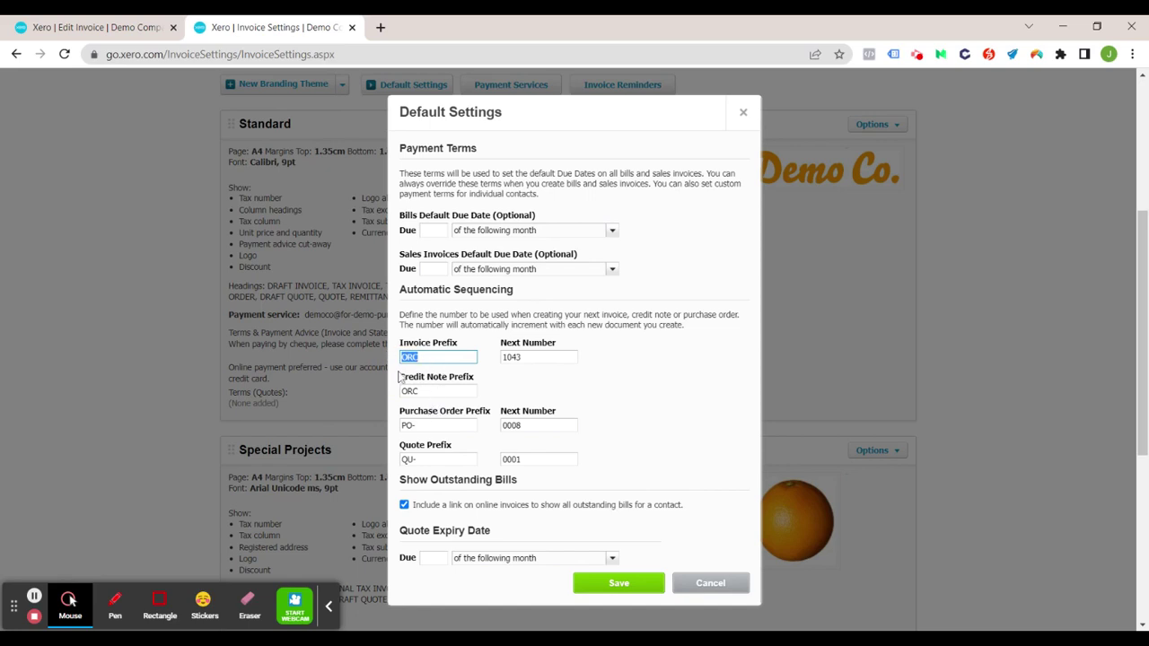
scroll(595, 426, down, 1)
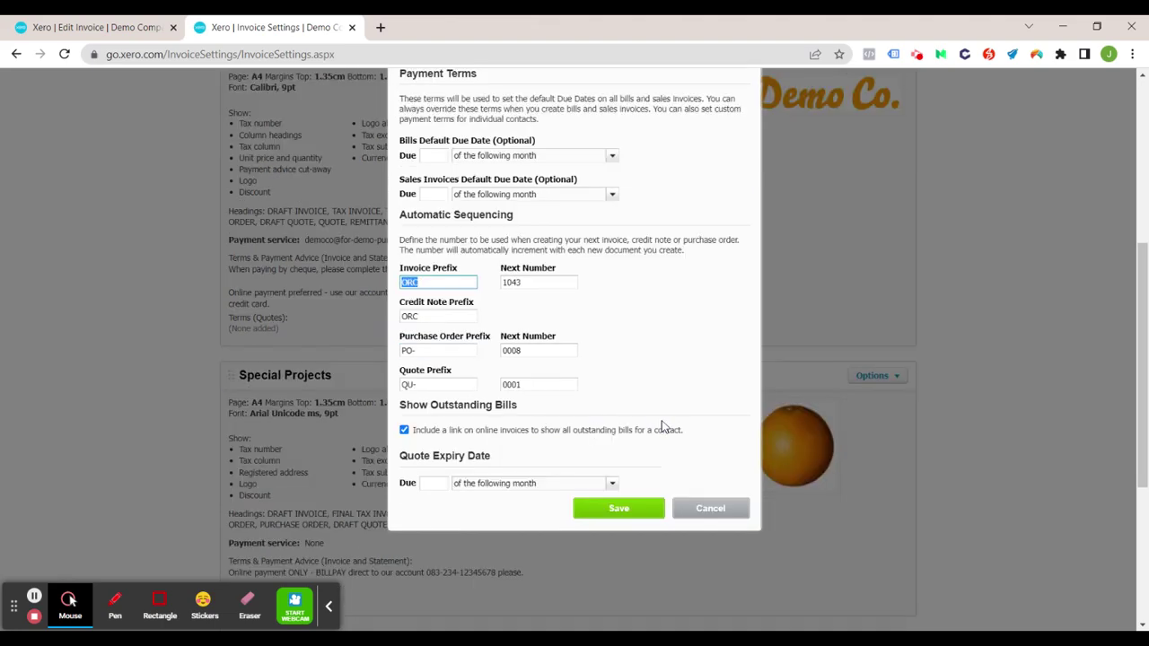
click(603, 514)
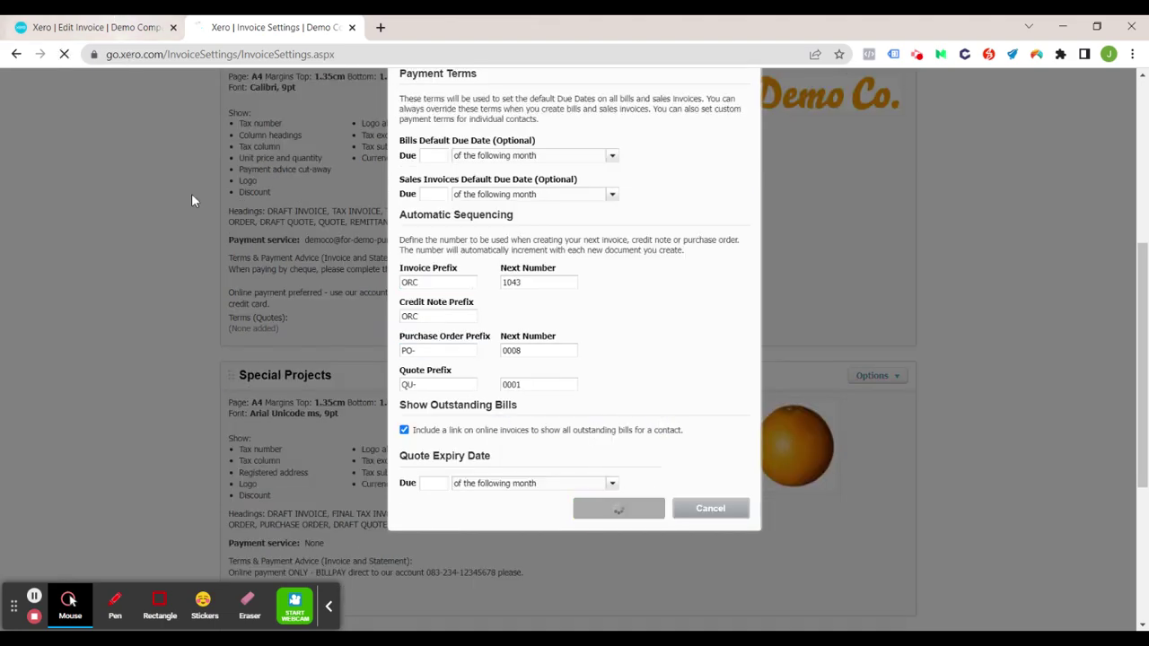
click(99, 29)
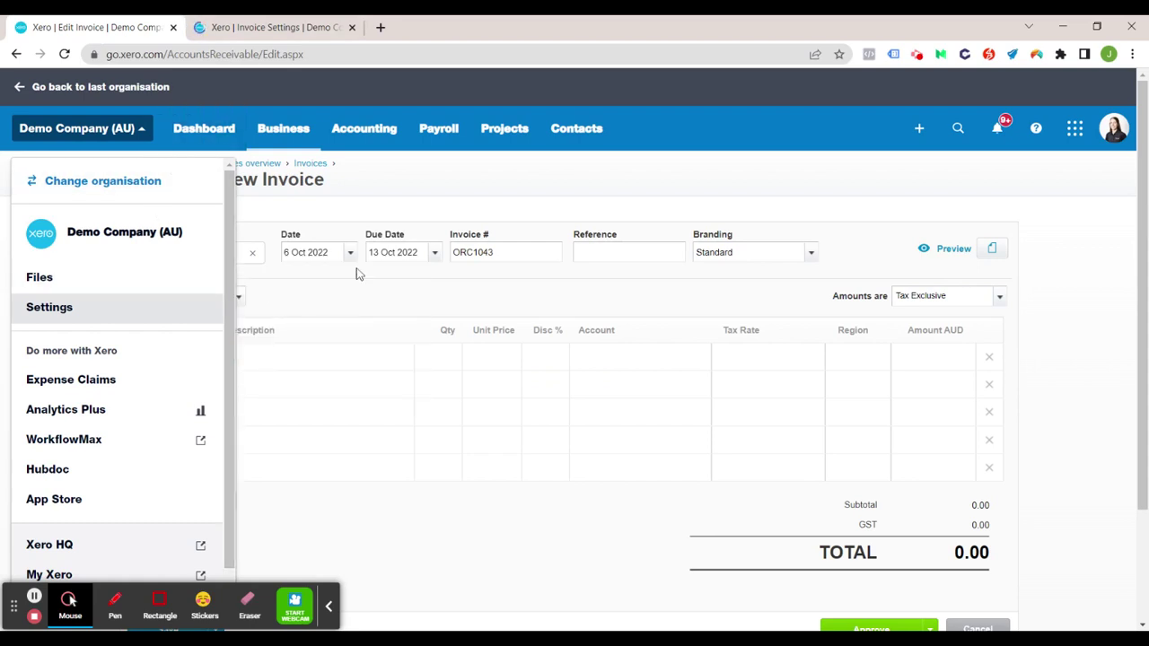
click(404, 299)
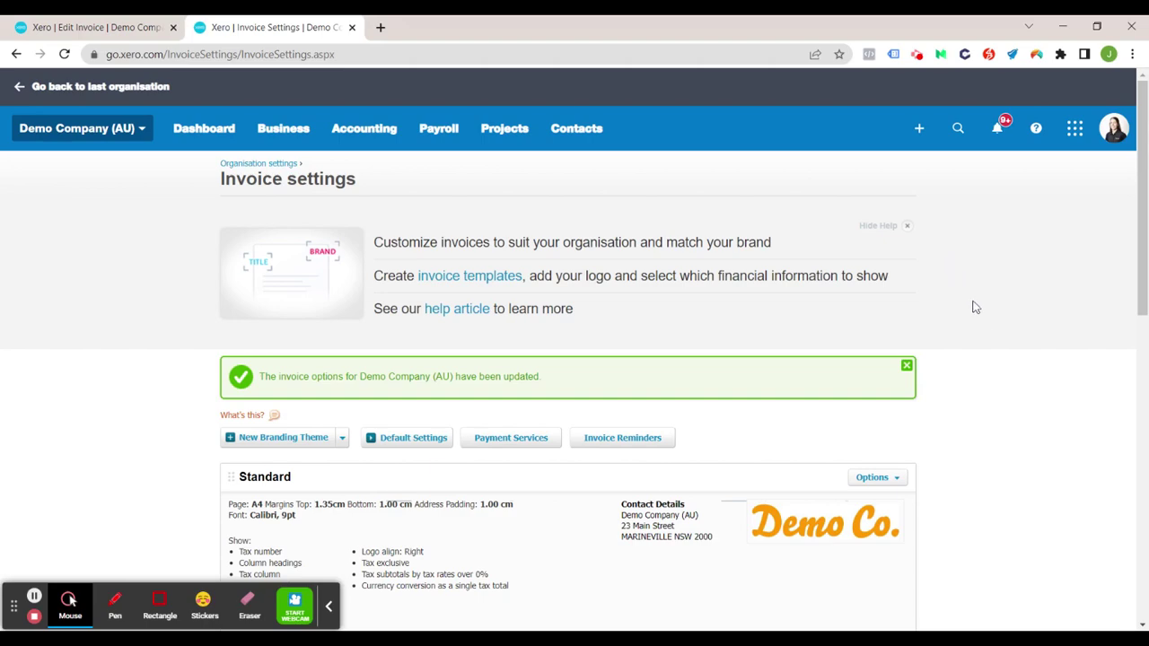
Step: Examine the Standard, Special Projects and Very orange invoice! branding themes in the invoice settings
scroll(985, 319, down, 4)
scroll(992, 320, down, 5)
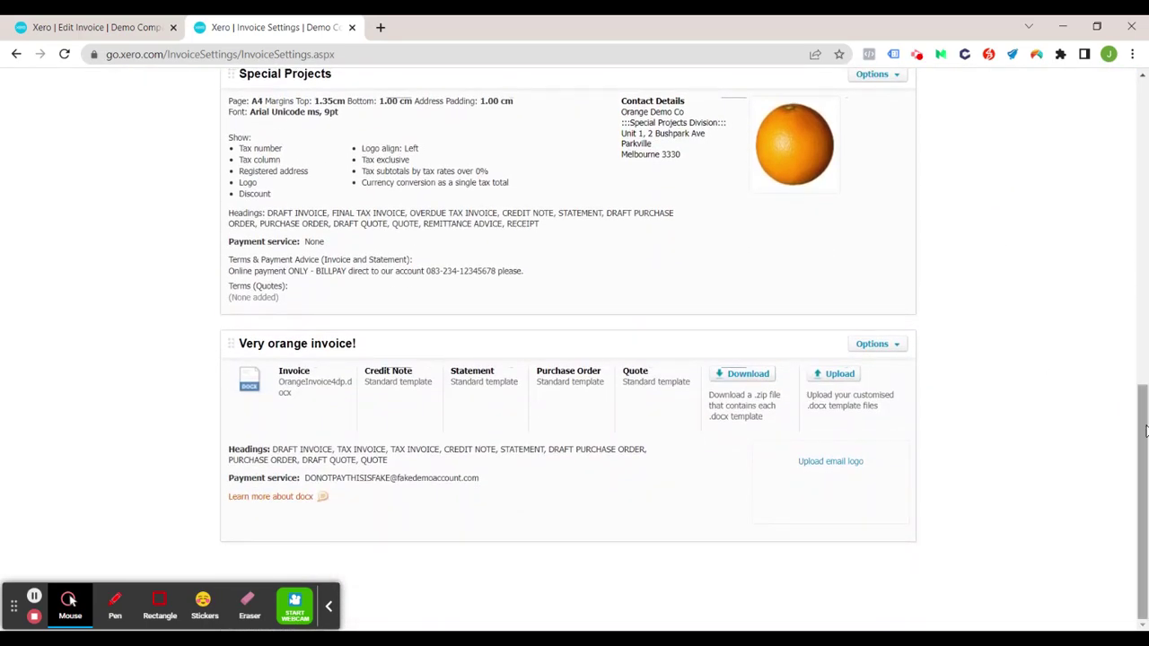
drag(1135, 426, 1105, 206)
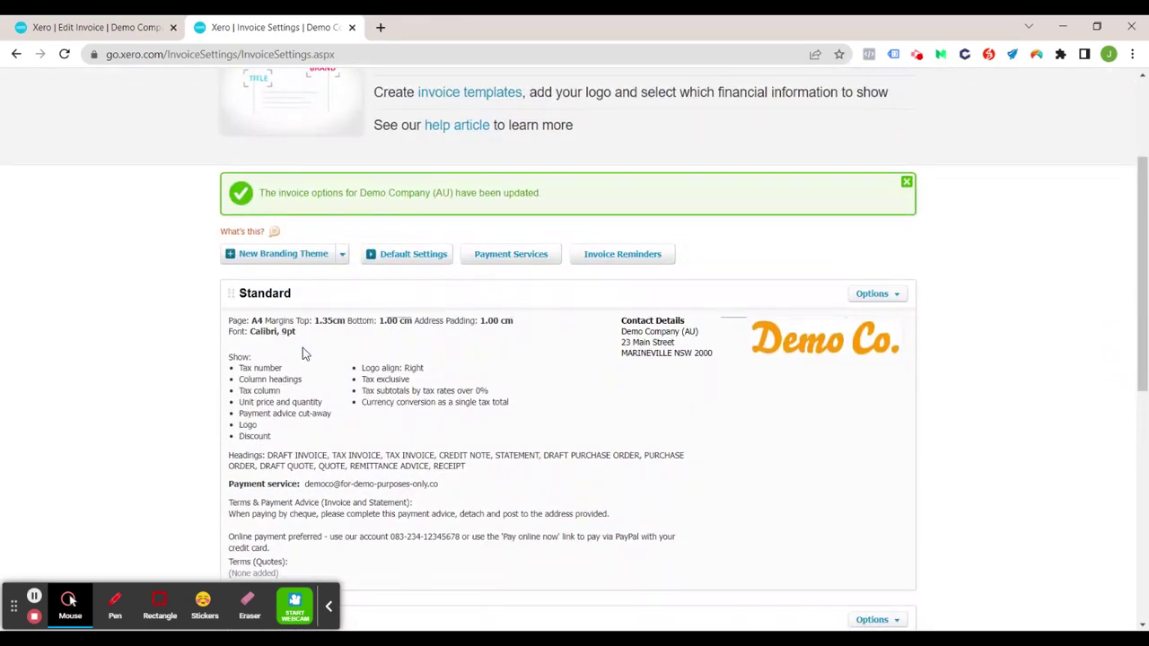
scroll(405, 298, down, 2)
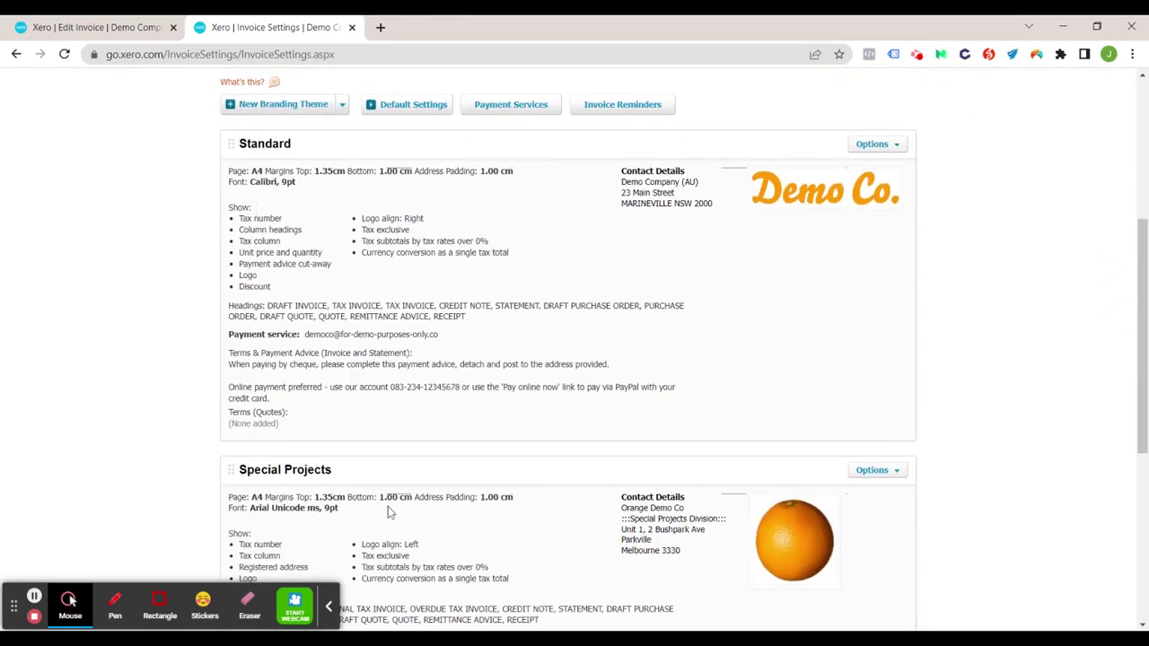
Step: Return to the new invoice and check its branding theme choices, keeping Standard
click(93, 32)
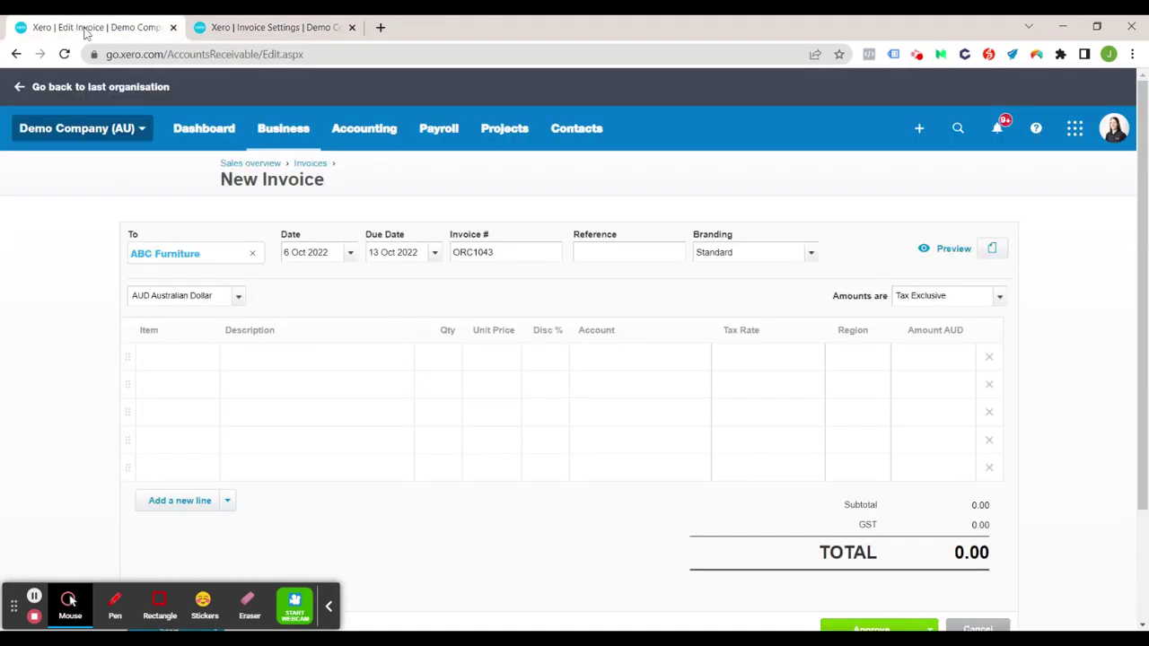
click(811, 254)
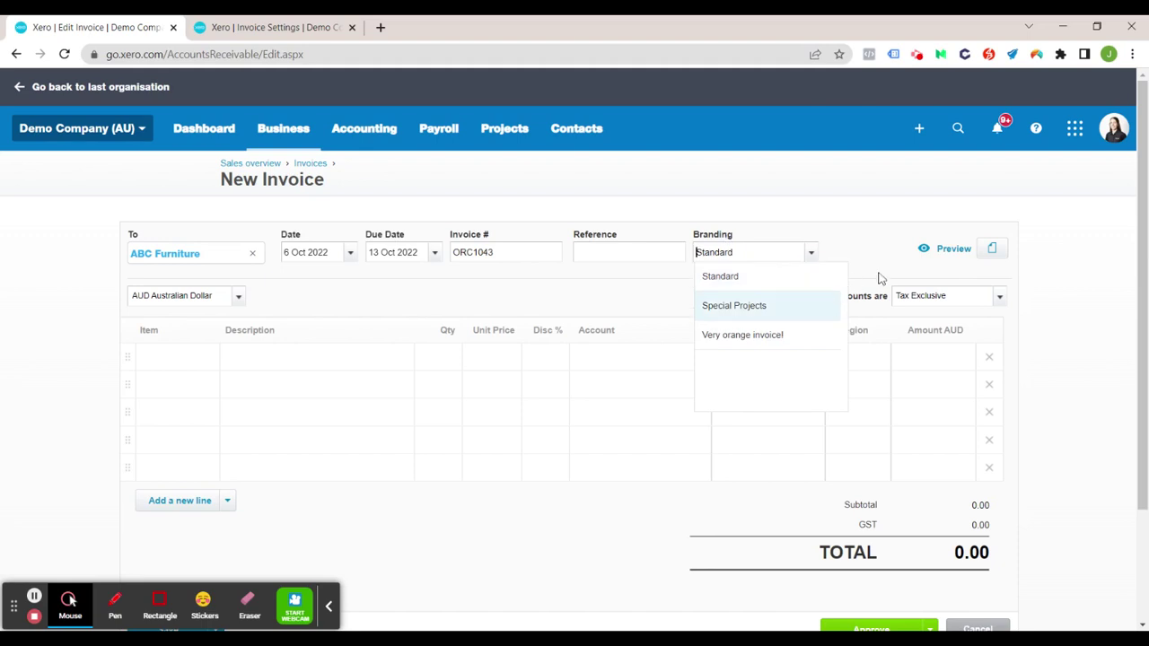
click(801, 265)
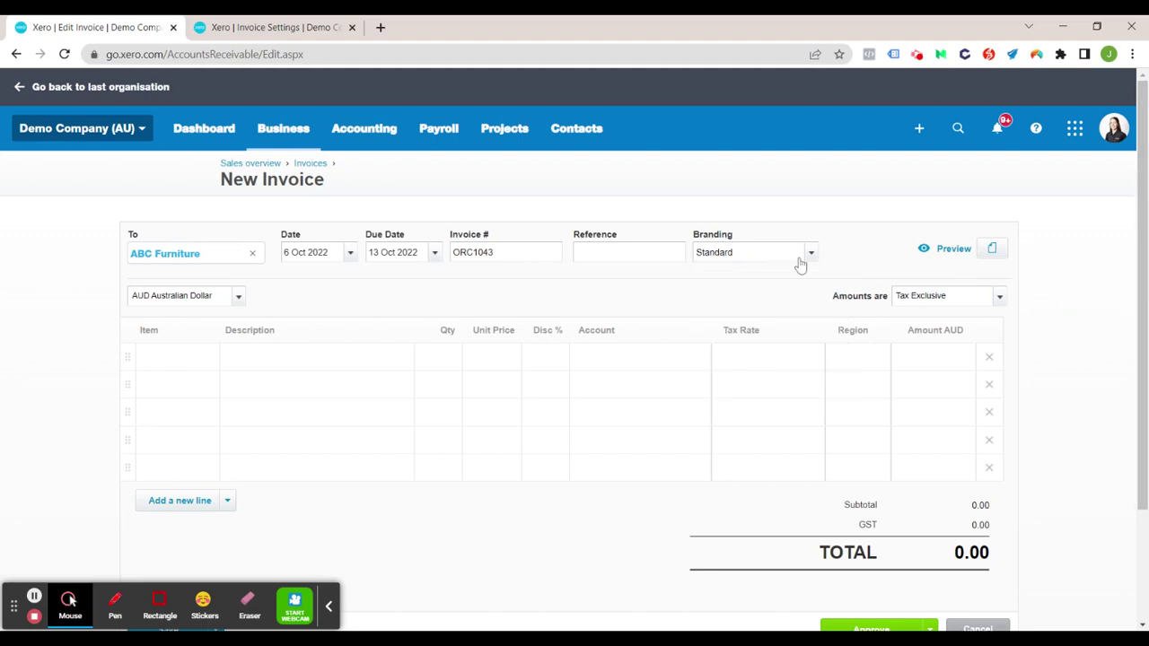
Step: Upload the file Upwork 1.JPG to the invoice and mark it to be included with the invoice
click(998, 250)
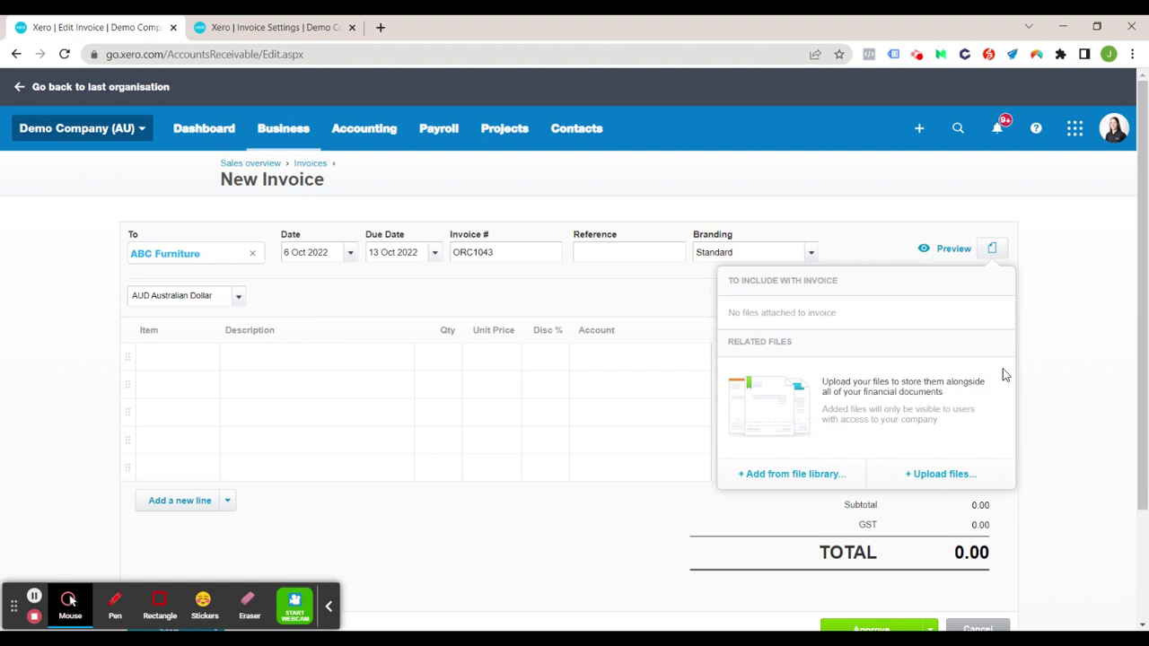
click(937, 482)
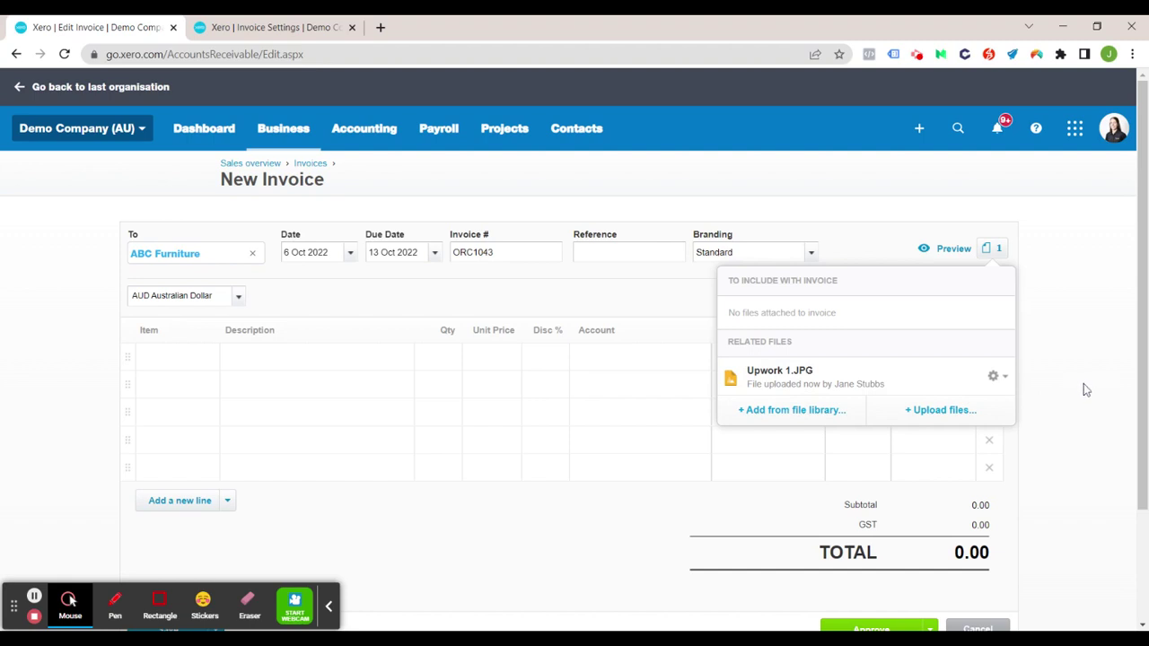
click(1003, 380)
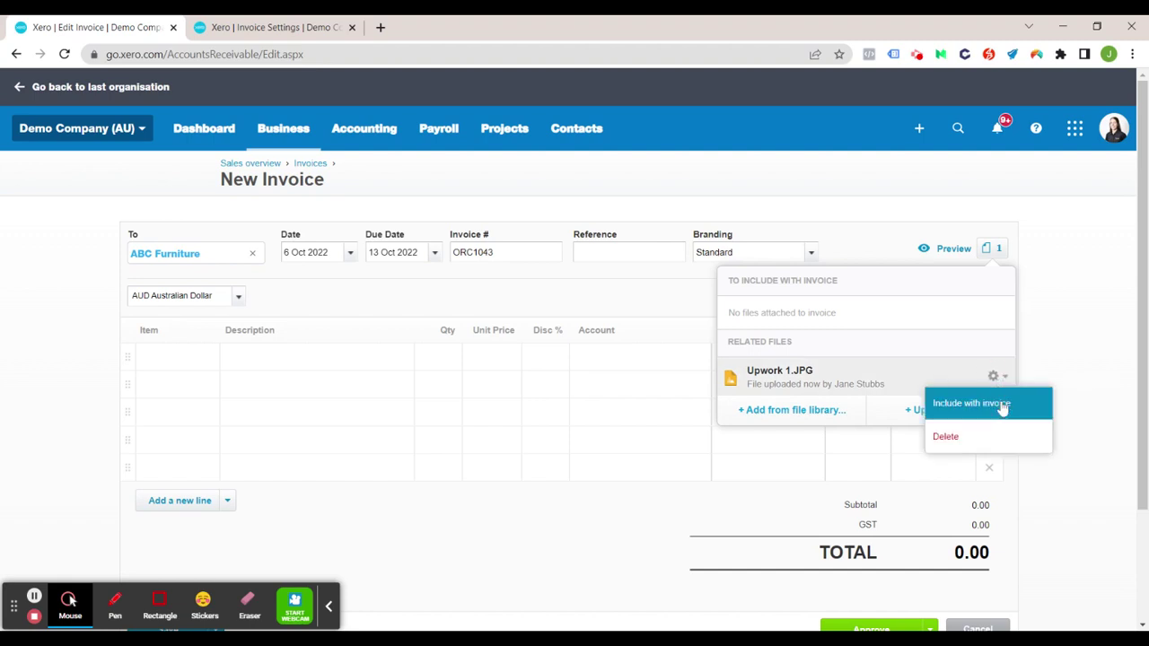
click(1005, 405)
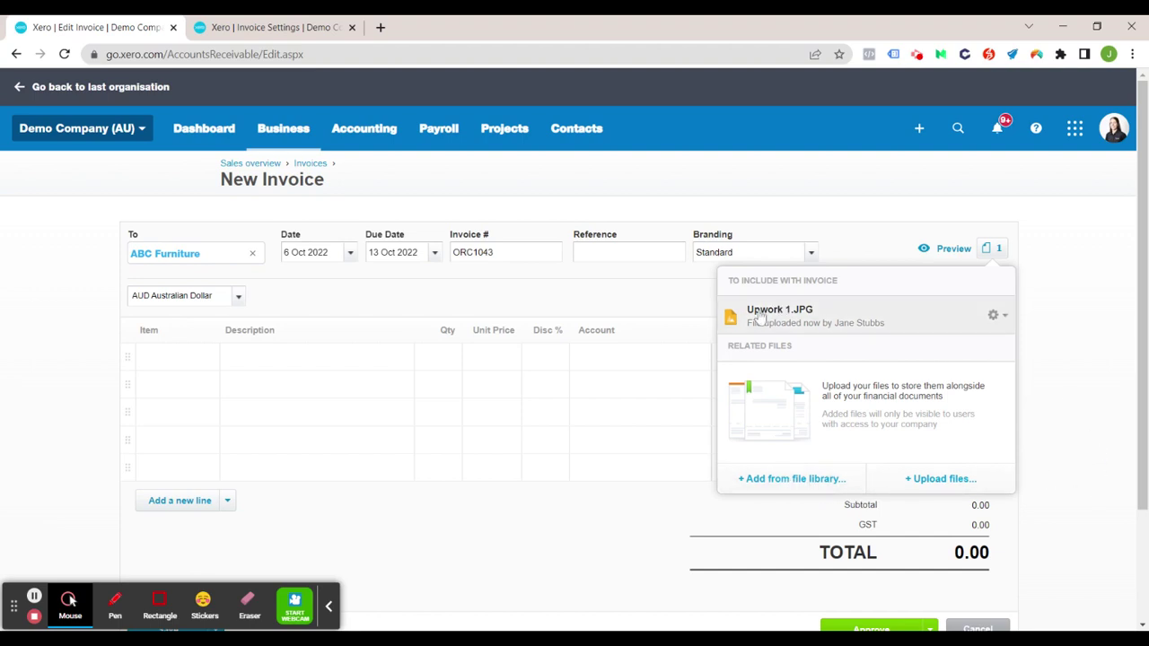
click(1069, 340)
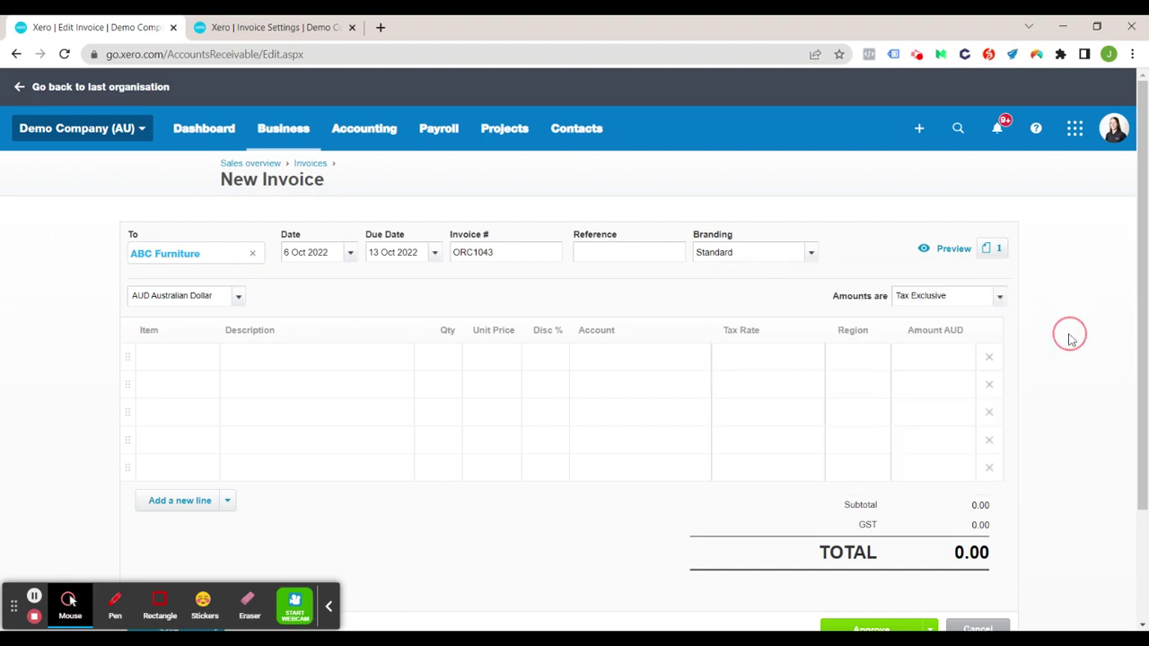
Step: Fill in the first line with description Consulting work per hour, quantity 1 and unit price 100
click(260, 366)
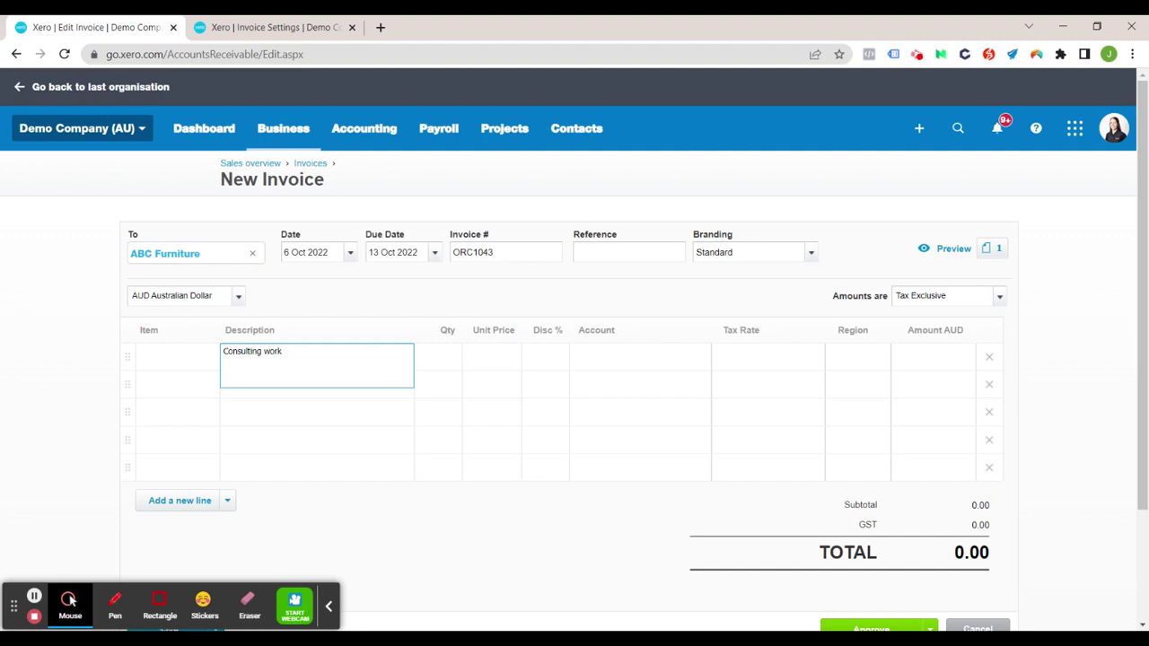
click(455, 361)
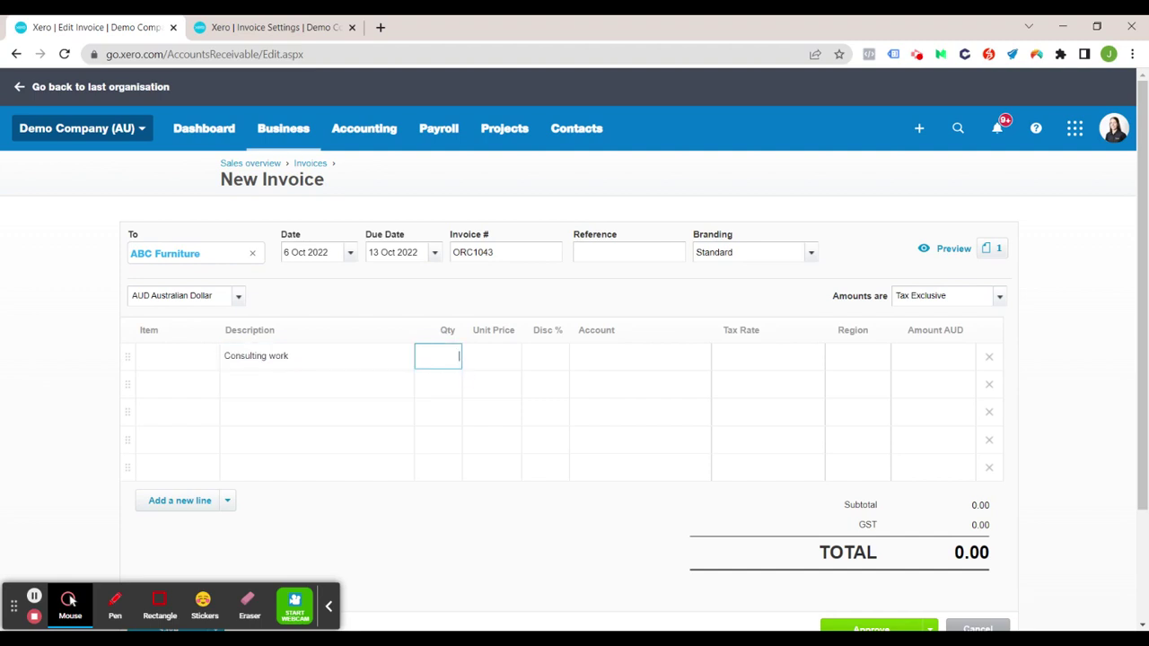
click(494, 360)
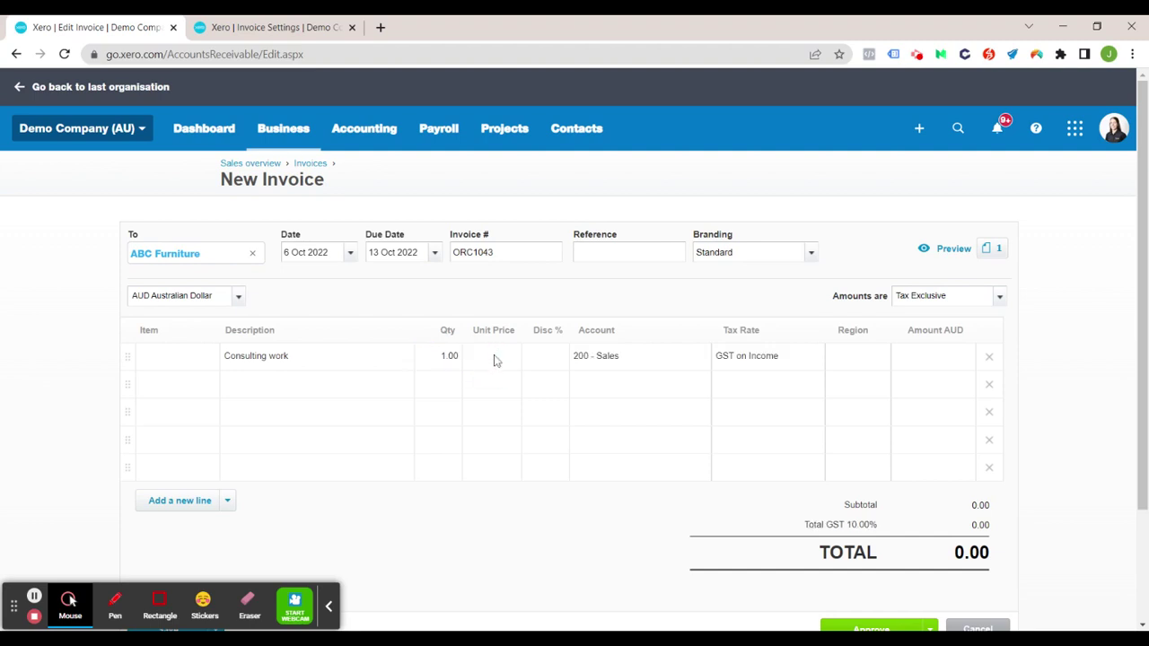
click(366, 360)
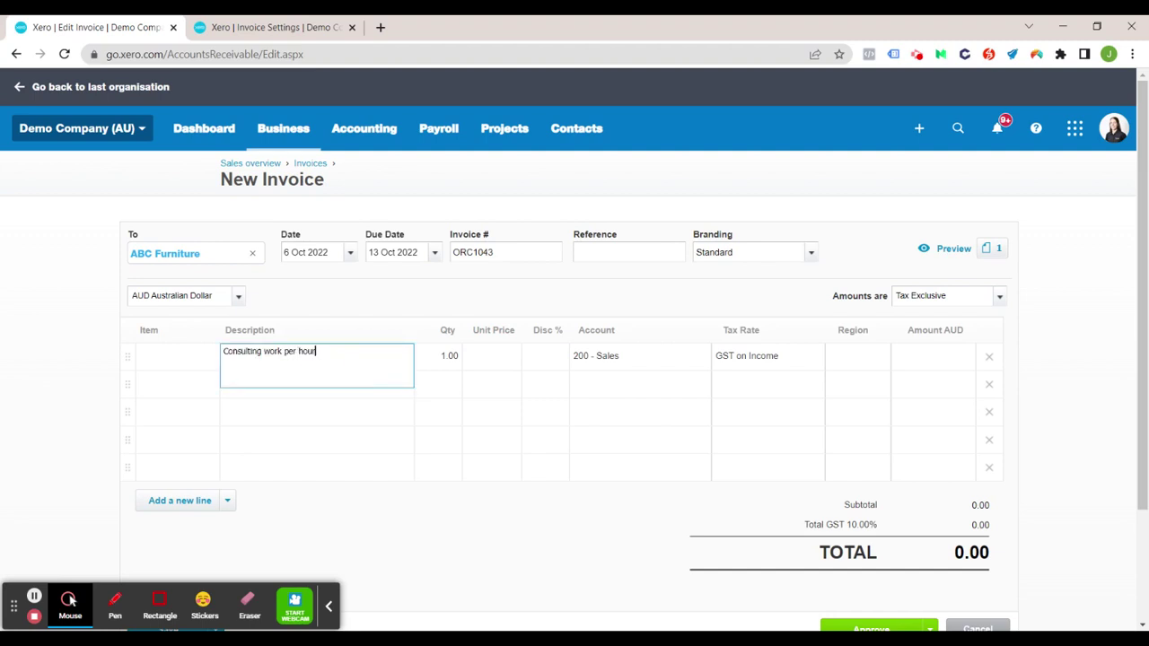
click(440, 357)
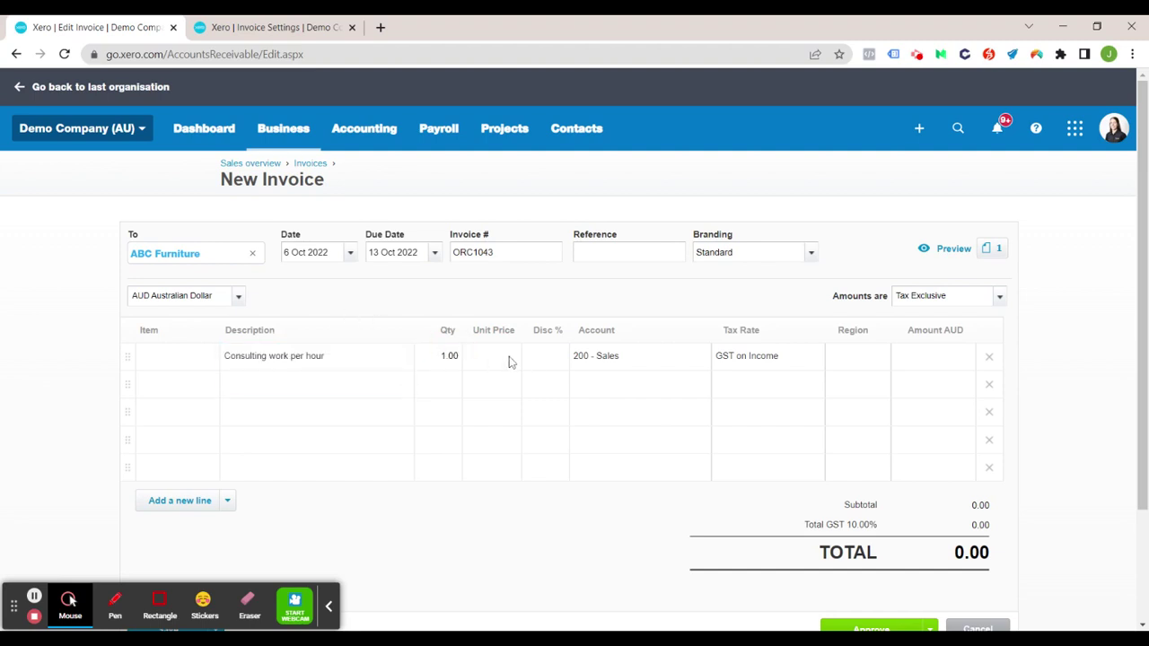
click(502, 365)
click(626, 539)
Step: Check the Region tracking options for the consulting line without choosing one
click(872, 360)
click(879, 359)
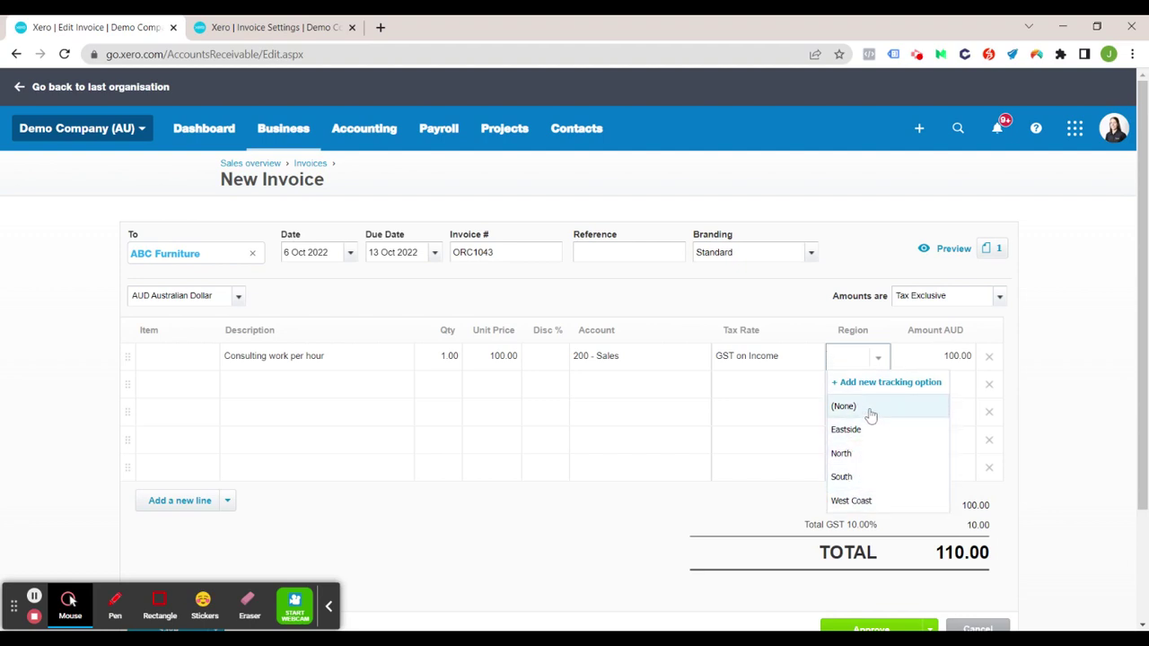
click(1084, 476)
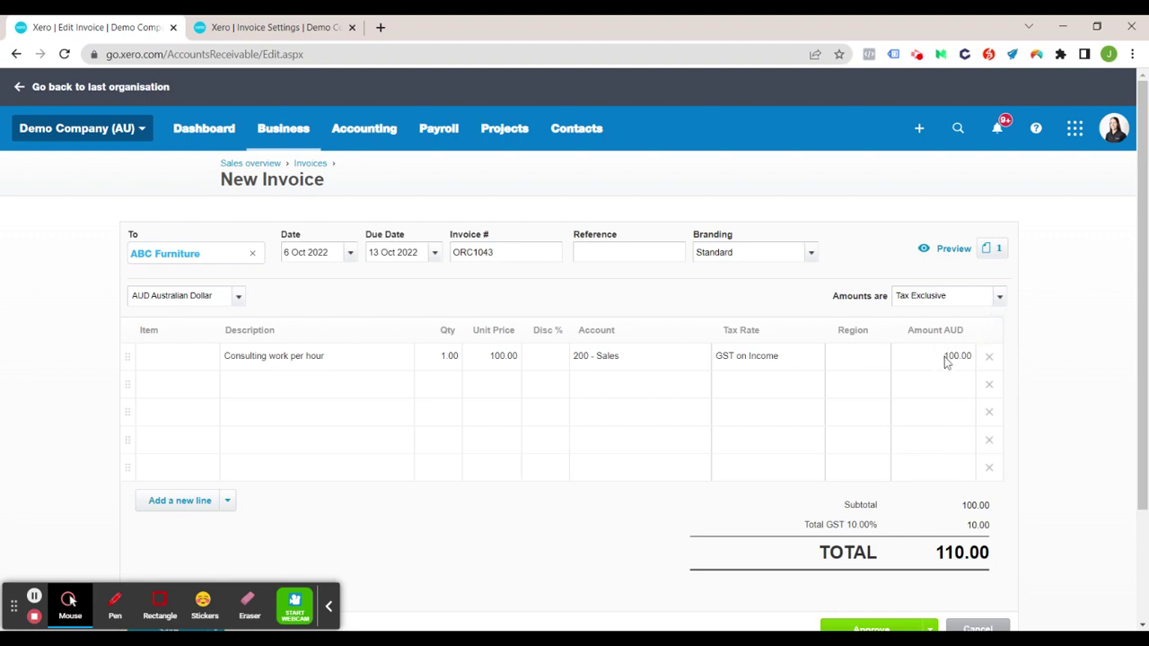
Step: Try a quantity of 2 on the consulting line and restore it to 1
click(453, 356)
text(2)
key(Tab)
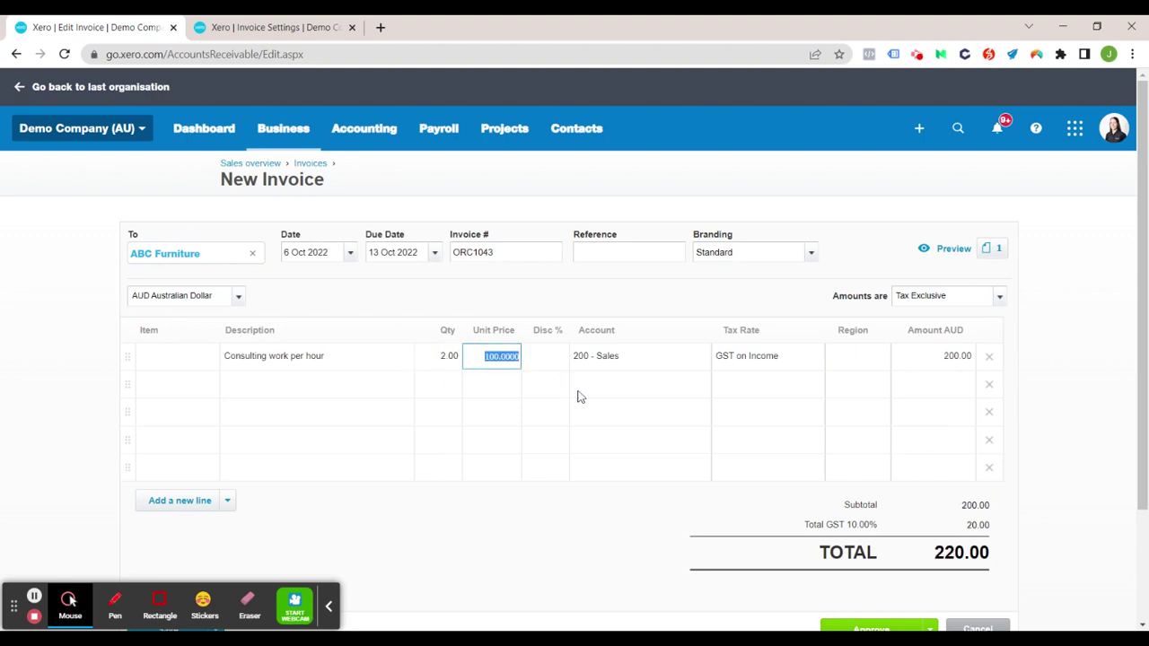
click(453, 356)
text(1)
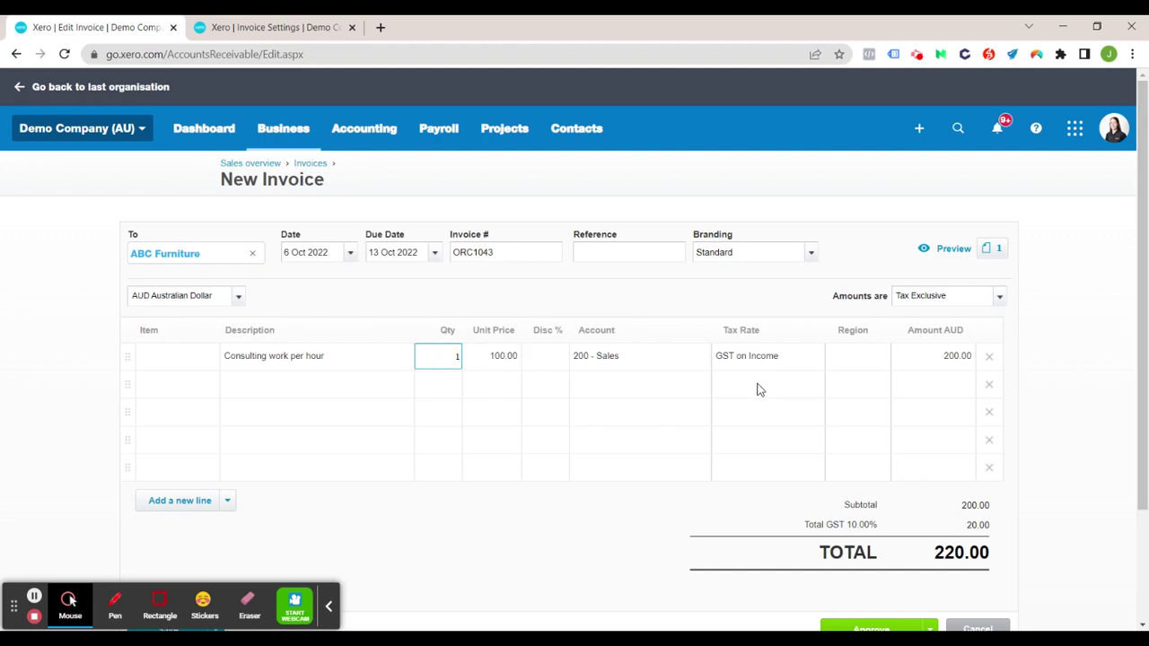
key(Tab)
click(1111, 361)
Step: Set the invoice amounts to Tax Inclusive
scroll(1041, 485, down, 1)
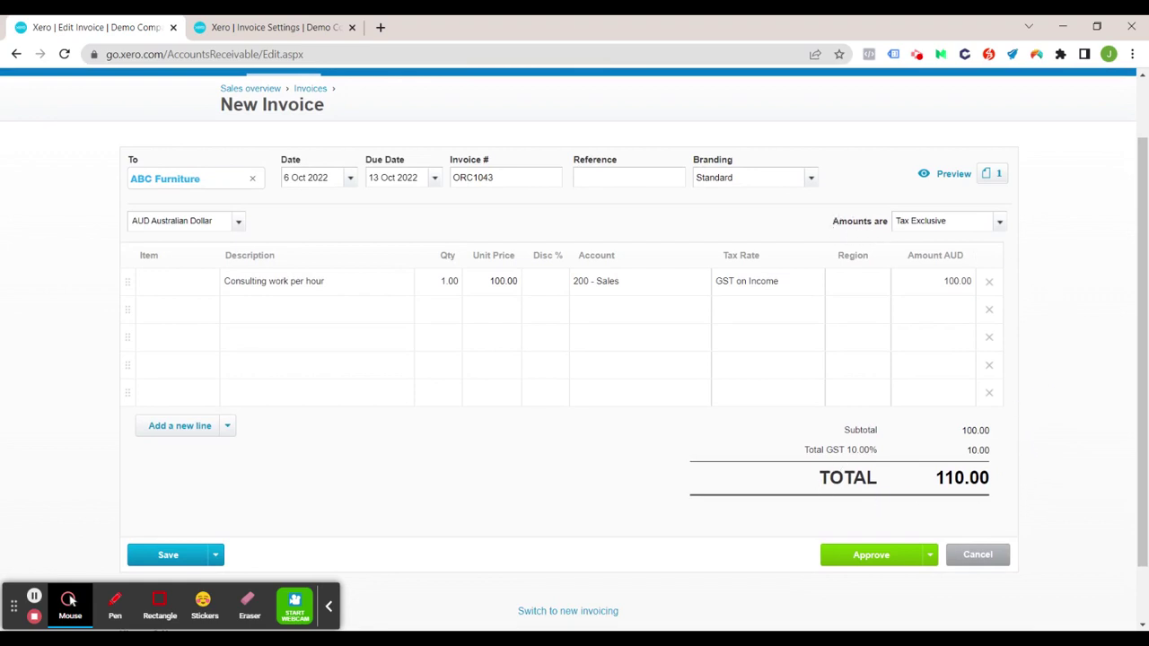
click(999, 225)
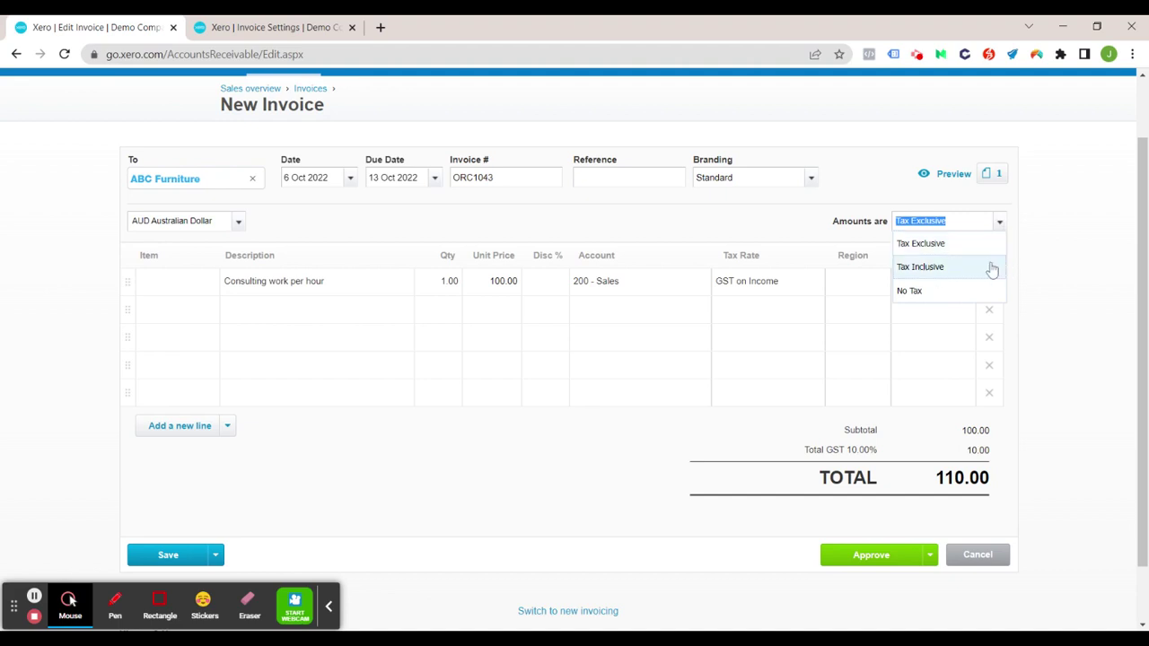
click(991, 268)
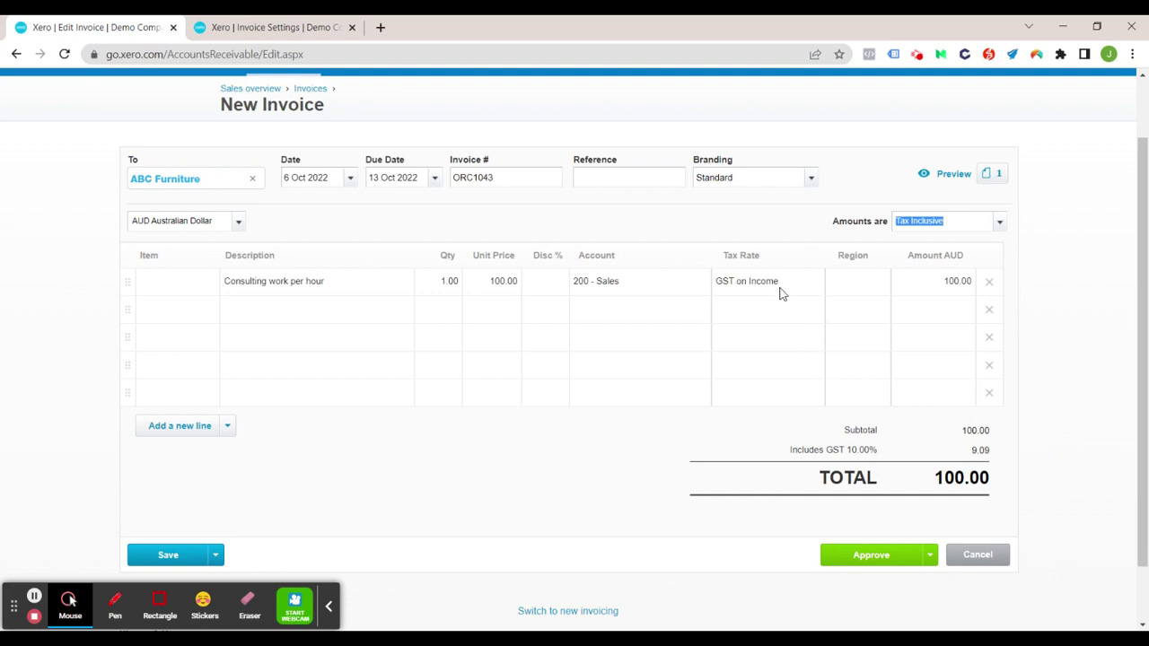
Step: Set the consulting line's account to 260 - Other Revenue and keep its tax rate as GST on Income
click(620, 287)
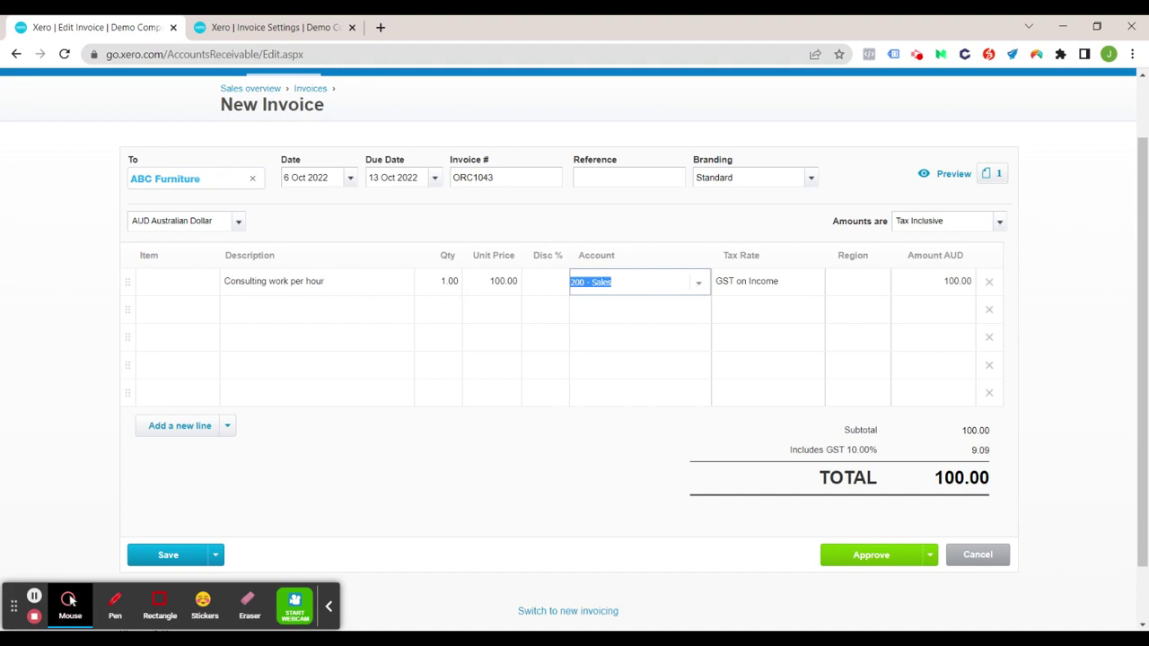
click(700, 290)
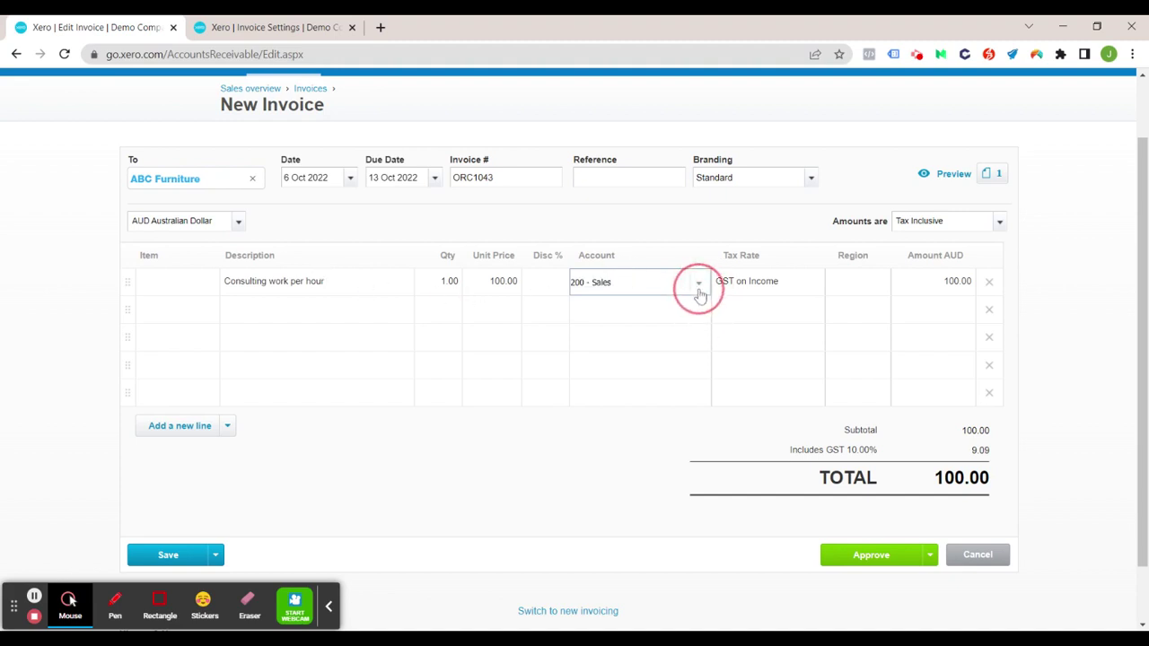
click(699, 287)
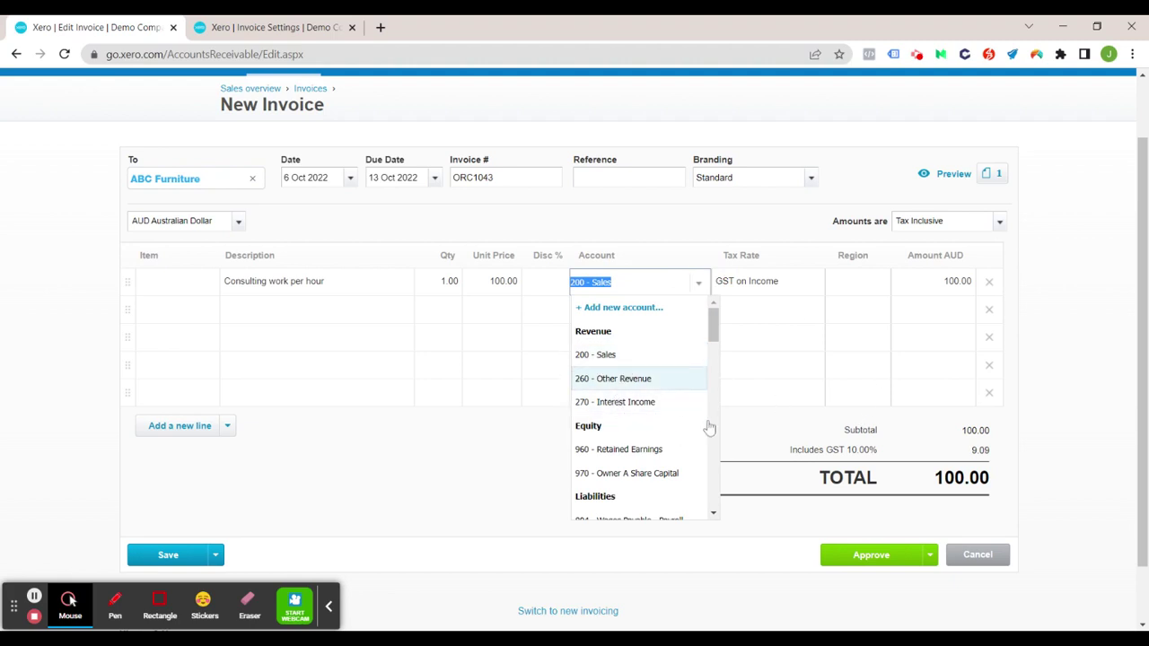
click(652, 379)
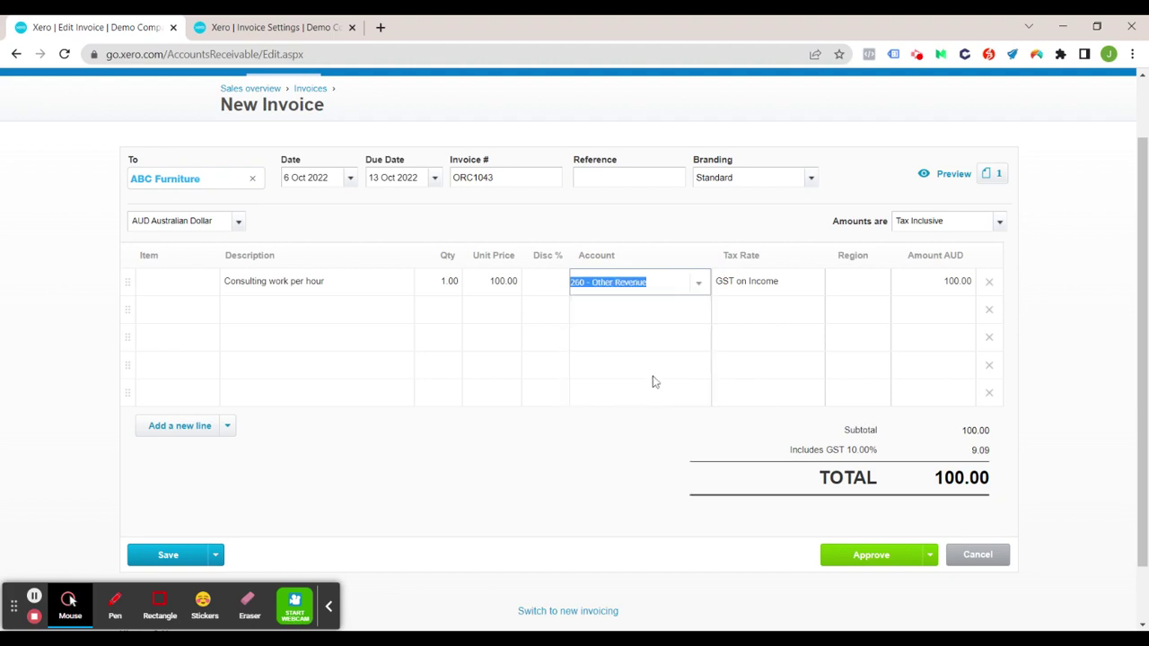
click(770, 282)
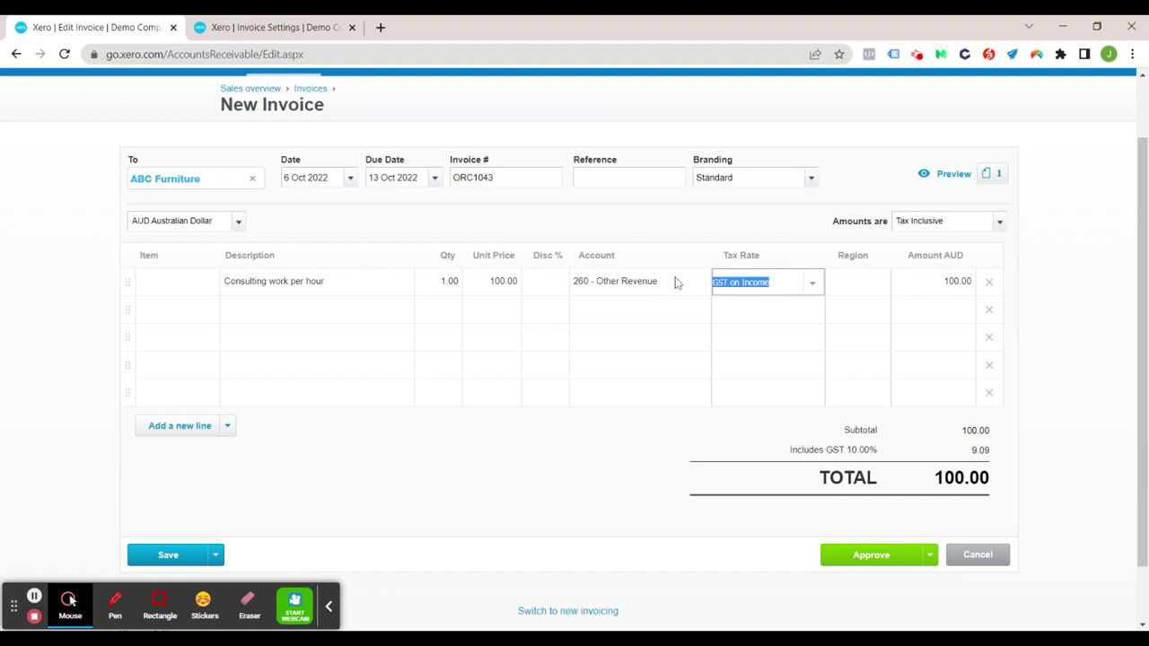
Step: Examine the revenue accounts in the chart of accounts in the other browser tab and return to the invoice
scroll(632, 325, up, 1)
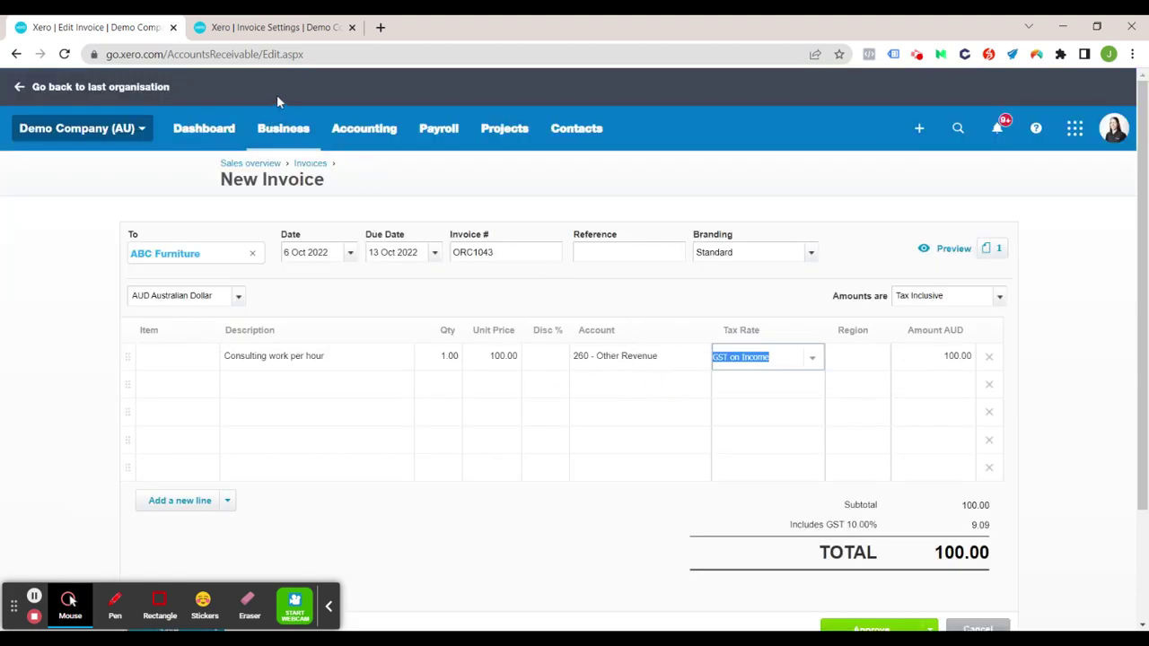
click(269, 28)
scroll(380, 239, up, 4)
click(373, 147)
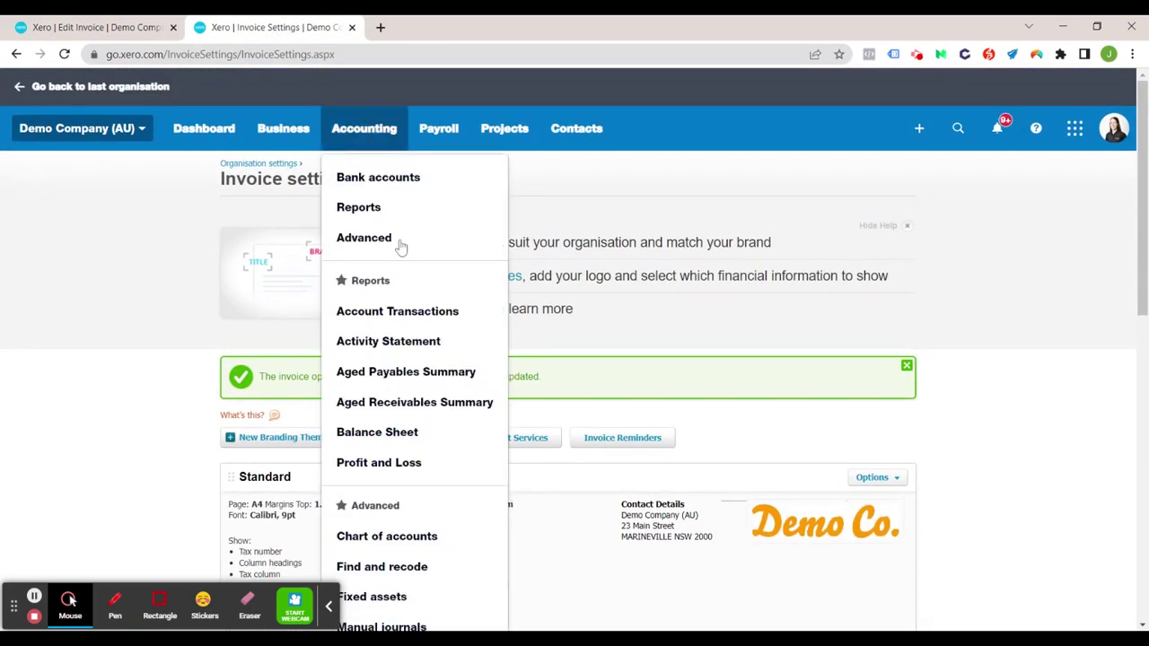
click(419, 533)
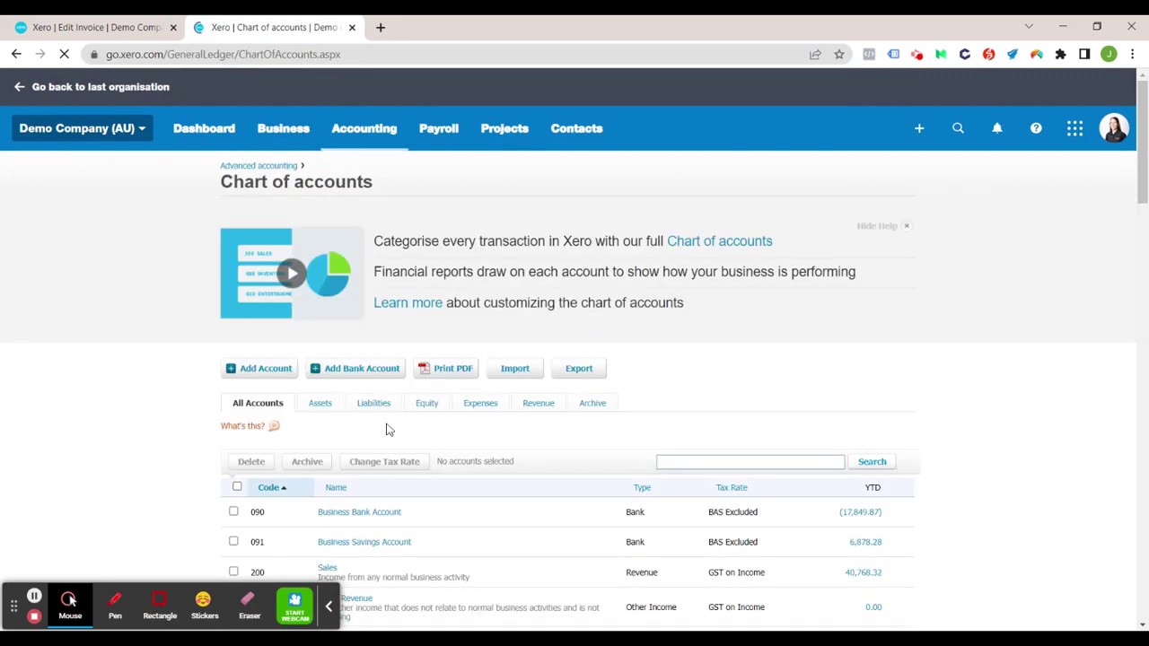
scroll(418, 434, down, 1)
scroll(422, 436, down, 2)
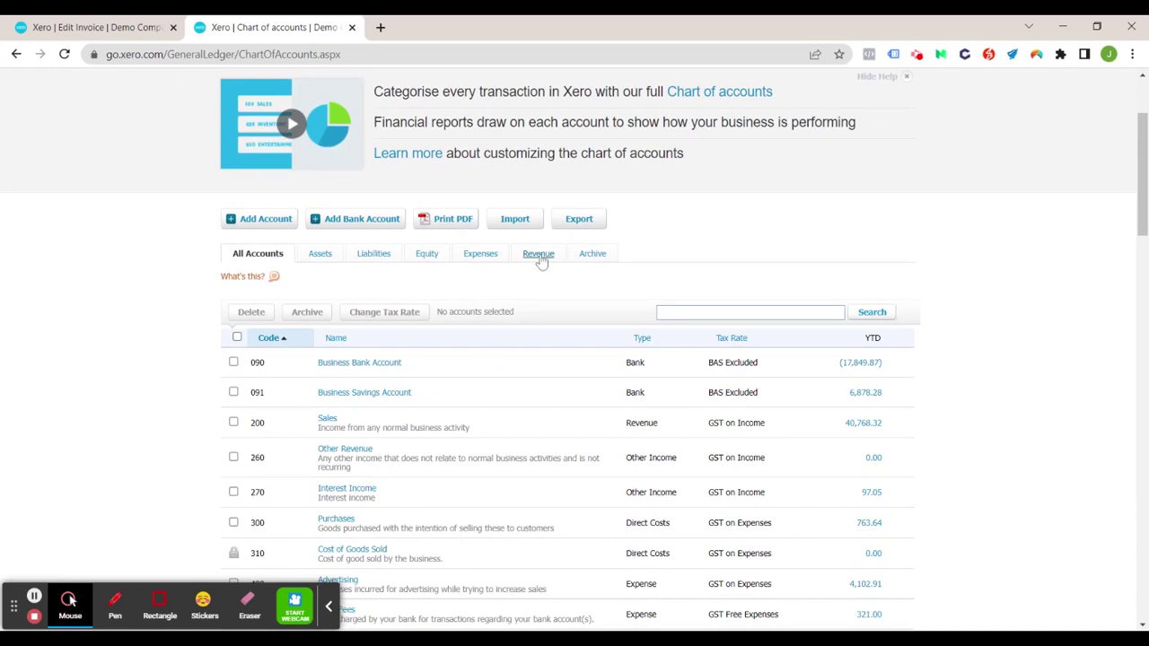
click(540, 257)
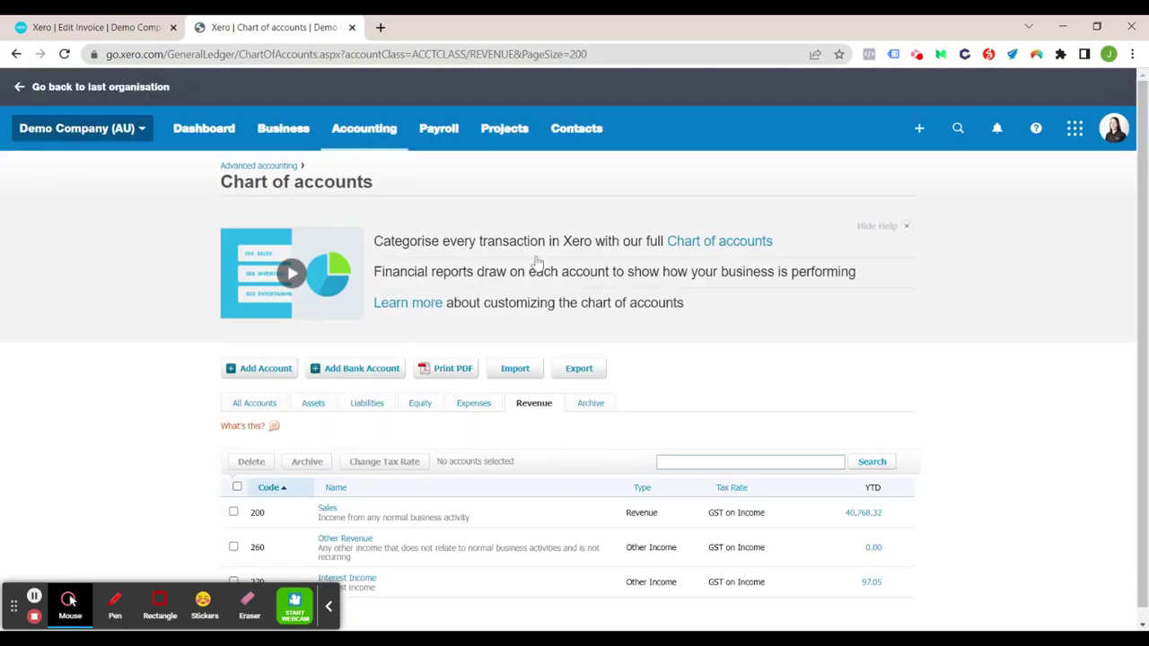
scroll(777, 415, down, 1)
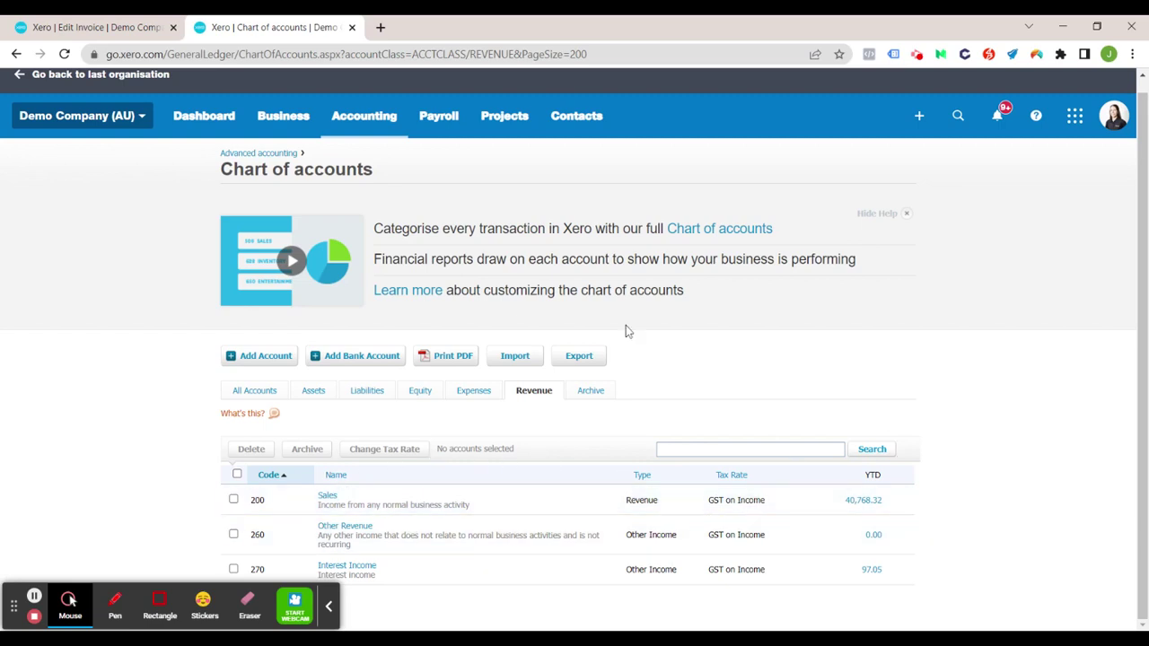
click(124, 32)
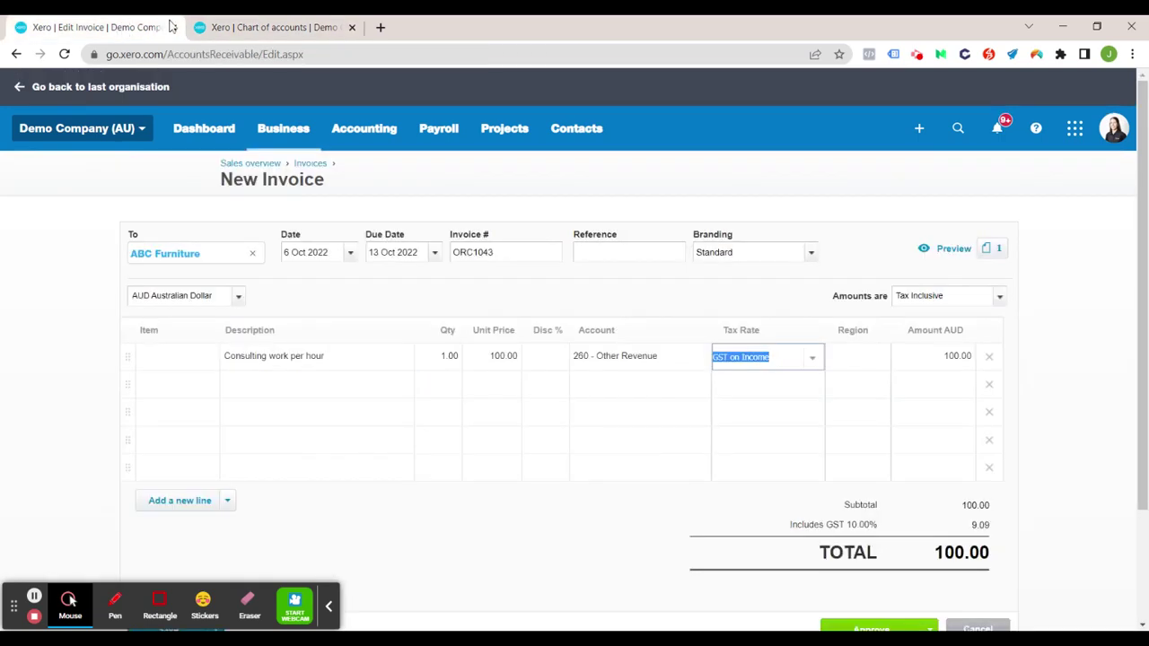
Step: Add the inventory item TSL - Black: T-Shirt Large Black on the second line with a quantity of 2
scroll(440, 514, down, 3)
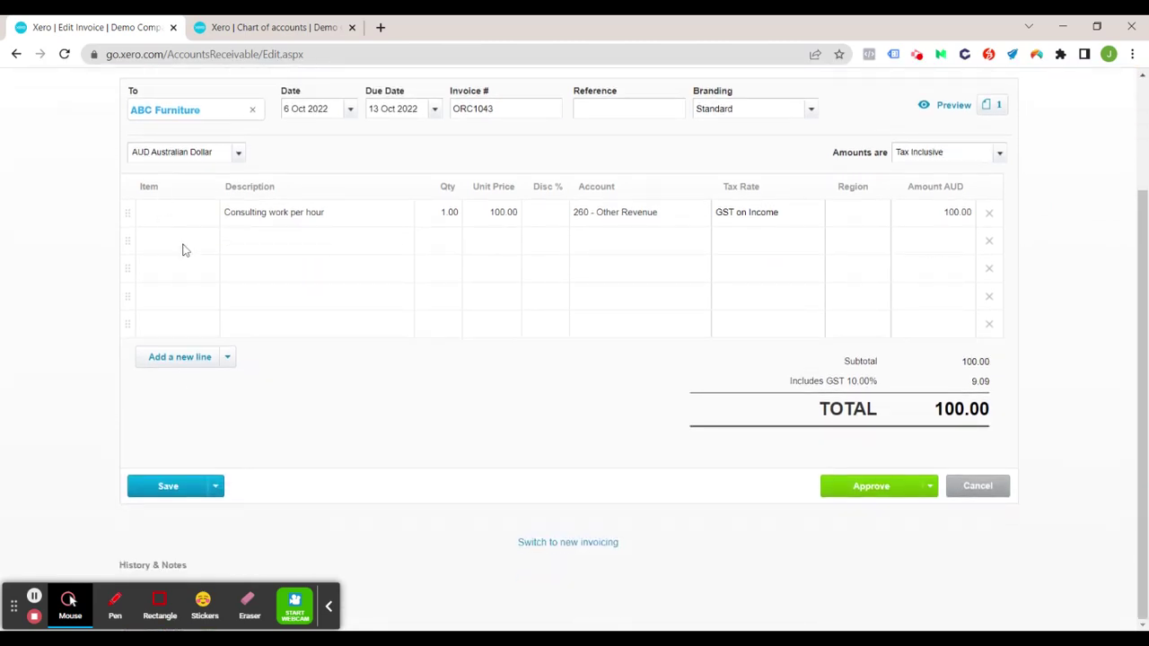
click(173, 255)
click(209, 250)
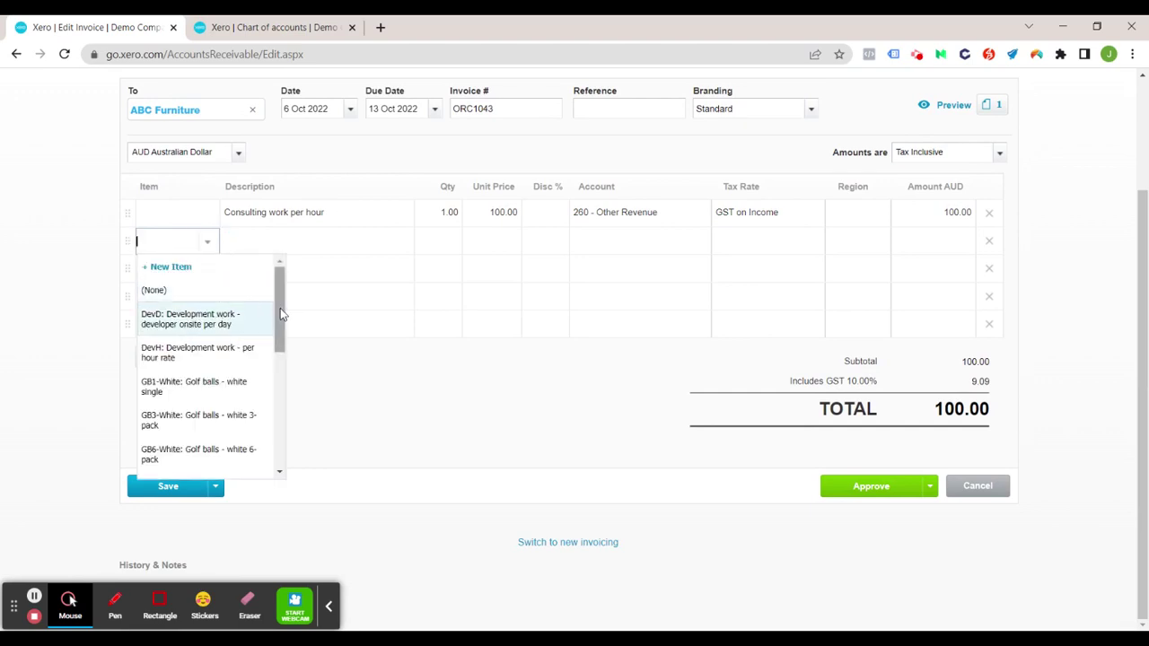
drag(280, 312, 276, 440)
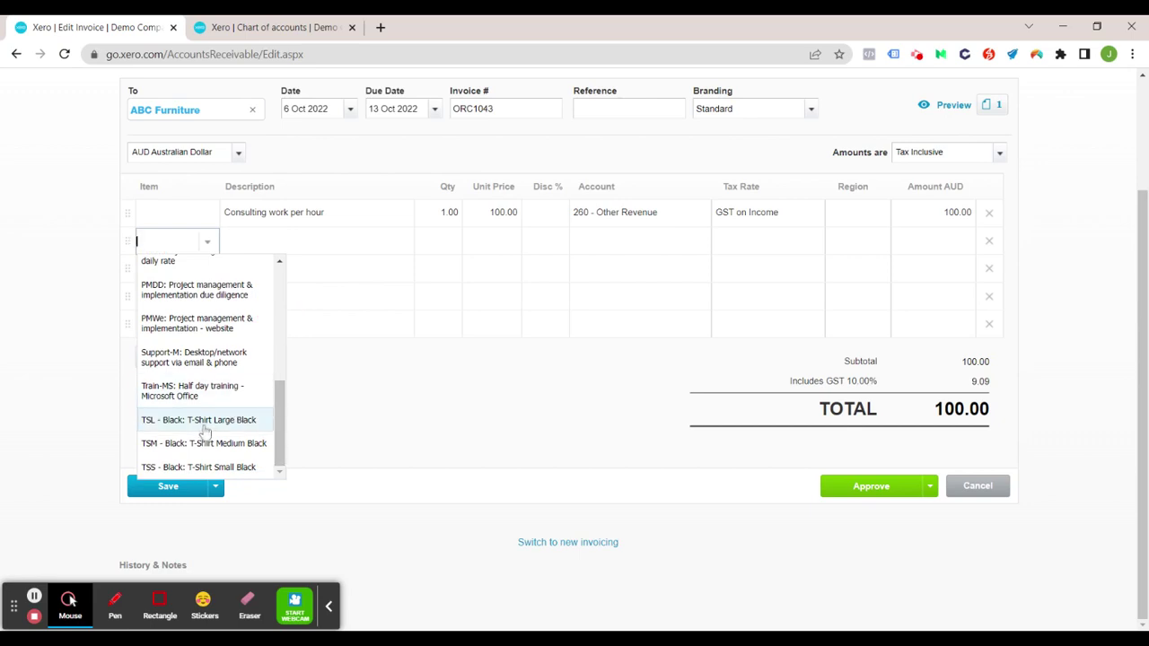
click(205, 420)
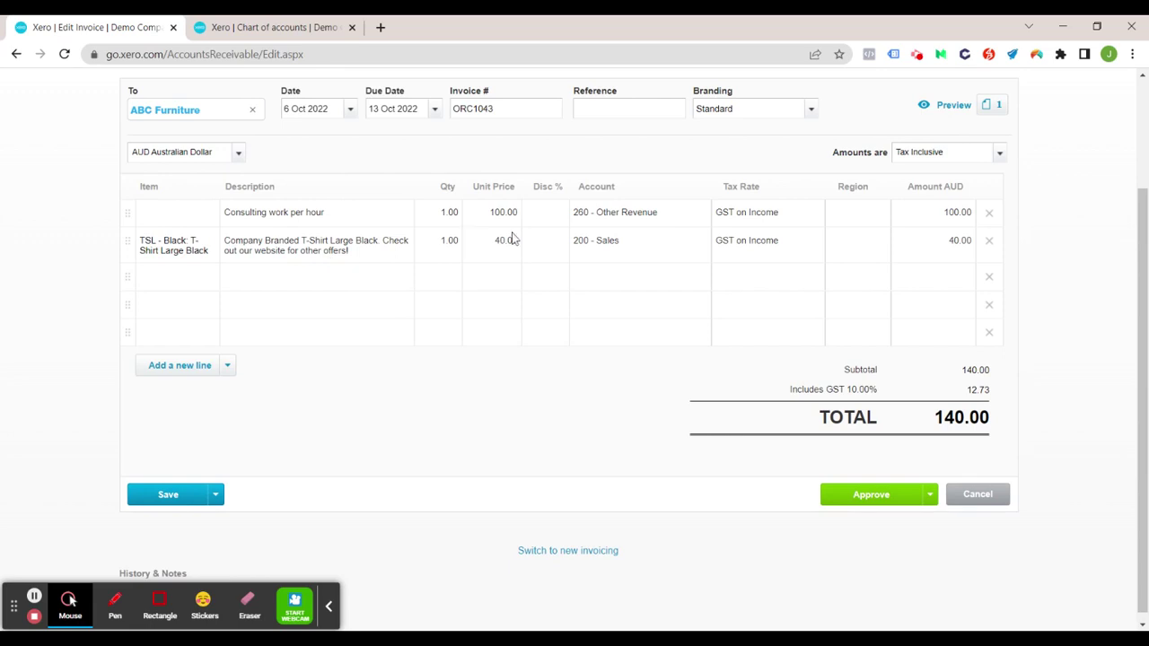
click(446, 249)
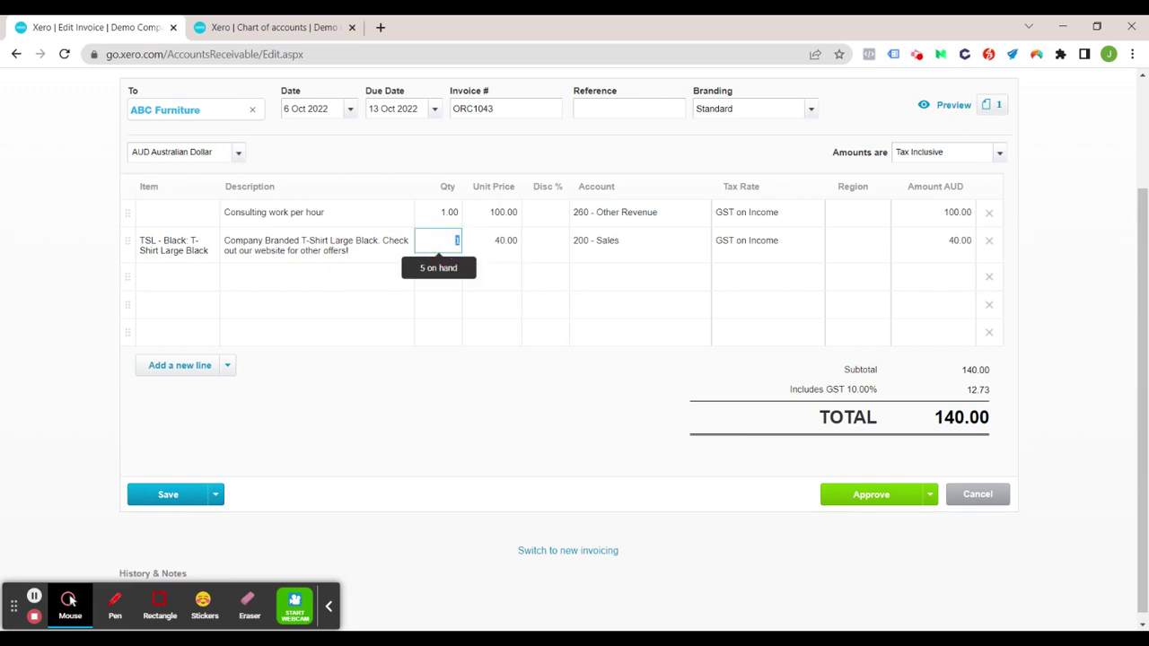
text(2)
click(543, 379)
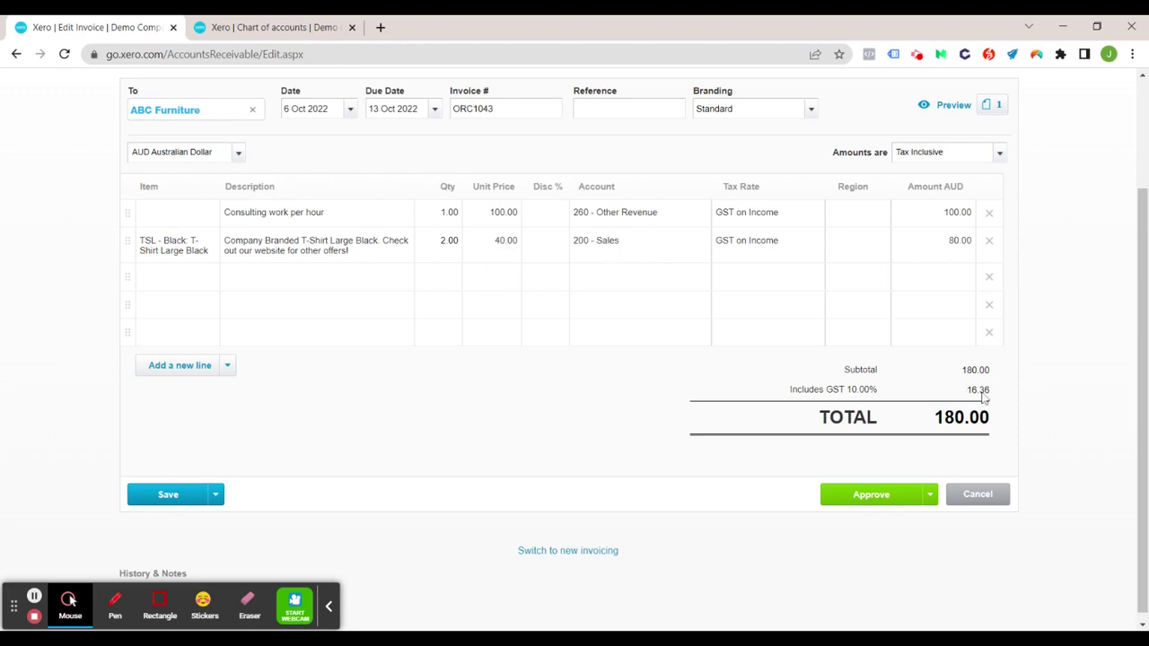
Step: Open the Products and services list in the other browser tab to see where the invoice's inventory items come from
scroll(299, 445, up, 2)
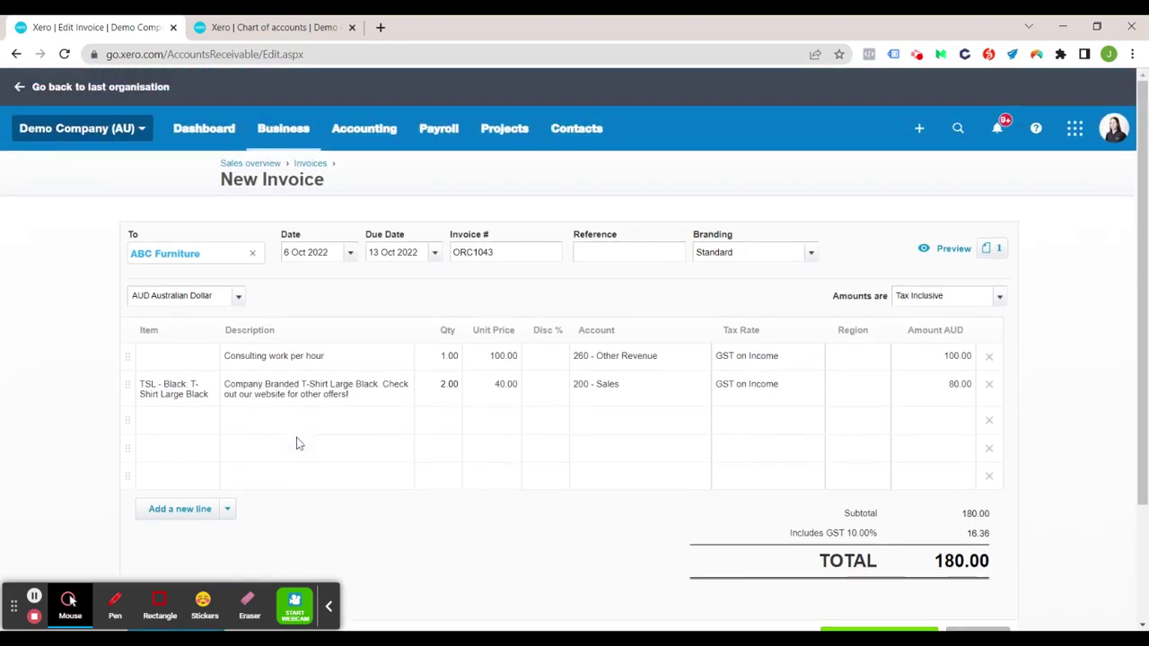
click(197, 398)
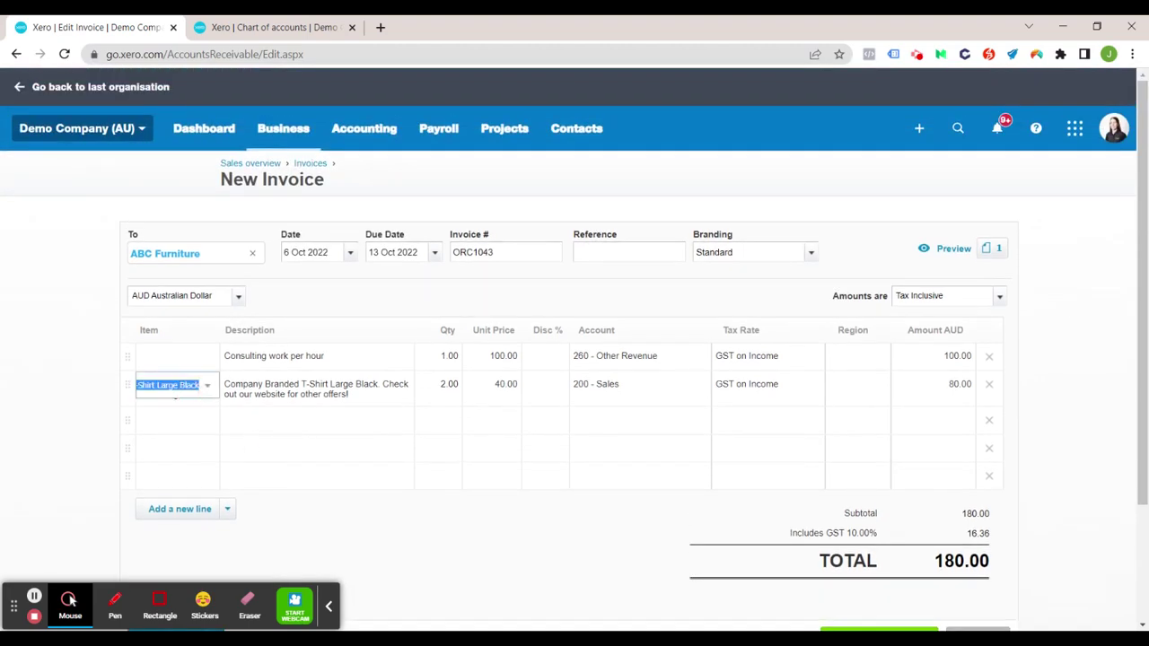
click(364, 516)
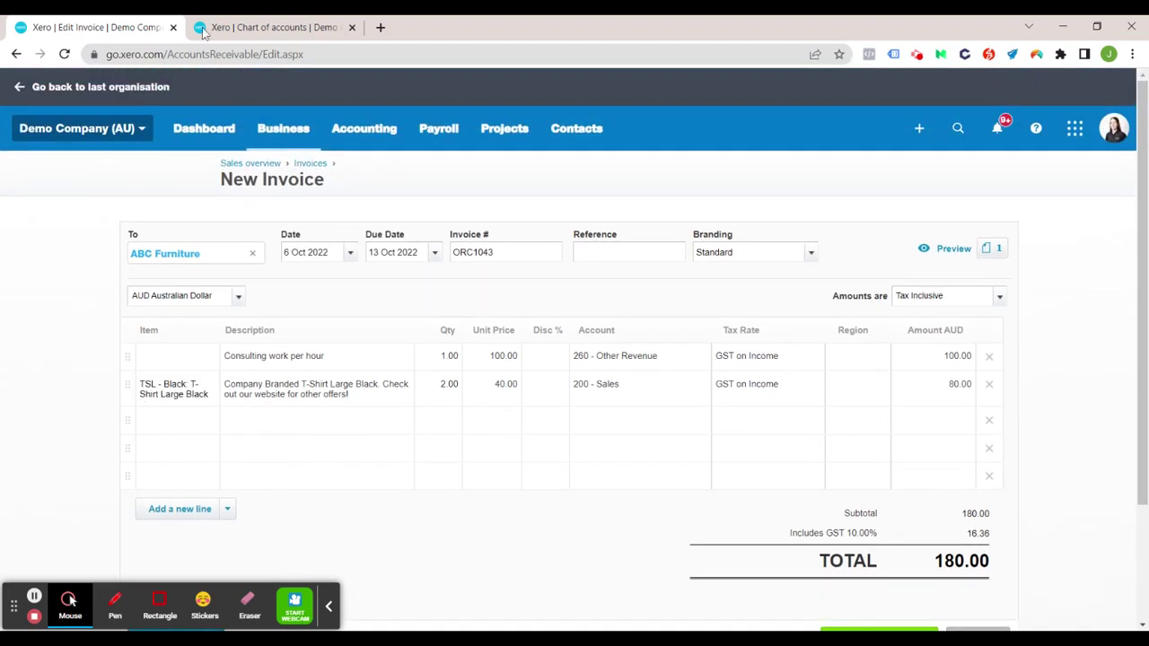
click(281, 23)
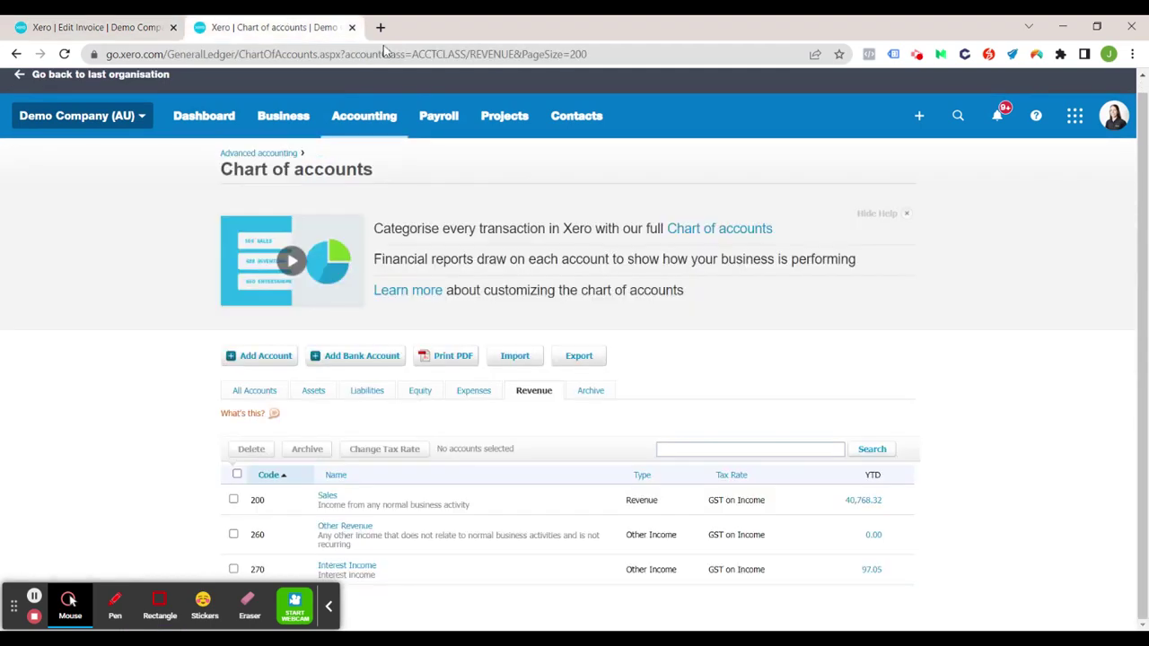
triple_click(296, 169)
click(303, 133)
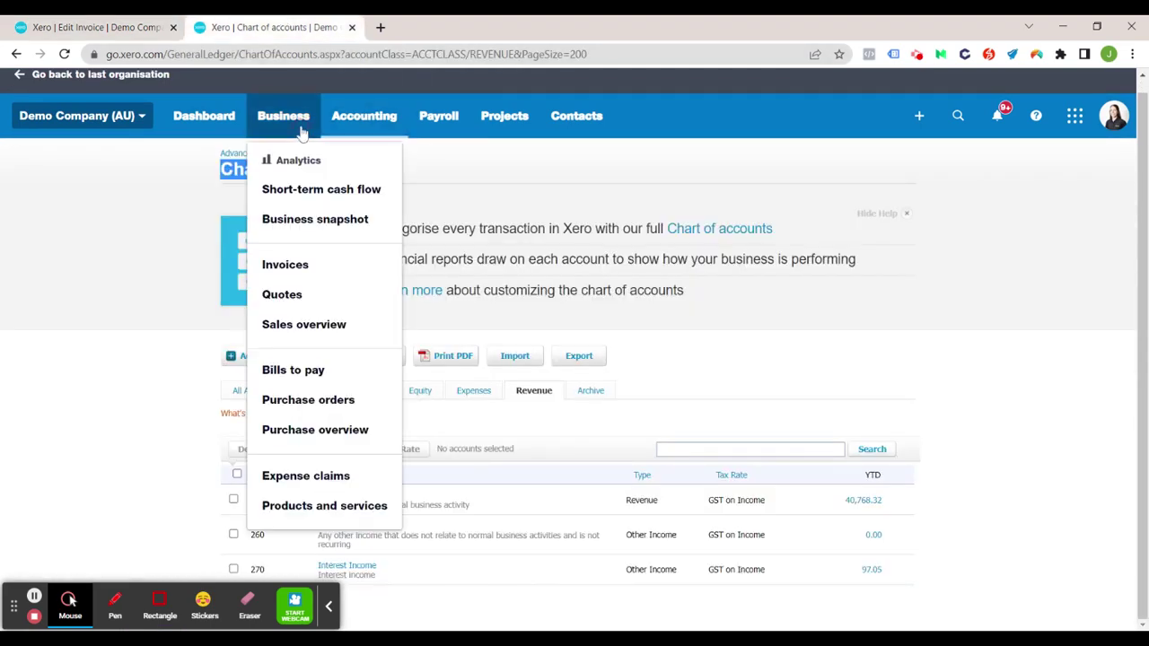
click(310, 507)
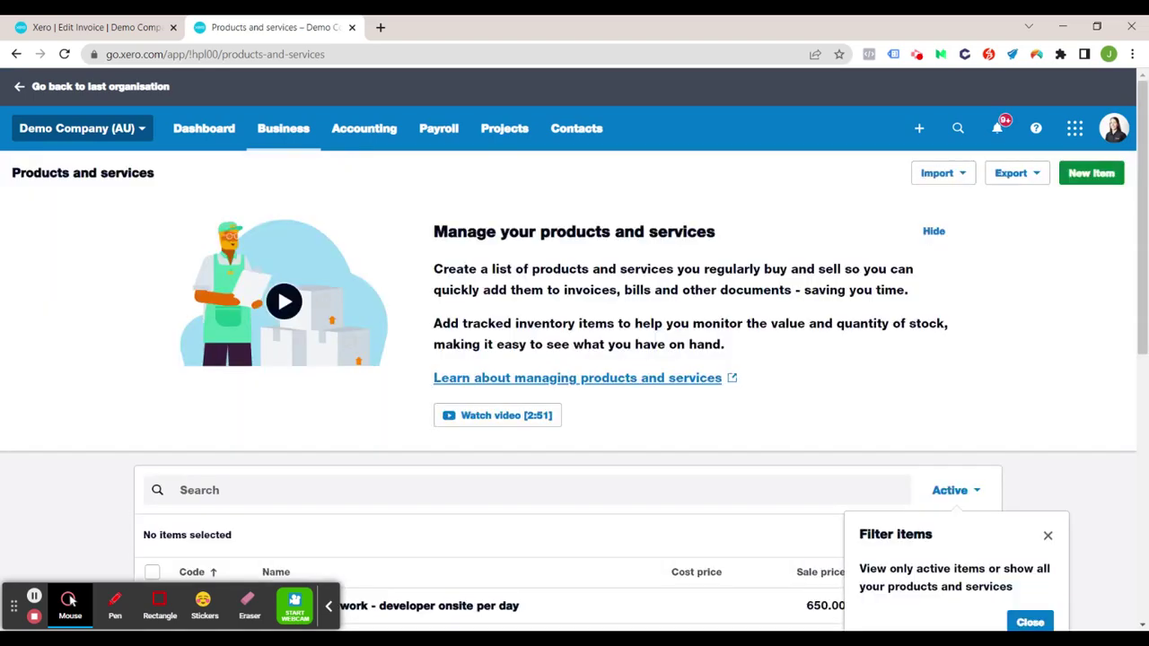
Step: Look through the products and services list and dismiss the Filter items tip
scroll(783, 258, down, 1)
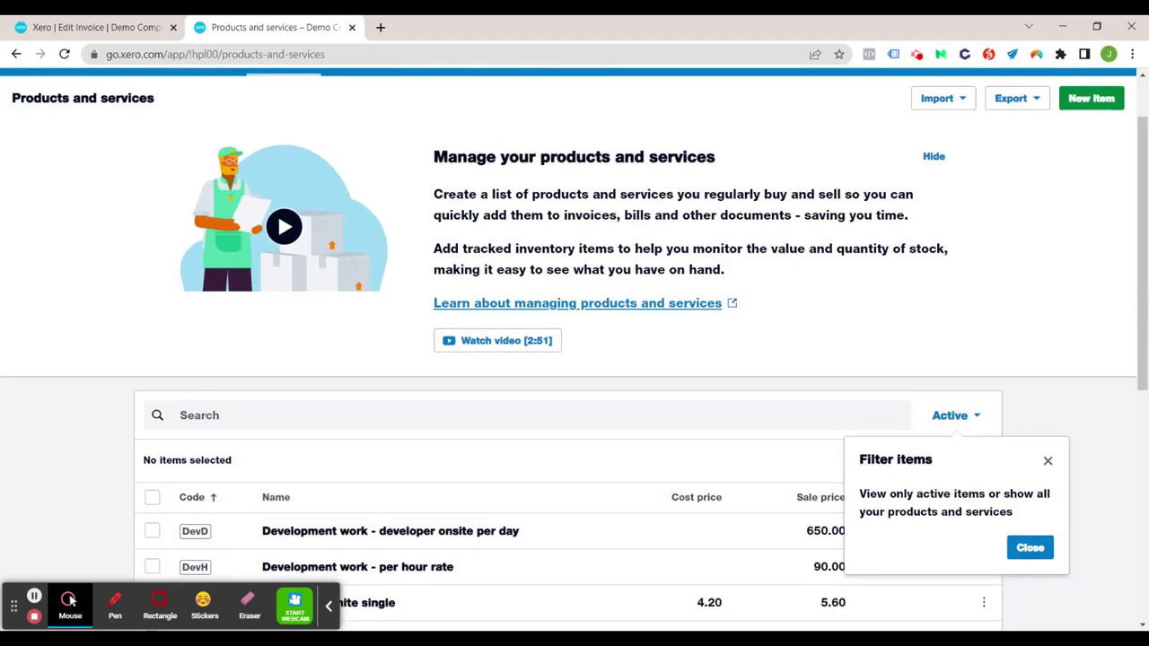
scroll(1123, 275, up, 1)
drag(1138, 263, 1098, 370)
scroll(1087, 384, down, 4)
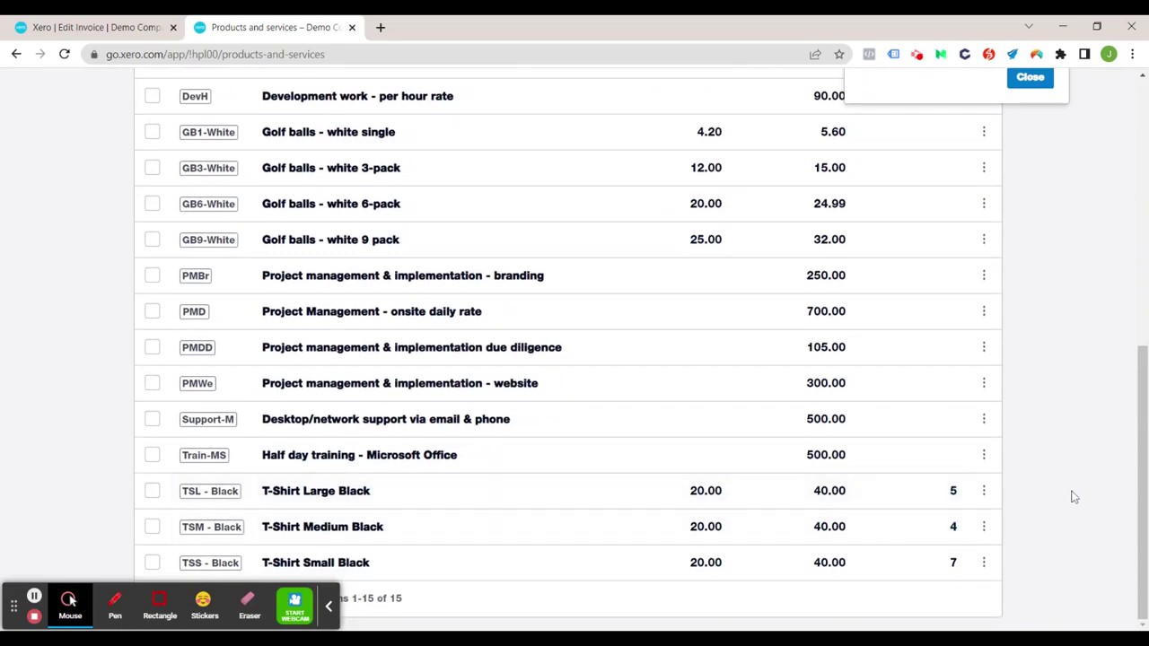
scroll(1072, 492, up, 5)
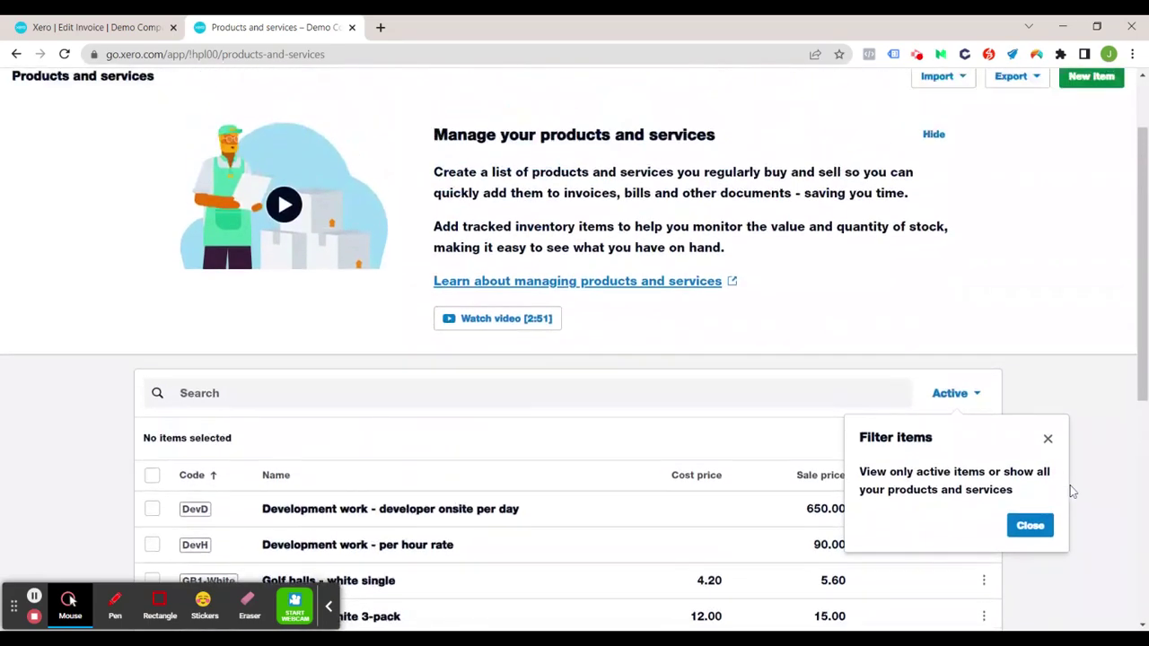
click(1029, 526)
scroll(1092, 408, up, 1)
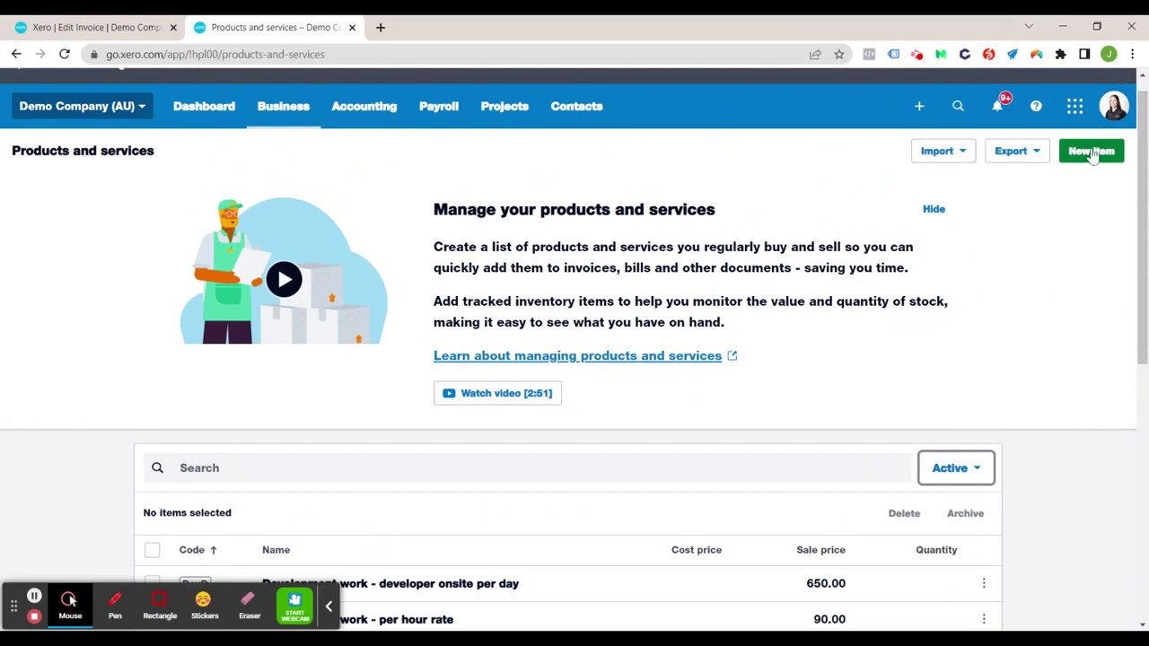
Step: Review the import and export options and the items' codes, prices and quantities, and return to the invoice tab
click(957, 154)
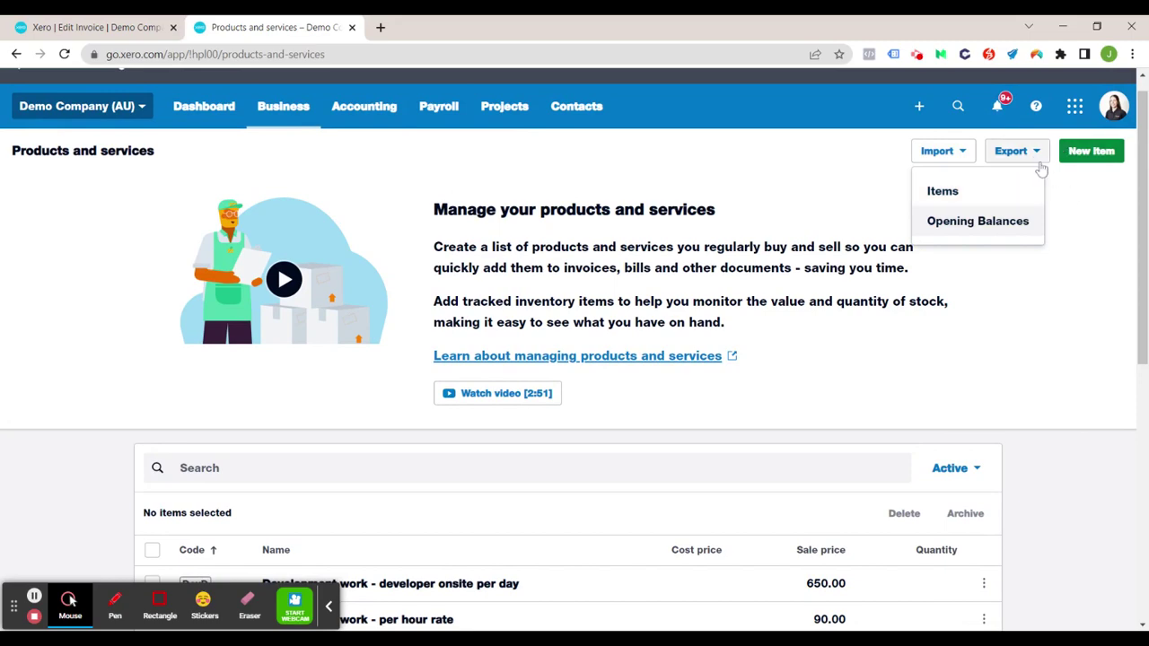
click(1009, 152)
scroll(1069, 389, down, 2)
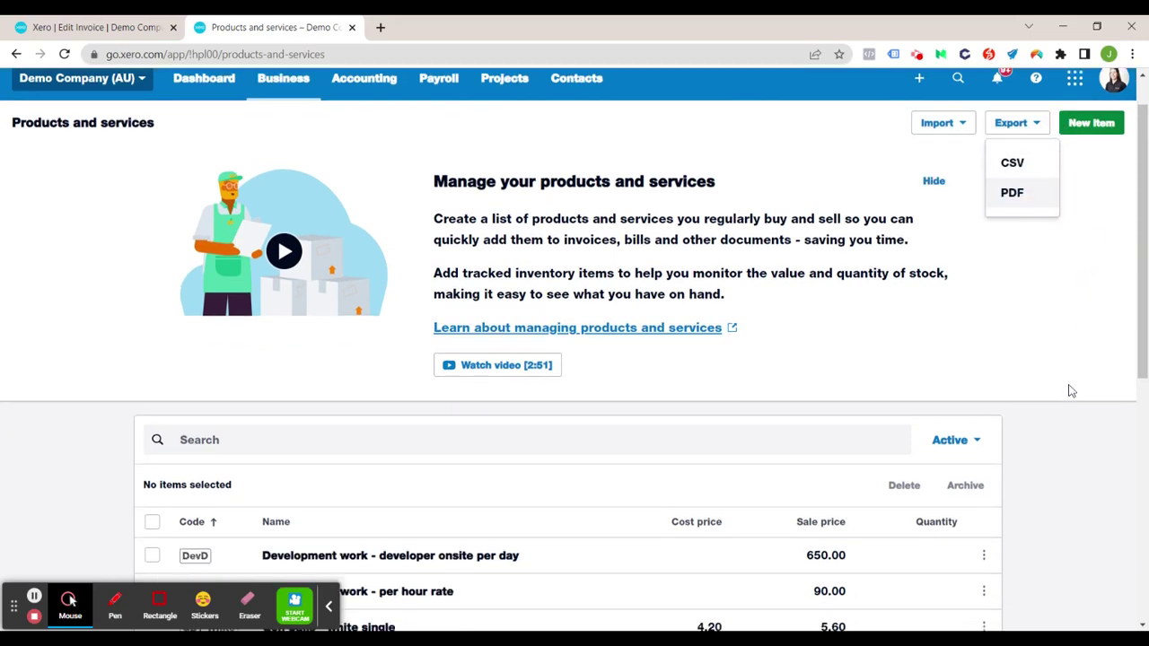
scroll(1129, 307, down, 3)
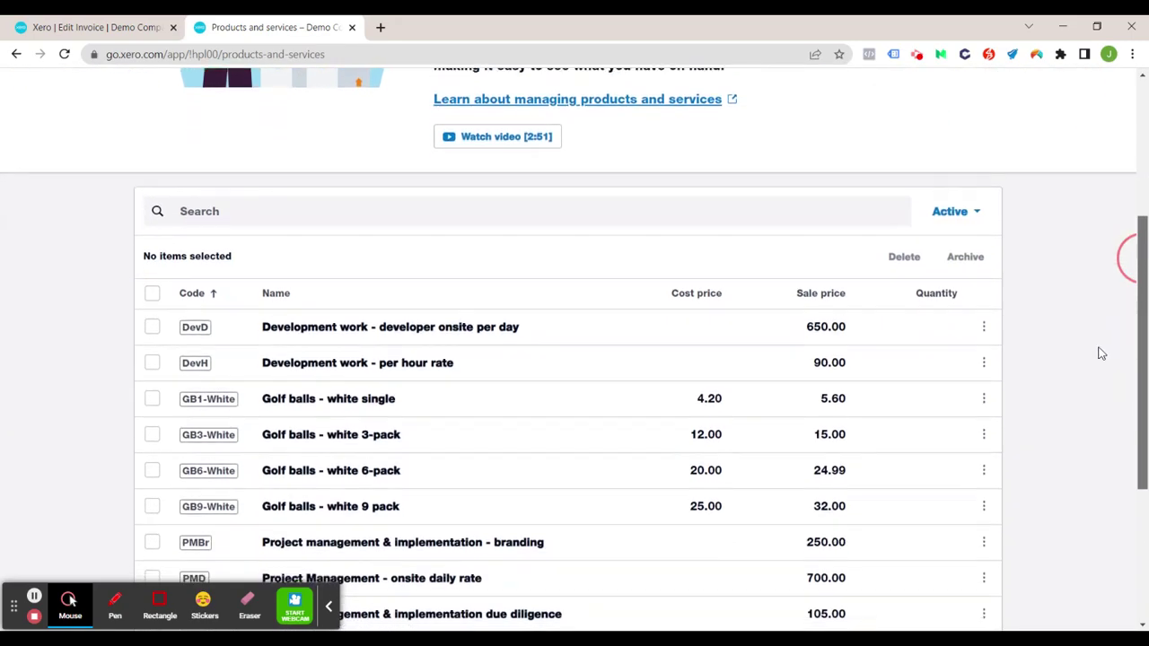
scroll(1085, 412, down, 3)
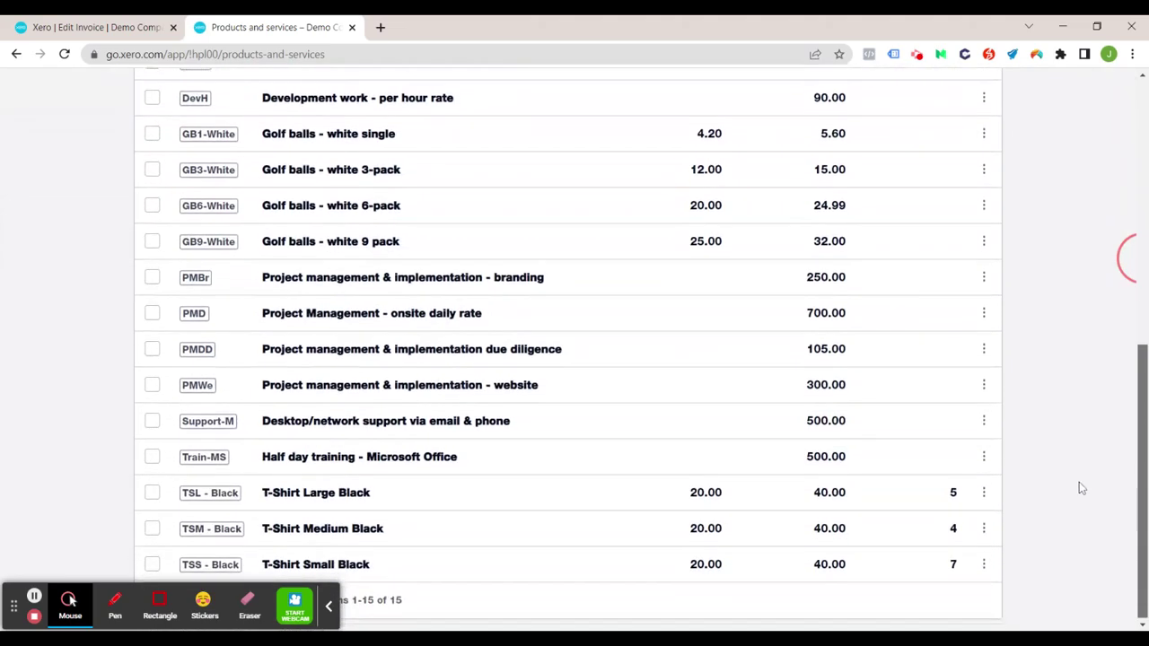
scroll(1104, 338, up, 4)
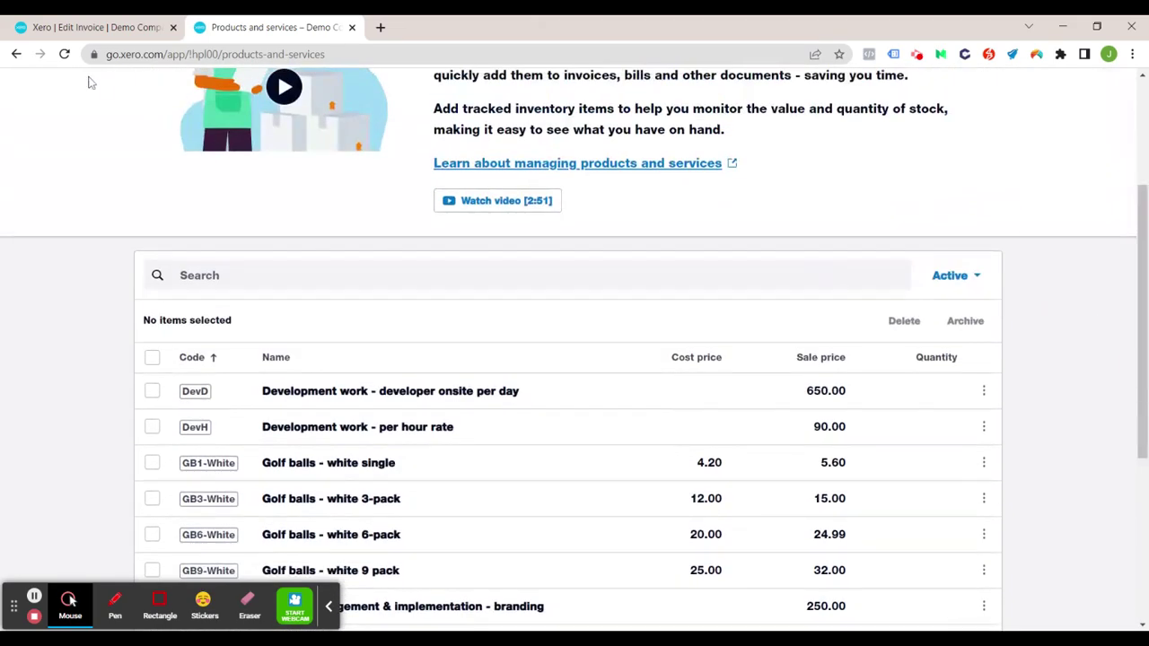
scroll(323, 323, down, 4)
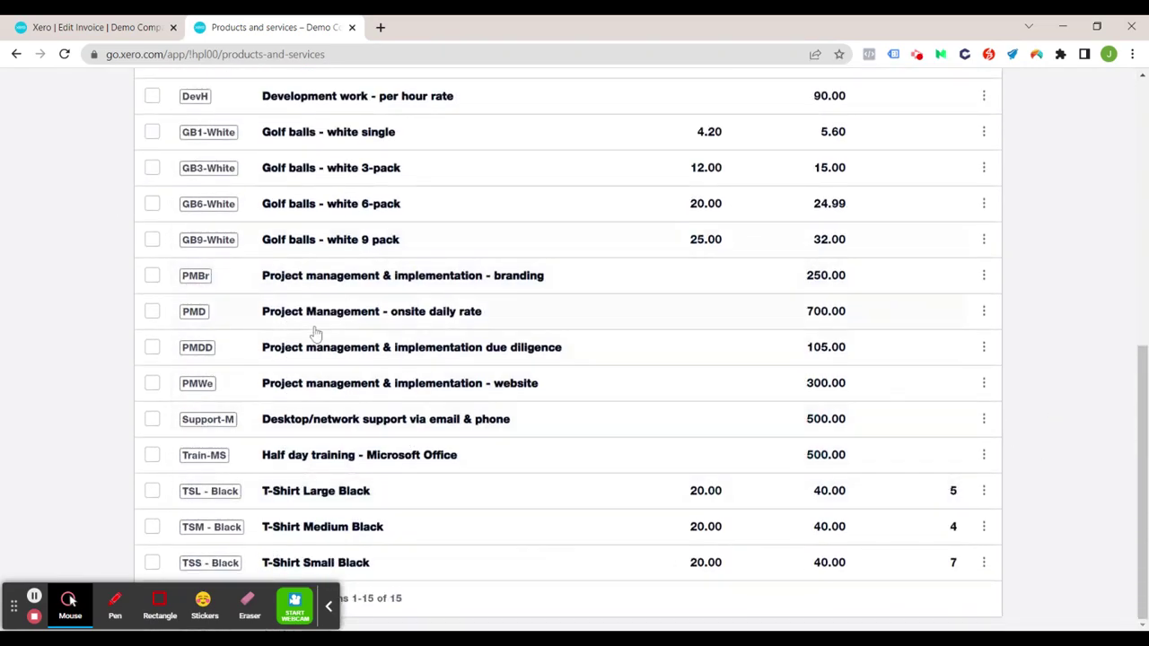
scroll(308, 328, up, 5)
click(102, 20)
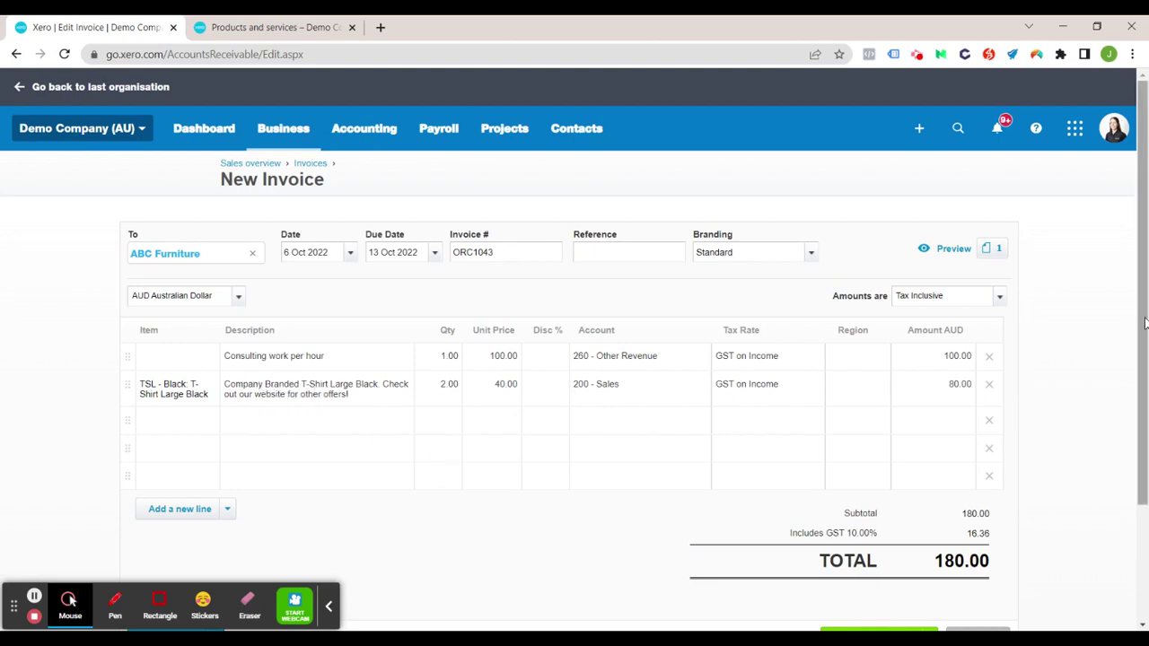
Step: Review the save and approve options available for the new invoice without choosing any of them
scroll(1144, 329, down, 2)
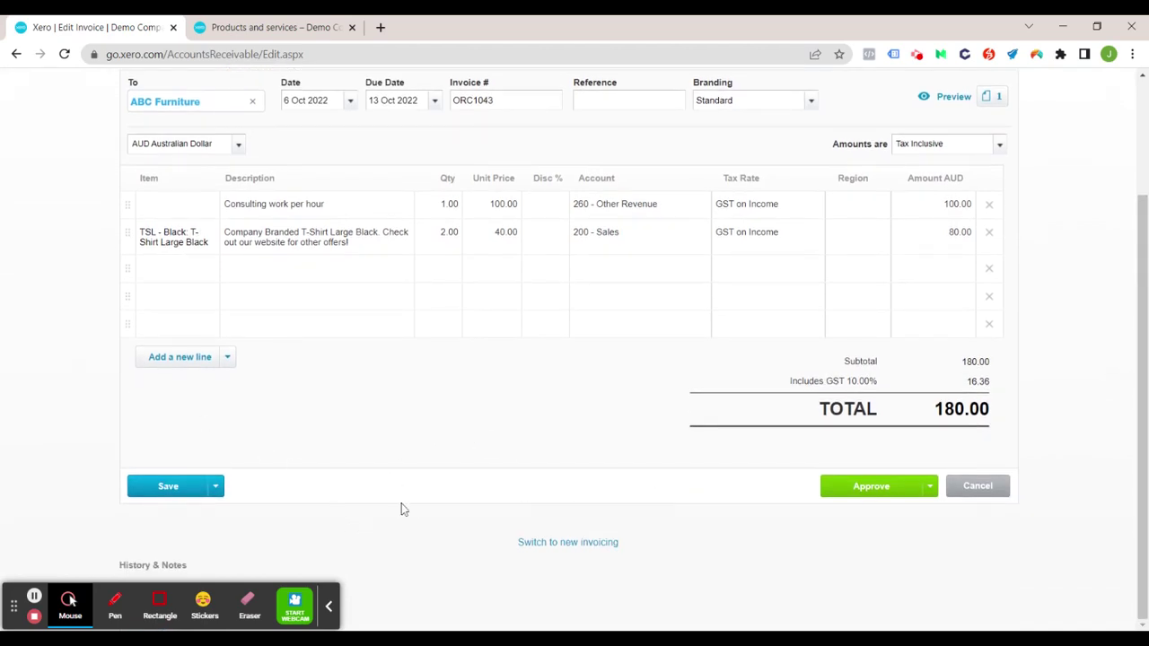
click(214, 490)
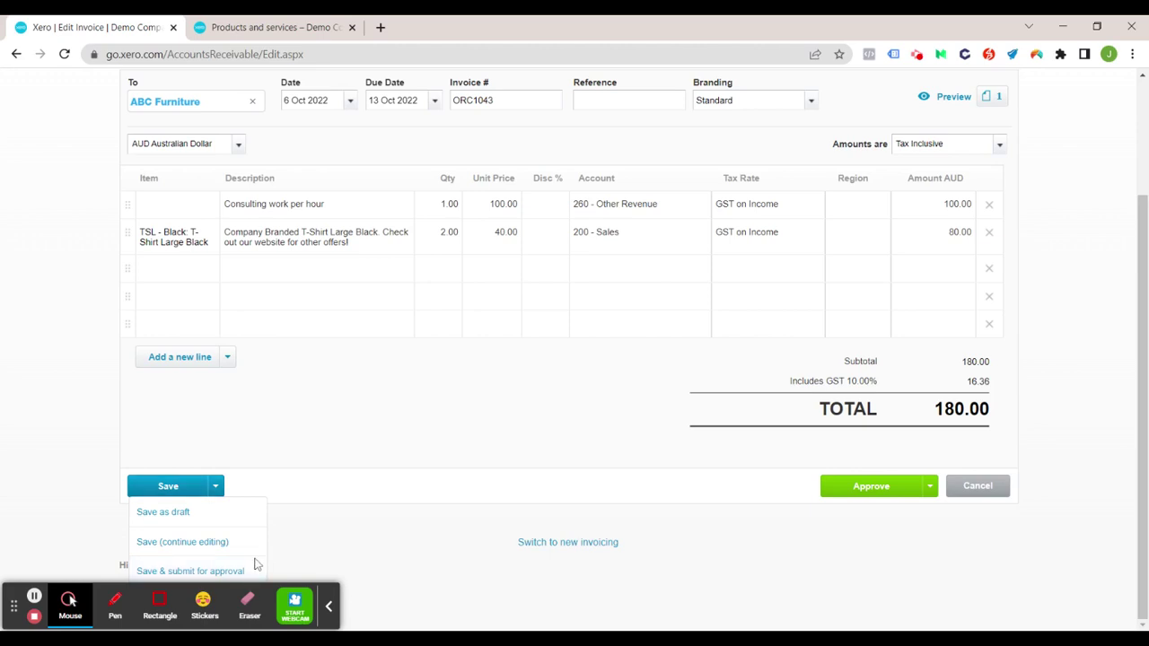
click(930, 485)
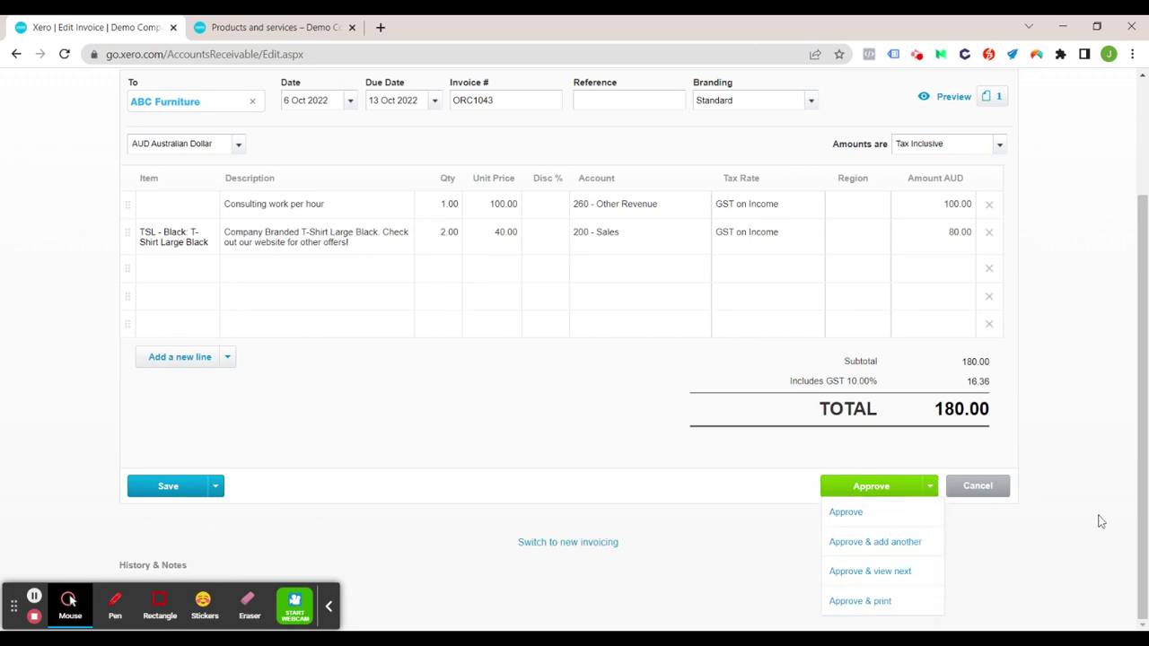
click(1066, 549)
scroll(895, 565, up, 2)
scroll(864, 617, down, 2)
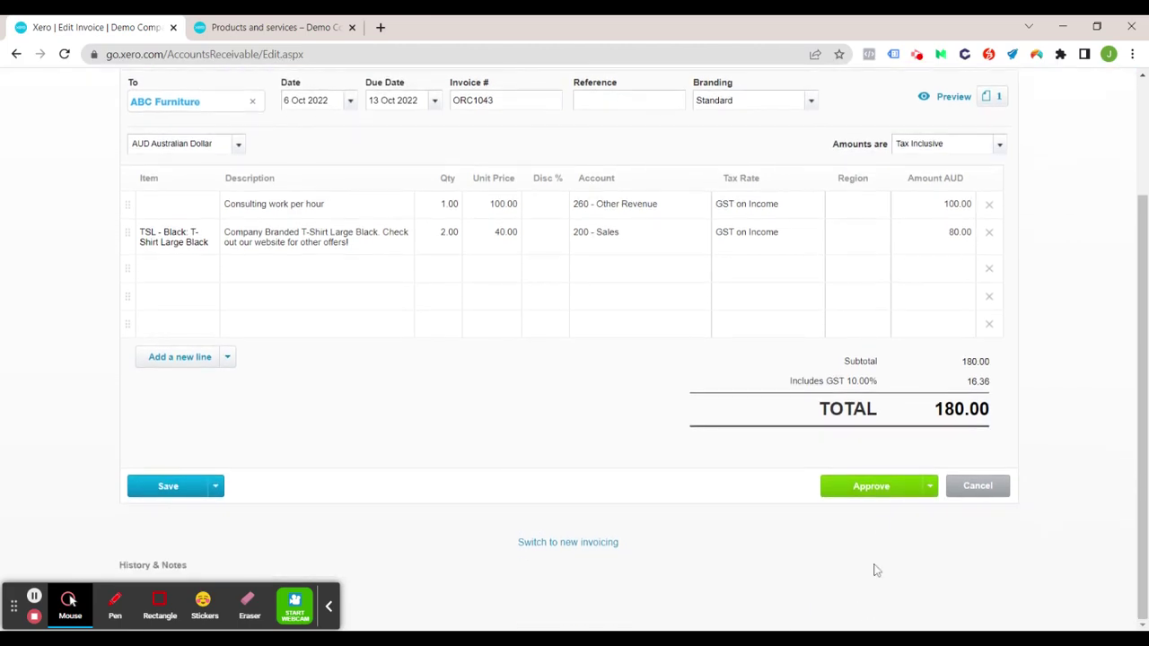
Step: Approve the invoice and look over its details, totals, payment section and history
click(884, 486)
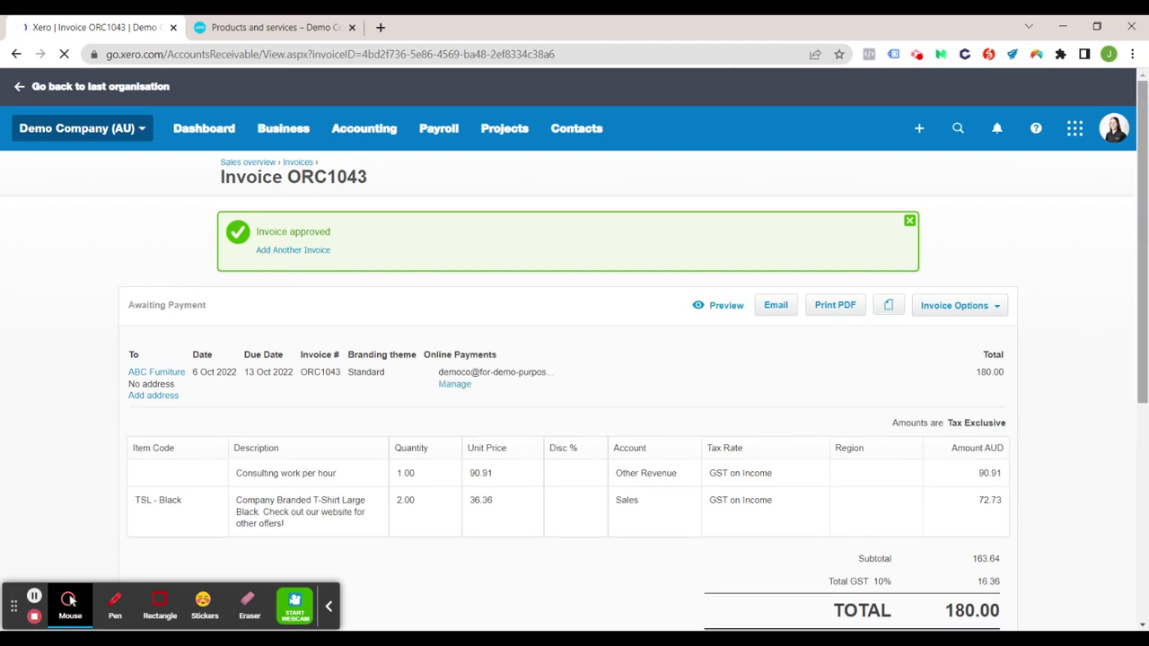
drag(1145, 229, 1143, 298)
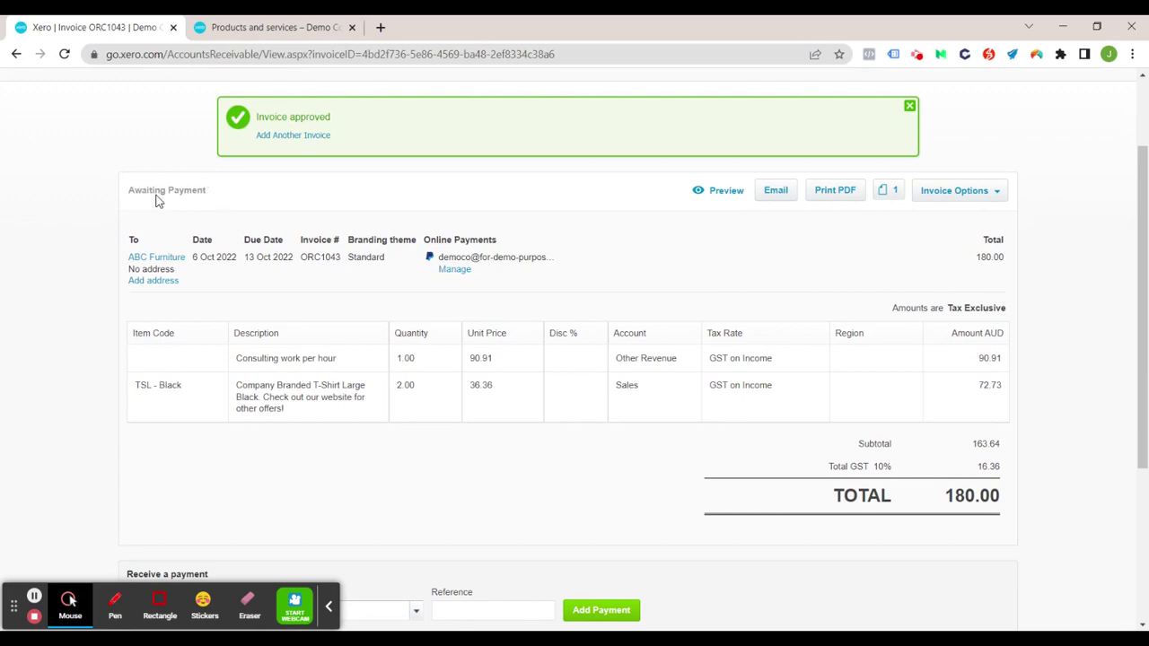
scroll(987, 440, down, 3)
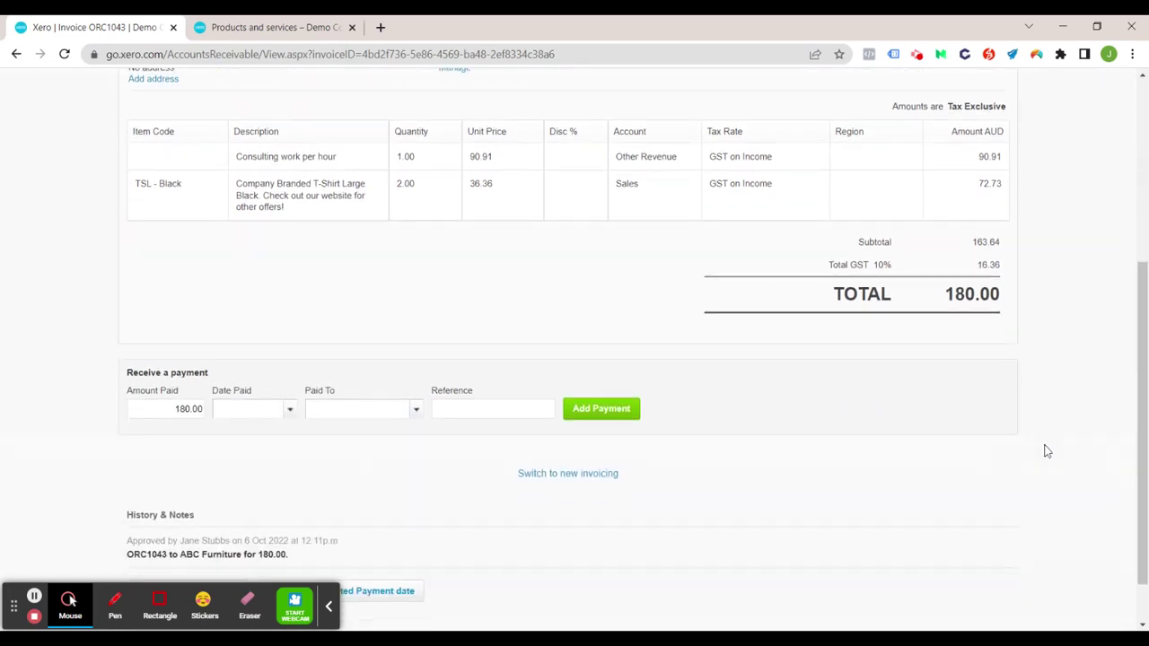
scroll(1051, 454, up, 2)
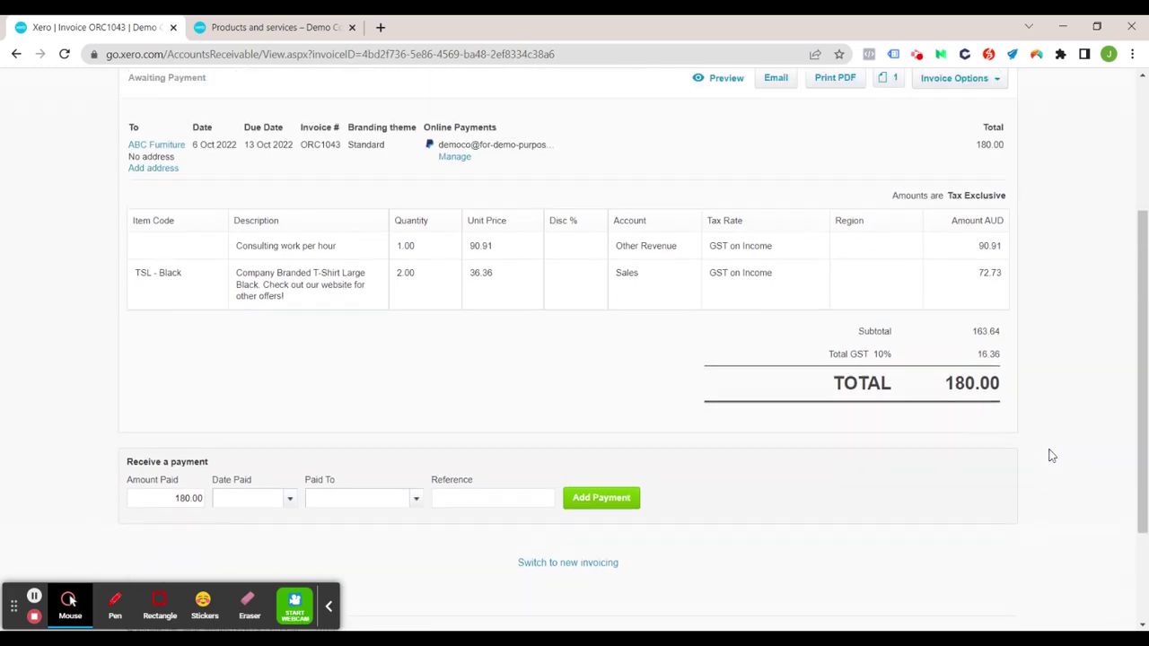
scroll(898, 455, down, 2)
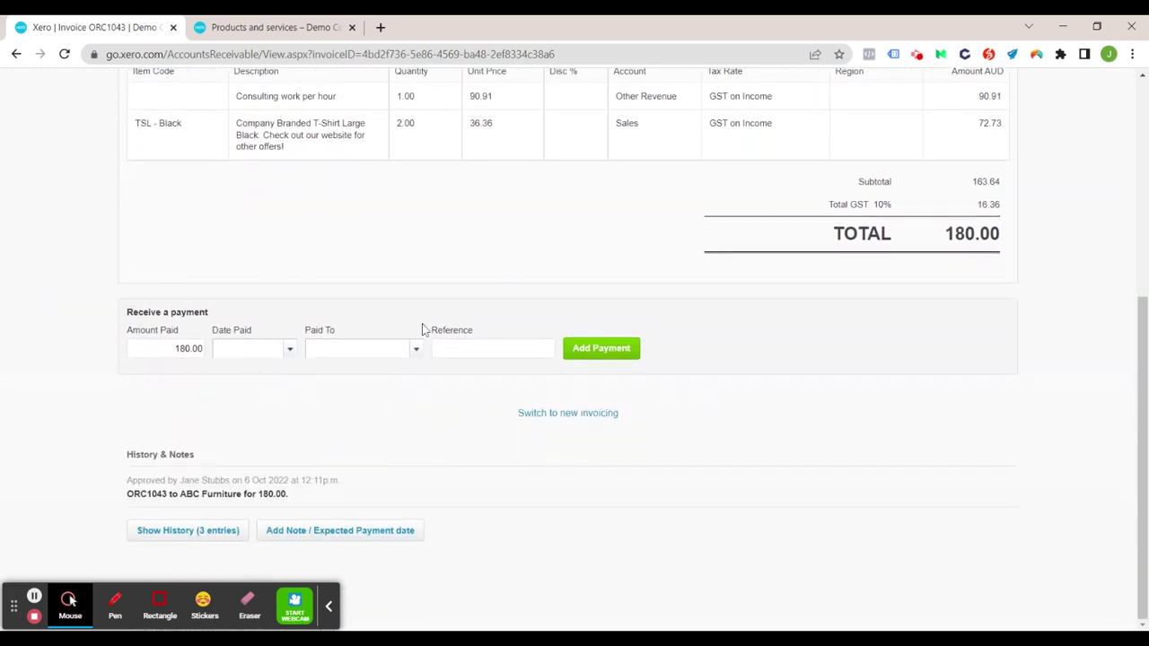
scroll(1006, 402, up, 5)
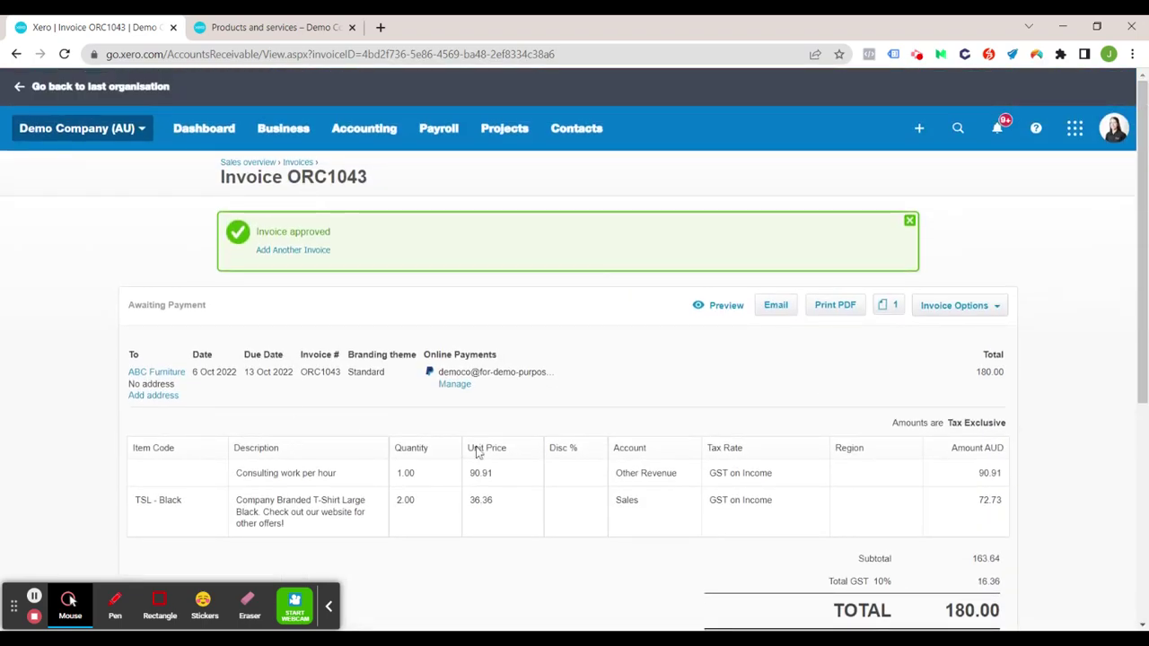
scroll(1021, 431, down, 3)
scroll(883, 382, up, 2)
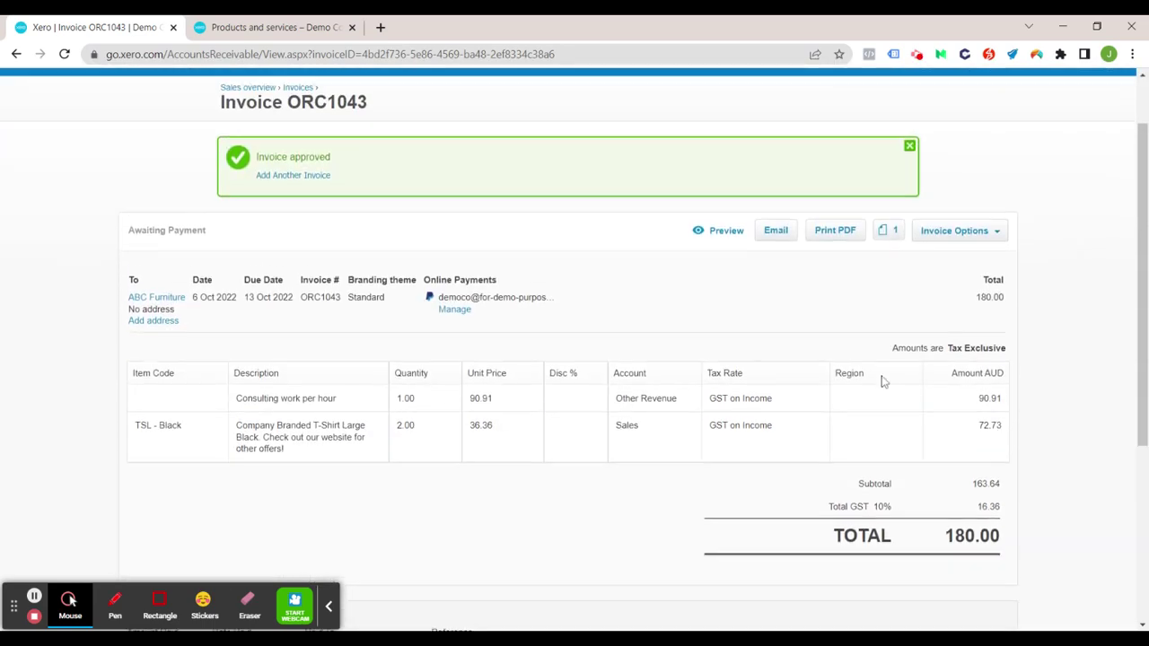
Step: Start emailing the approved invoice and insert a line reading 12345 in the message, above the sentence about viewing and paying online
click(777, 233)
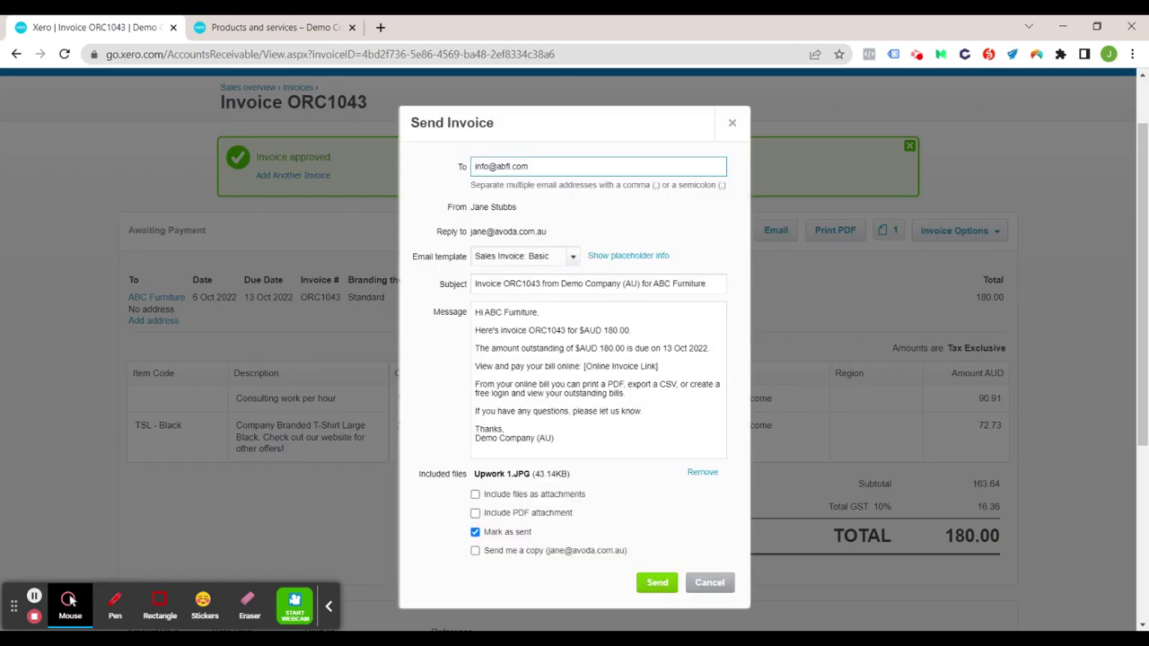
triple_click(464, 168)
click(476, 357)
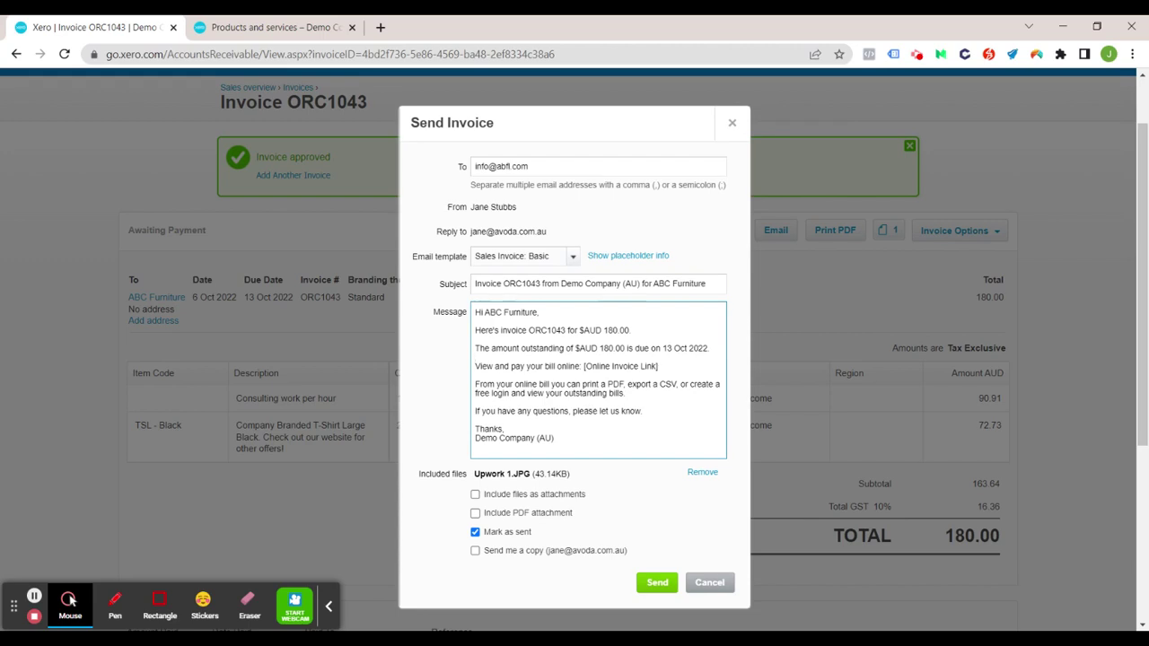
key(Return)
key(Return)
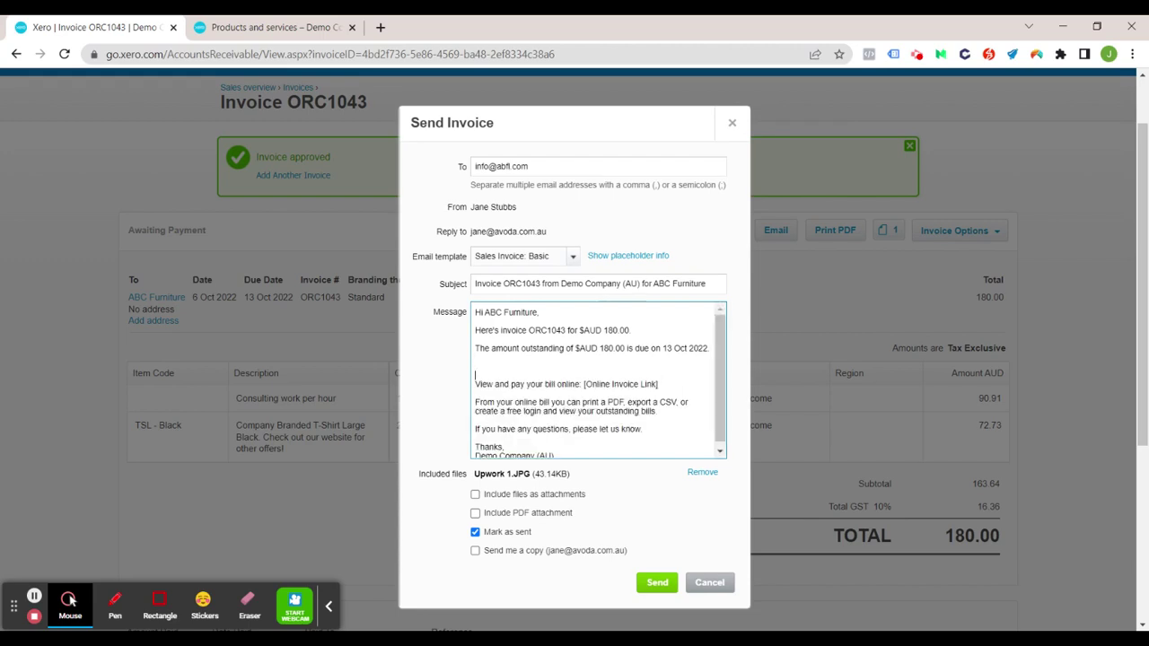
text(12345)
click(708, 284)
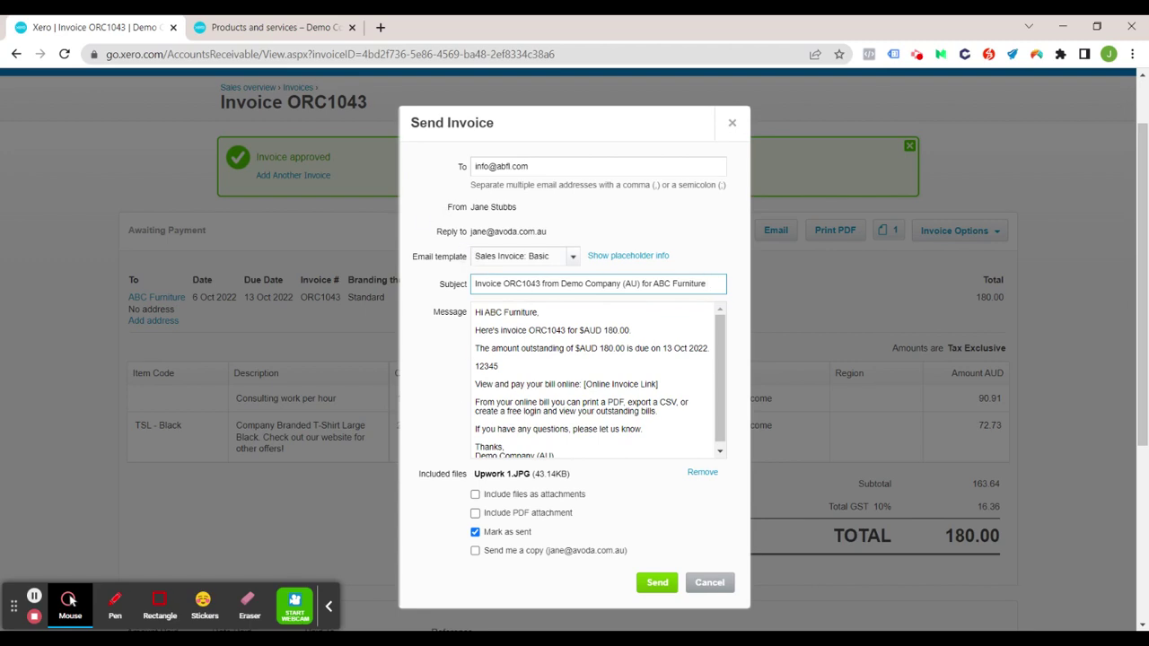
Step: Open the organisation's email settings in the other browser tab
click(239, 28)
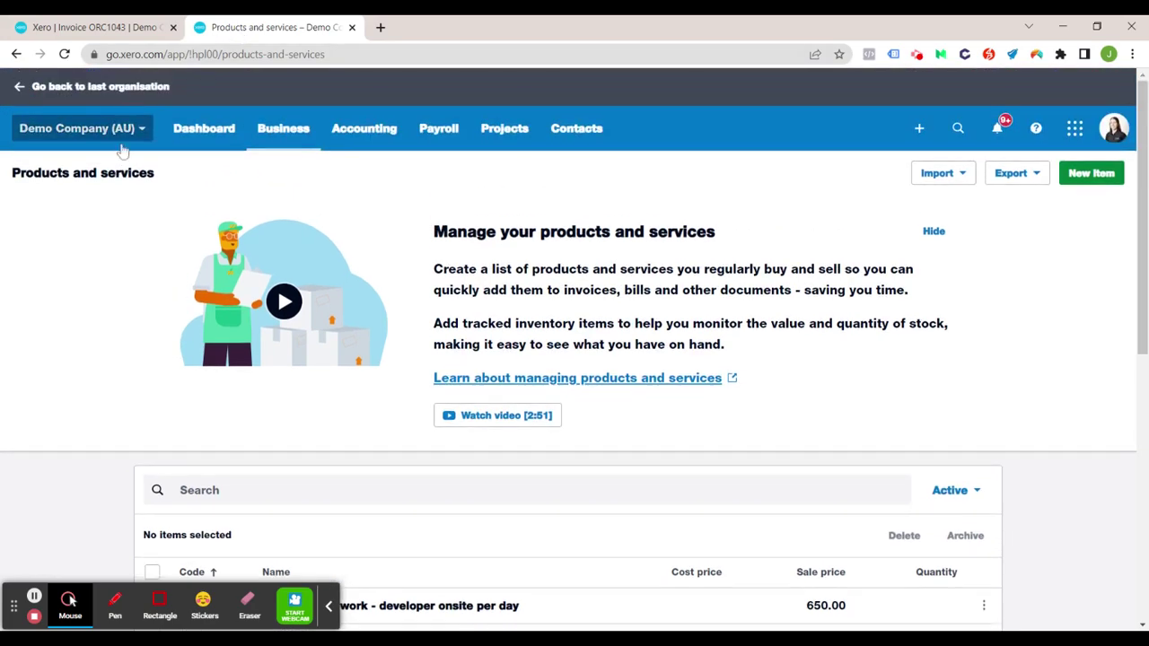
click(120, 138)
click(78, 310)
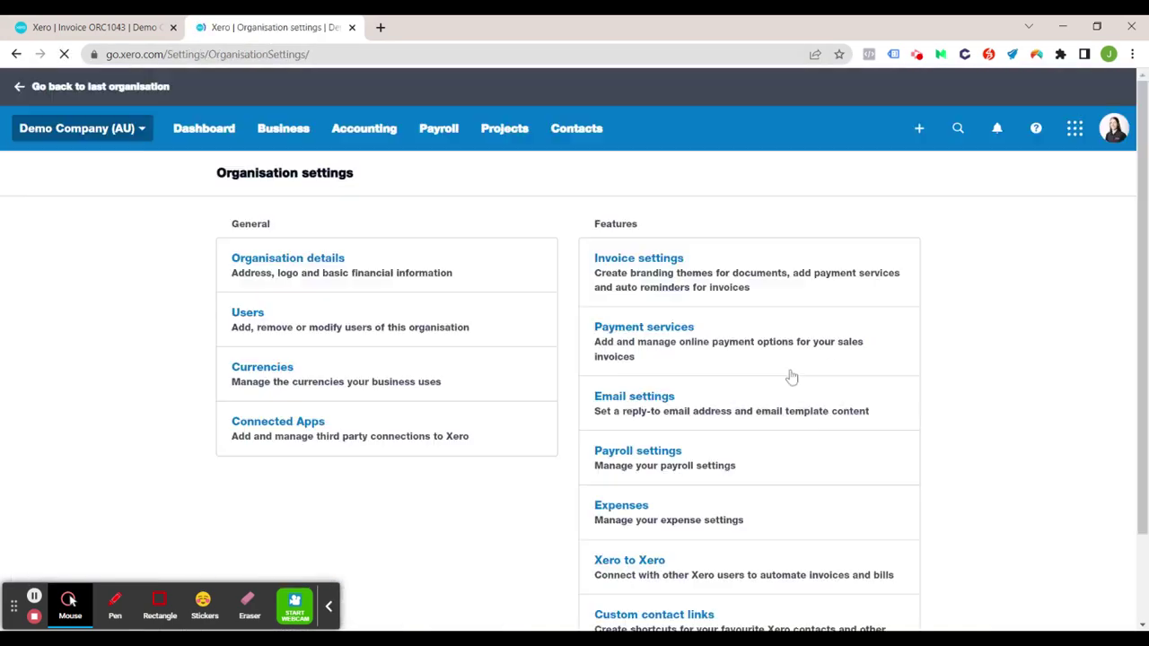
scroll(1008, 398, down, 2)
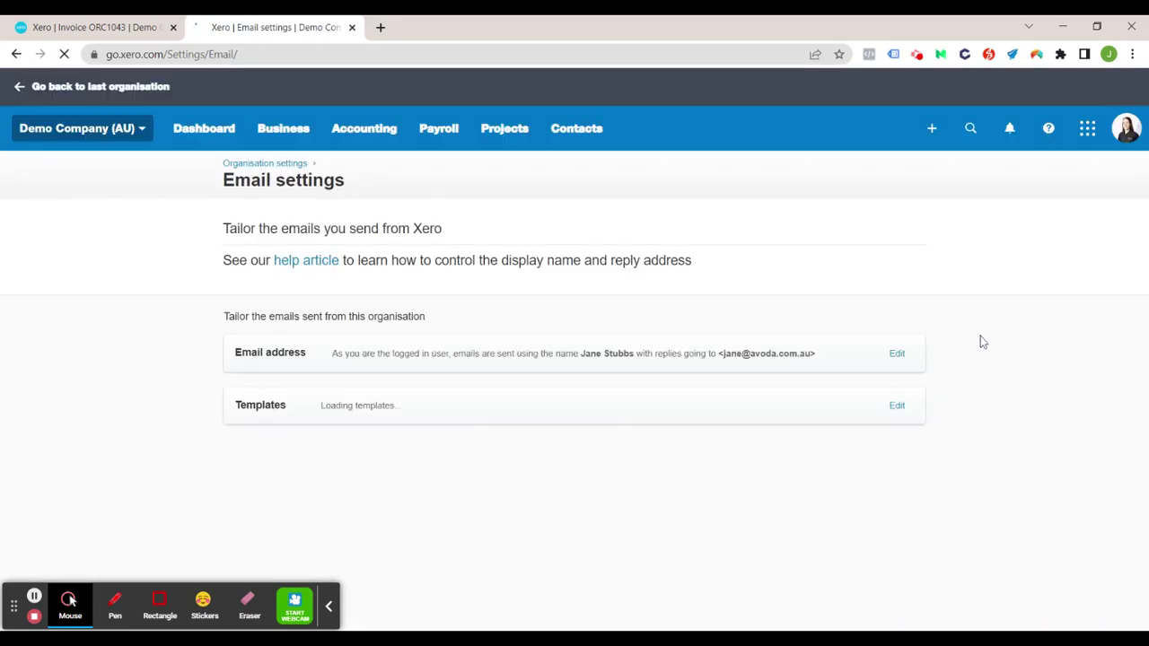
Step: Review the organisation's email templates, including the Basic Sales Invoice template's subject, message and options, and close it without saving
click(898, 406)
scroll(902, 415, down, 3)
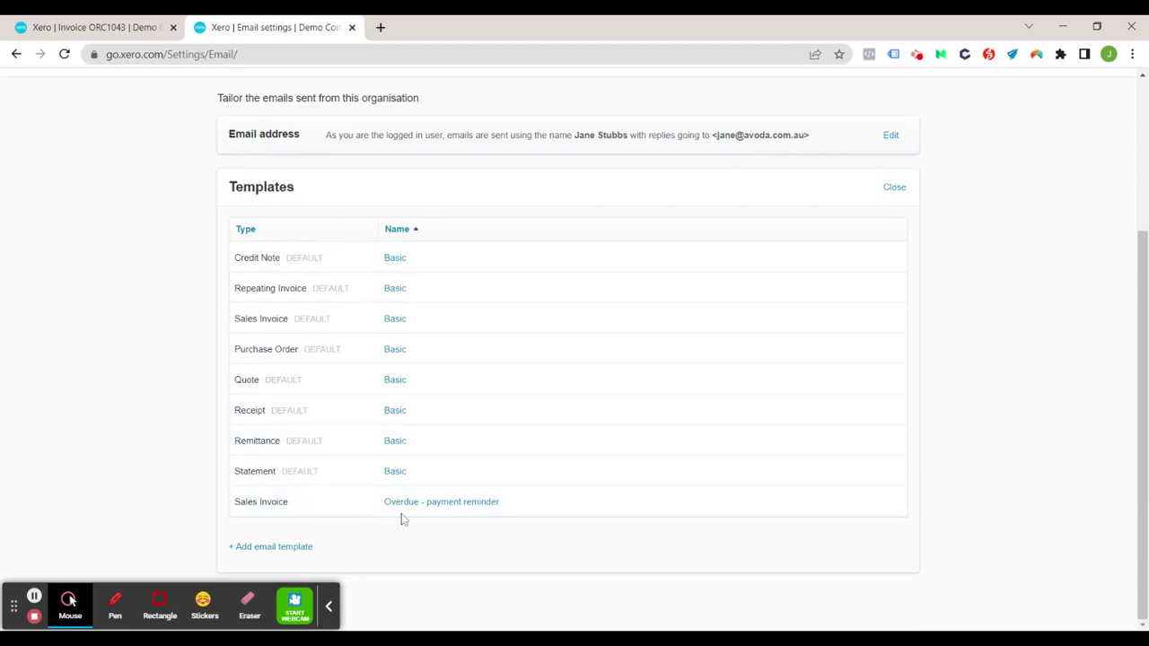
click(393, 325)
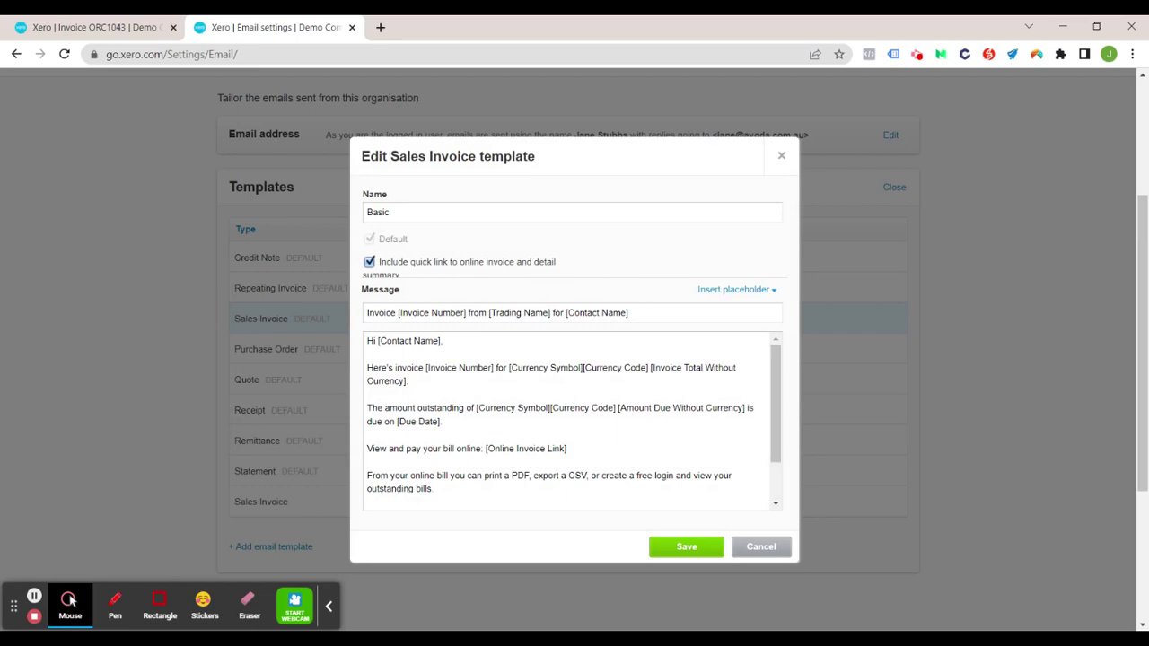
scroll(574, 420, down, 2)
scroll(557, 503, up, 5)
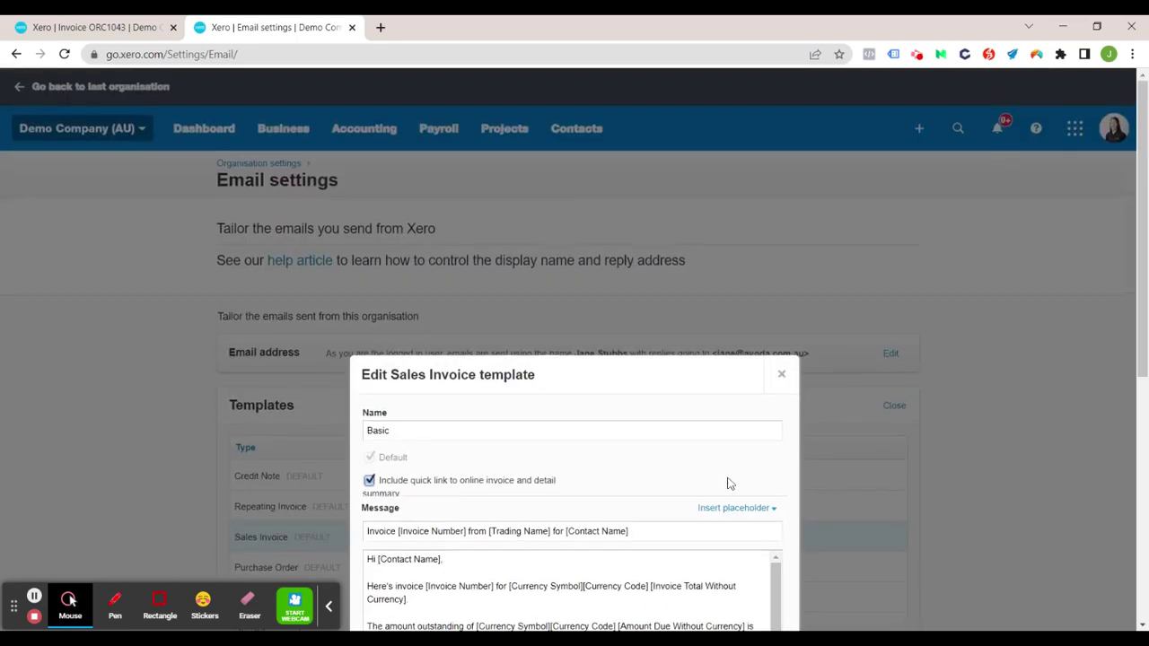
scroll(797, 545, down, 4)
click(768, 476)
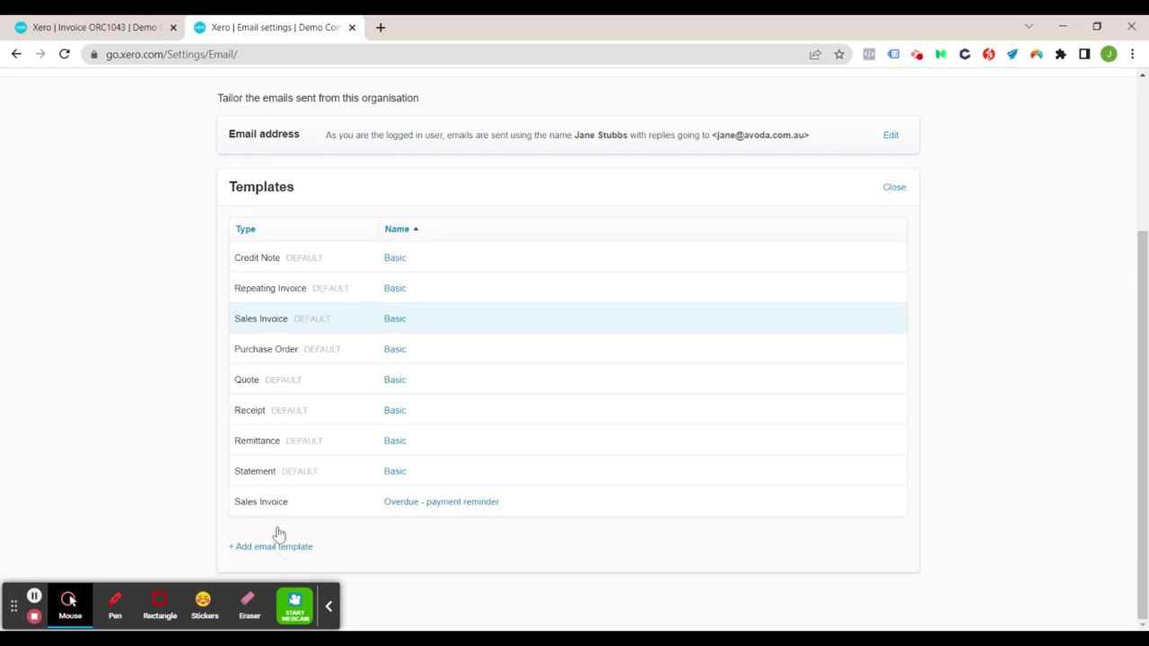
scroll(333, 452, up, 2)
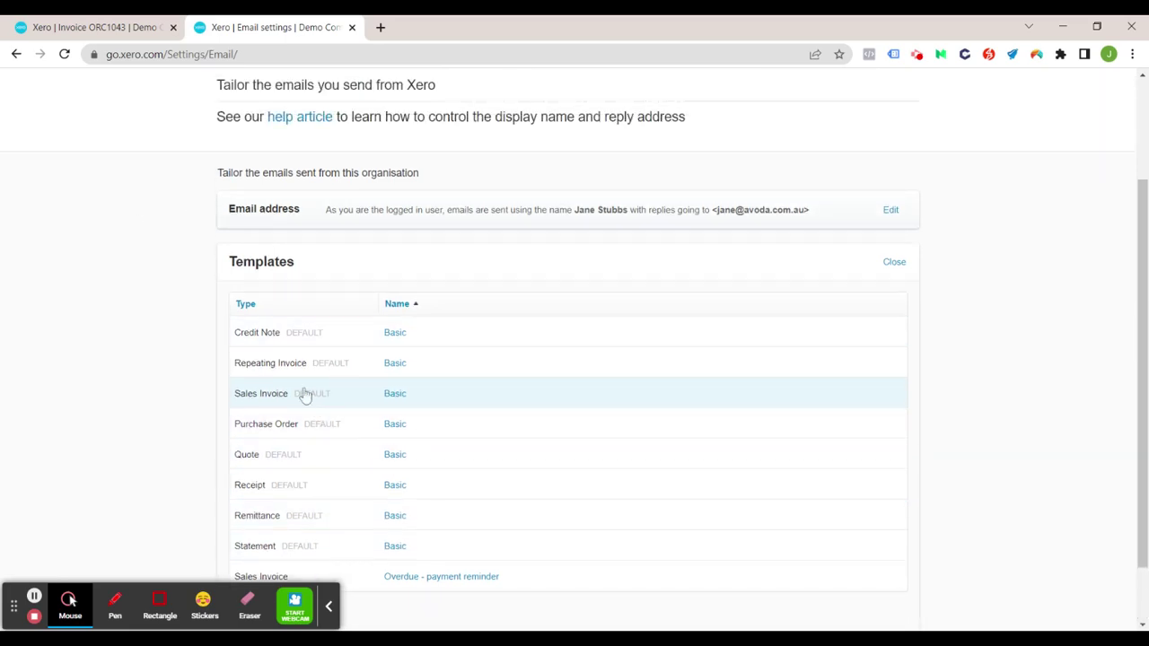
Step: Return to the approved invoice and discard its open email draft without sending it
click(112, 25)
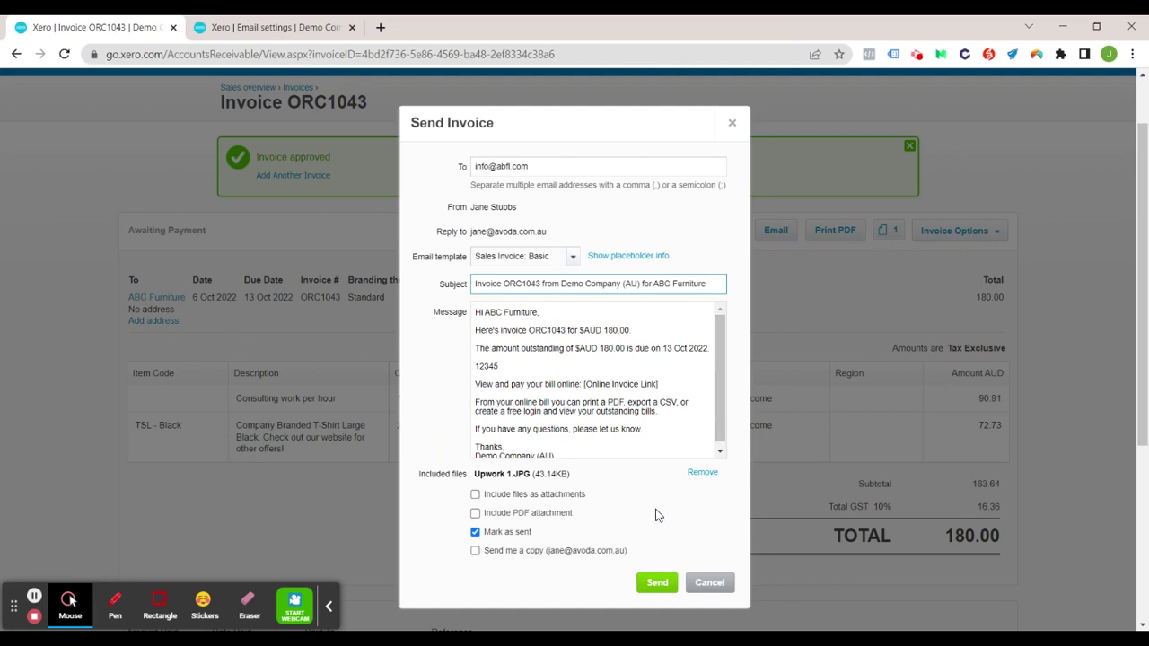
scroll(664, 510, down, 1)
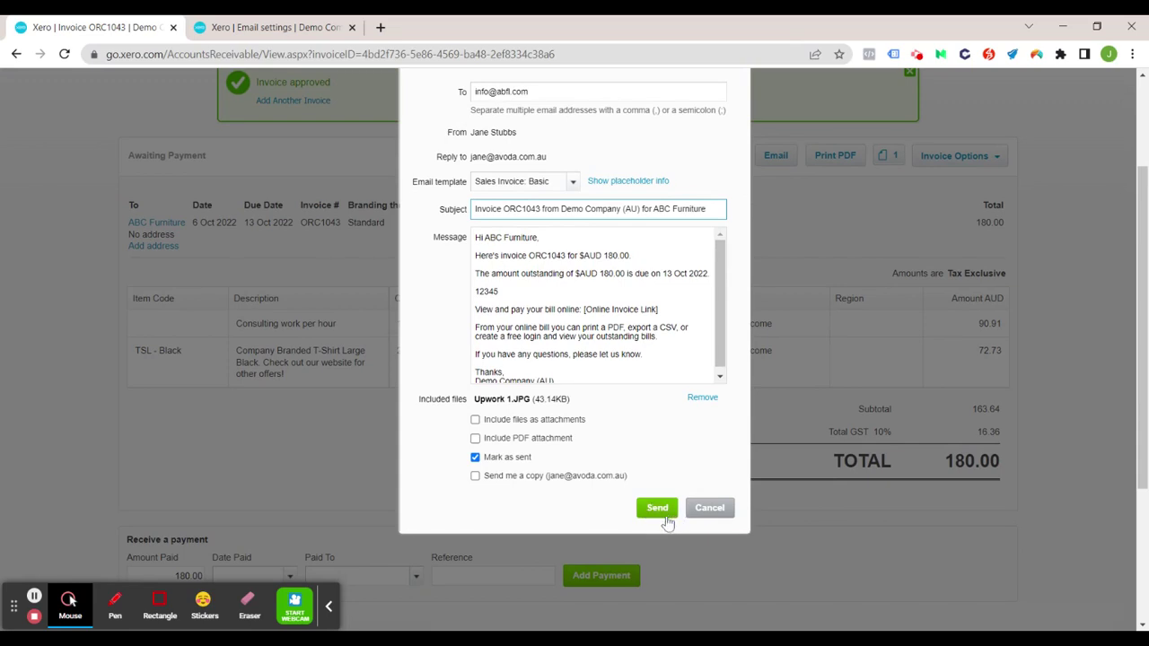
click(707, 509)
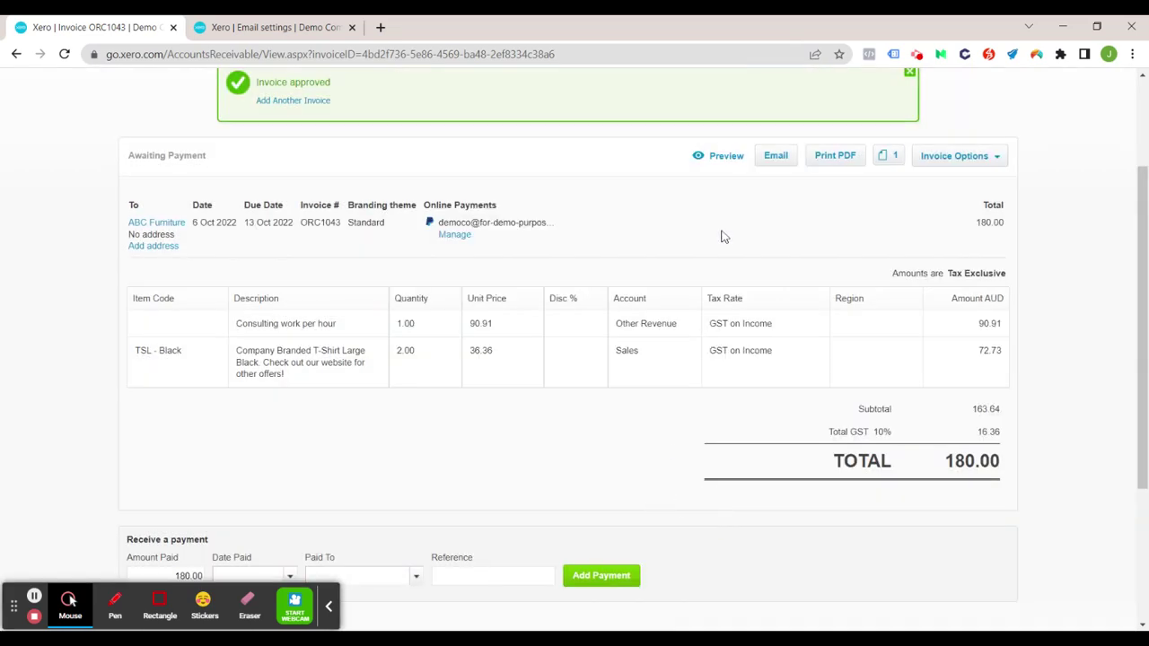
Step: Download the approved invoice as a PDF and leave its sent status as-is
scroll(790, 261, up, 1)
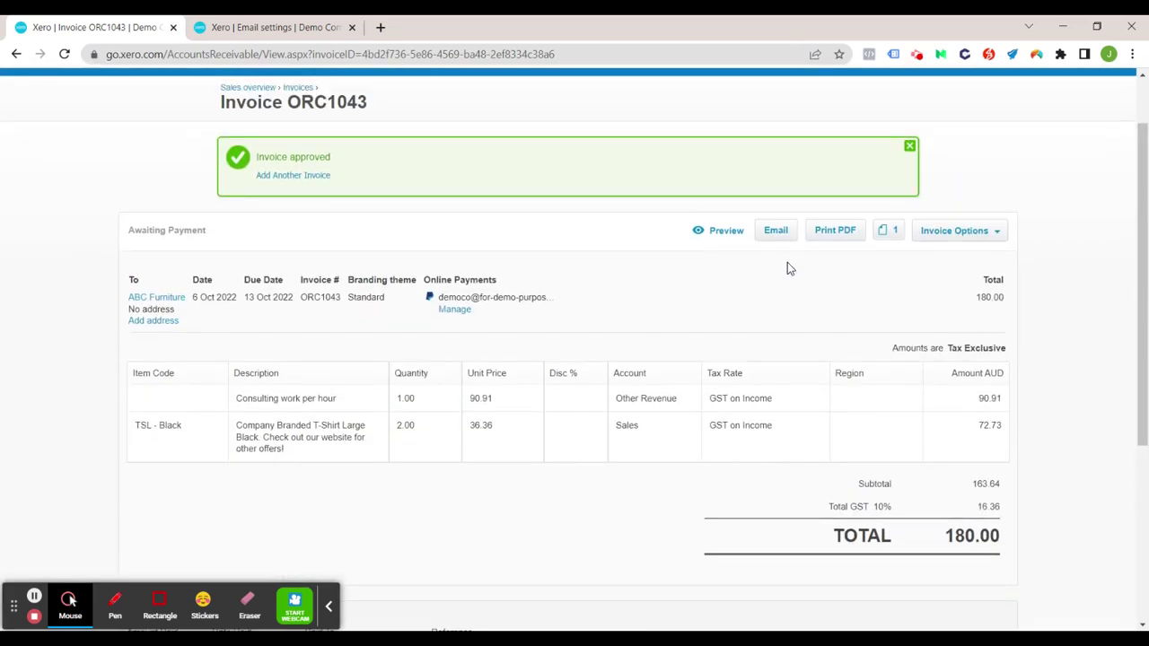
click(834, 235)
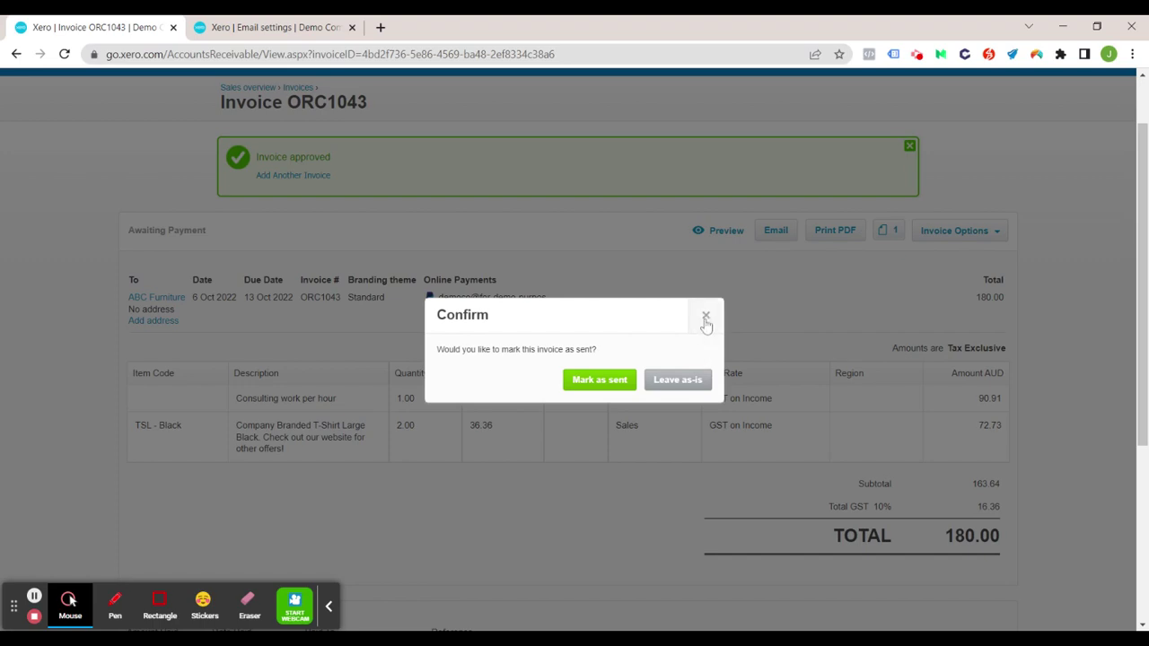
click(681, 384)
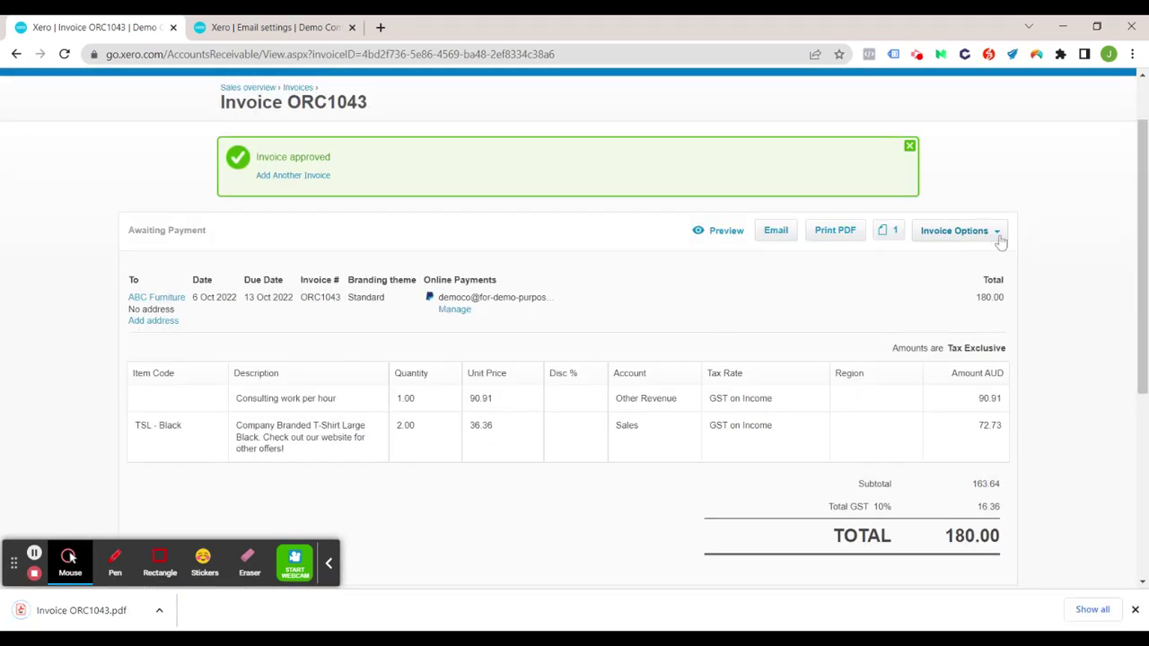
Step: Check the additional options for the invoice and view its private sharing link, then close it without copying
click(999, 235)
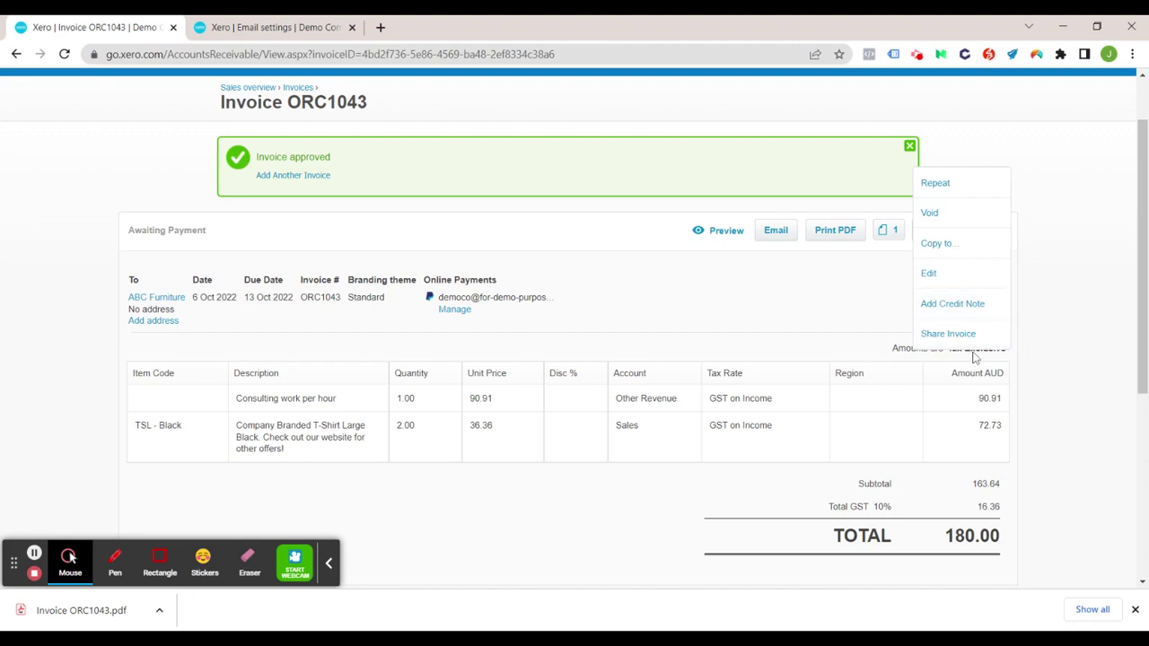
click(949, 334)
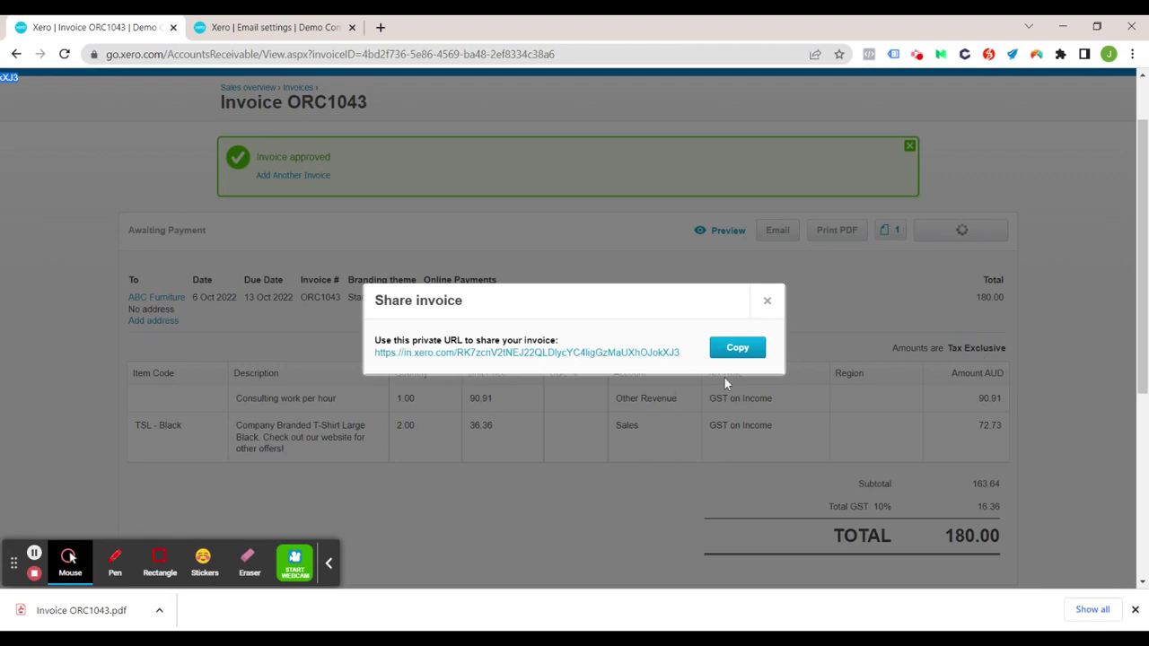
click(766, 301)
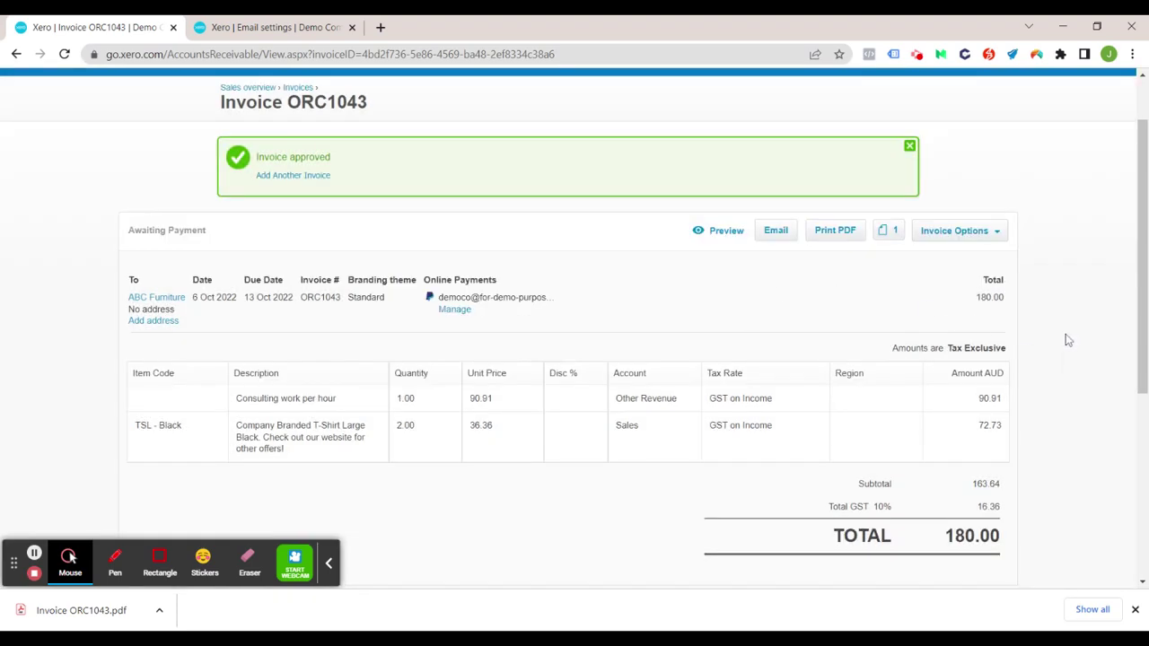
Step: Email the invoice to ABC Furniture using the Sales Invoice: Basic template, marking it as sent and including no PDF attachment
click(778, 236)
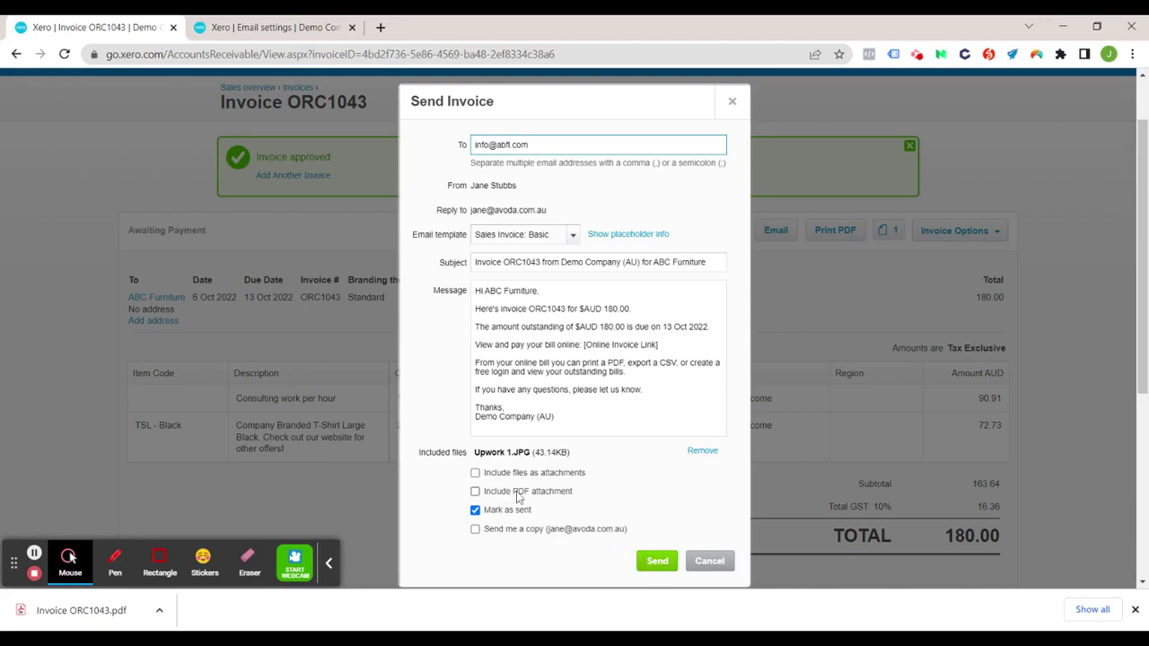
click(657, 562)
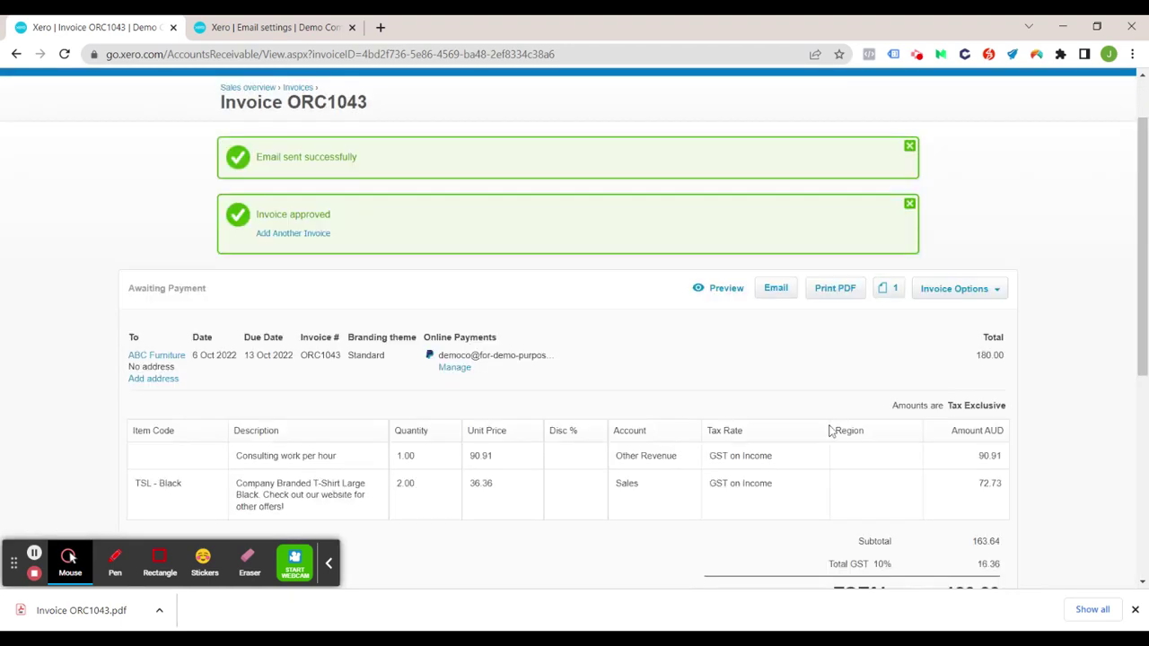
scroll(848, 350, up, 1)
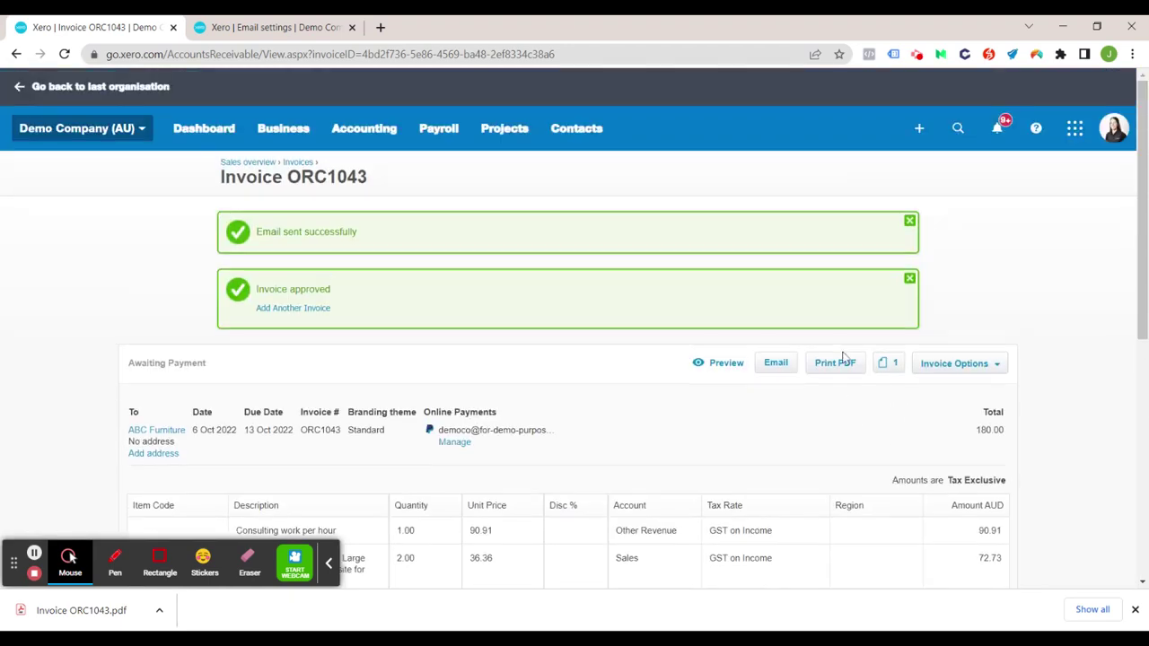
Step: Go back to the invoices list and look over the invoices awaiting payment, including the ABC Furniture entry
click(297, 163)
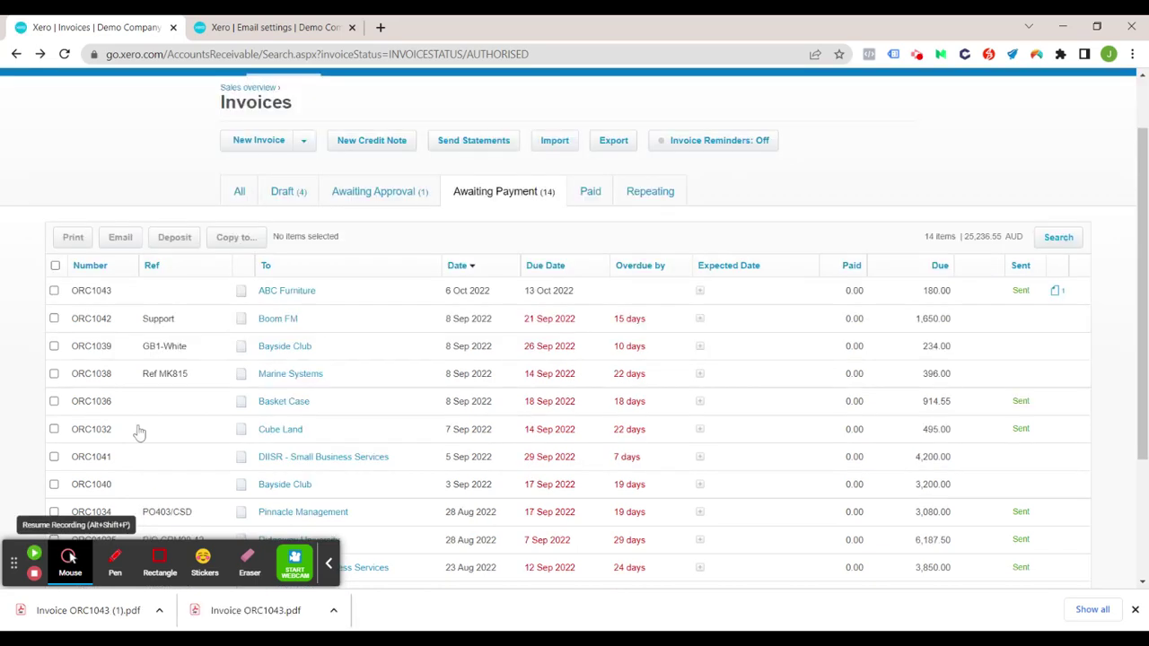
key(alt+shift+p)
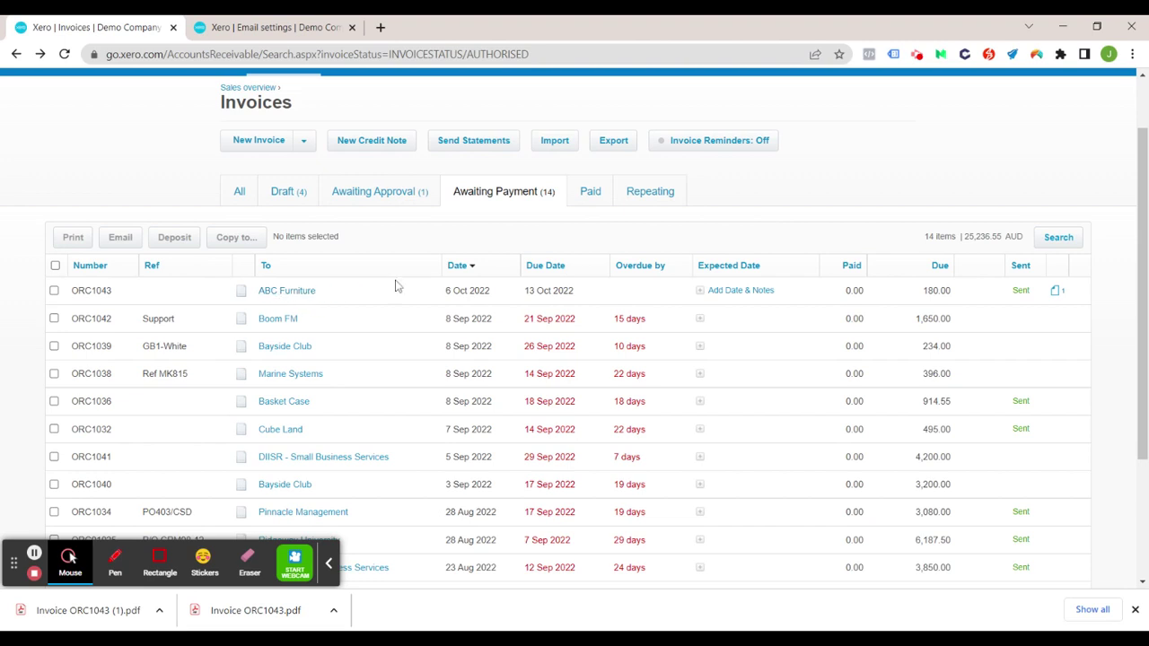
scroll(661, 299, up, 1)
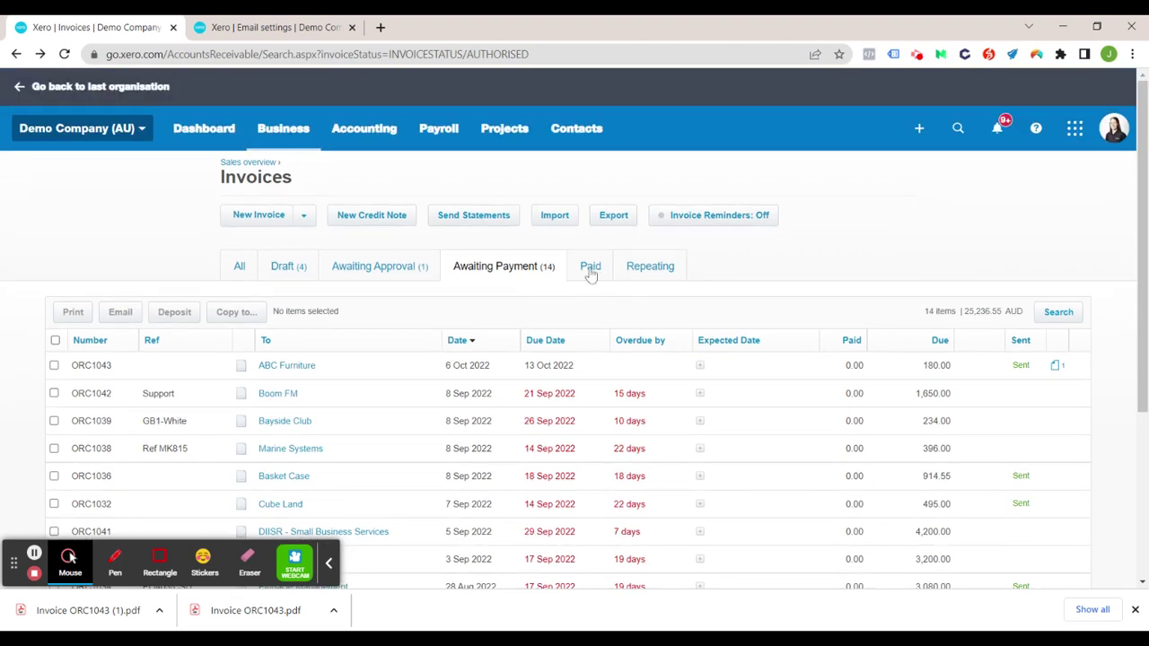
drag(1142, 411, 1142, 446)
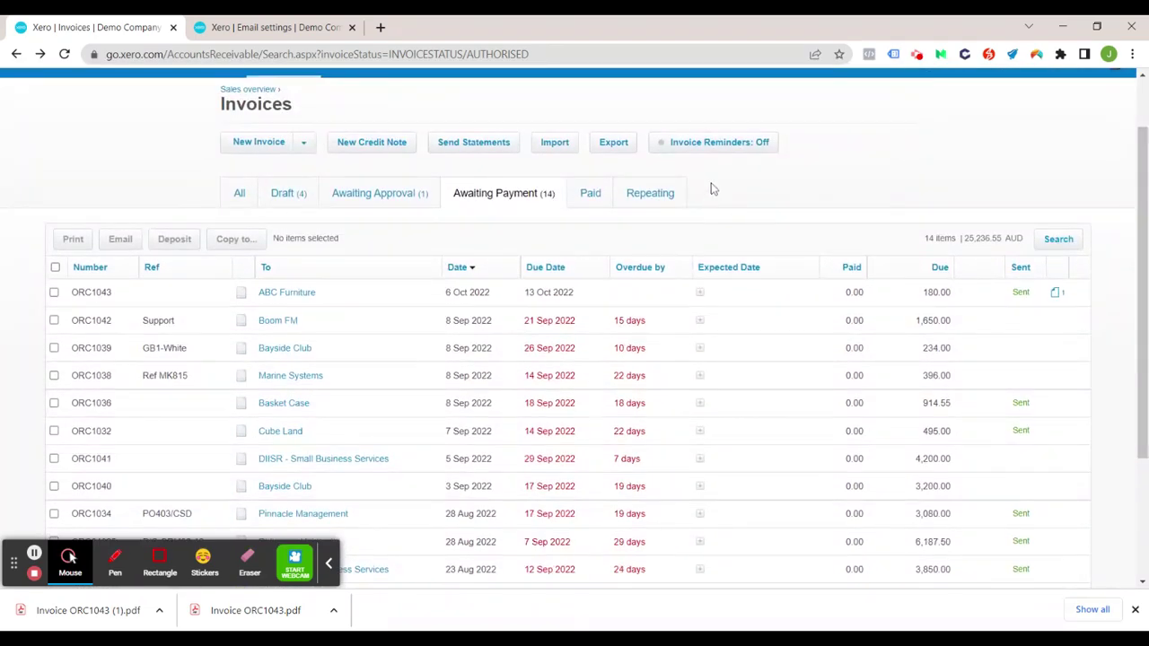